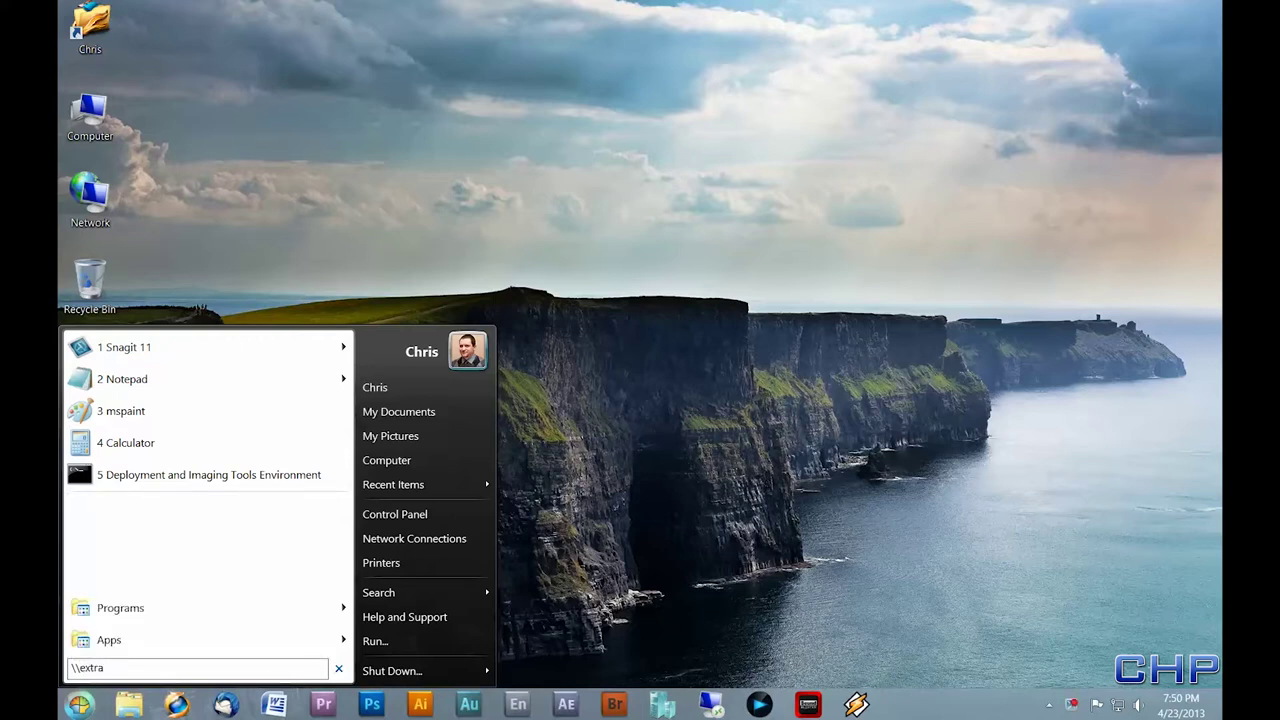
- Type the UNC path to the images share on the extra computer into the Start menu search
type("\\images12")
- Correct the path to \\extra\images1, open the share, then close its folder window
key("BackSpace")
key("Return")
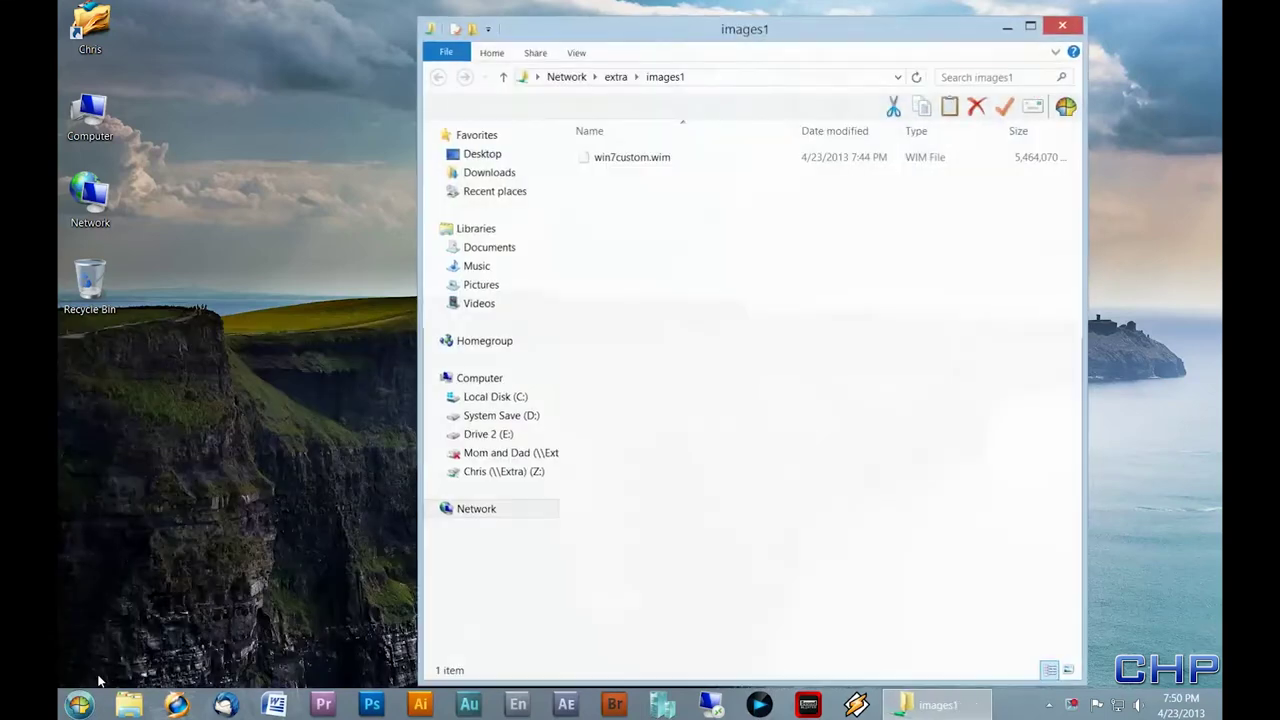
left_click(1080, 30)
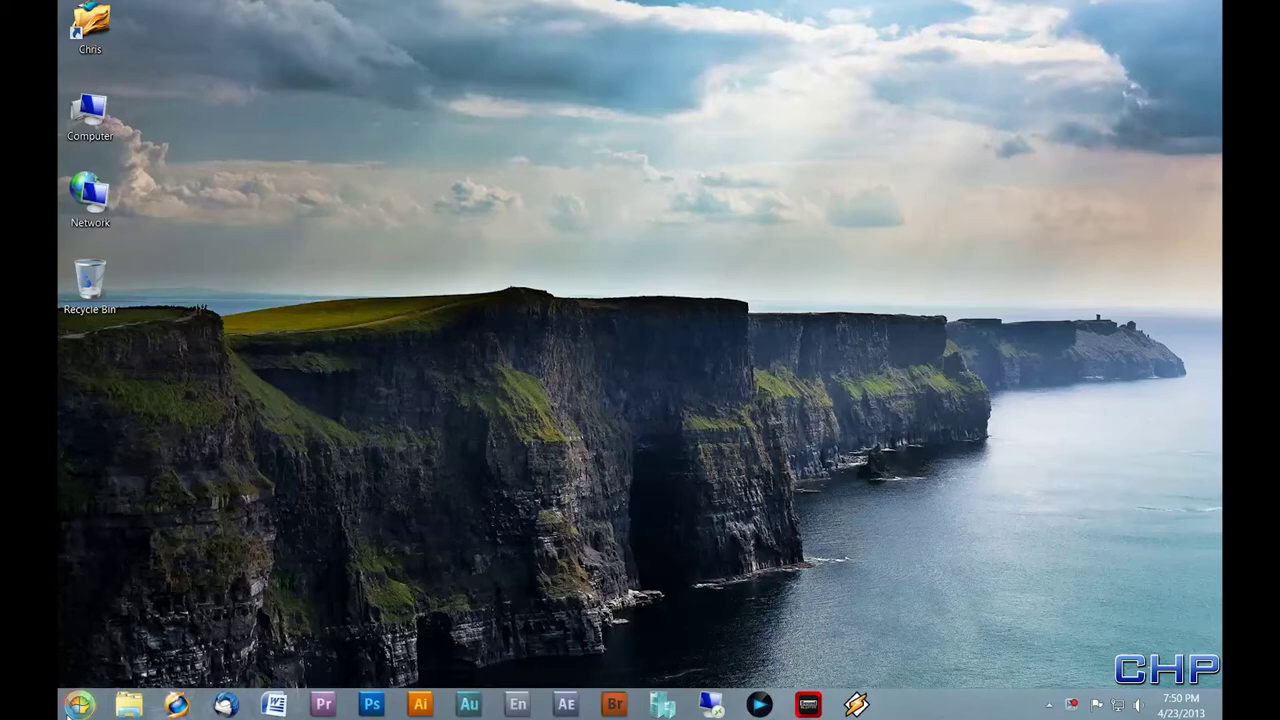
- Run Deployment and Imaging Tools Environment as administrator and mount boot.wim index 1 to c:\winpe\mount
left_click(70, 710)
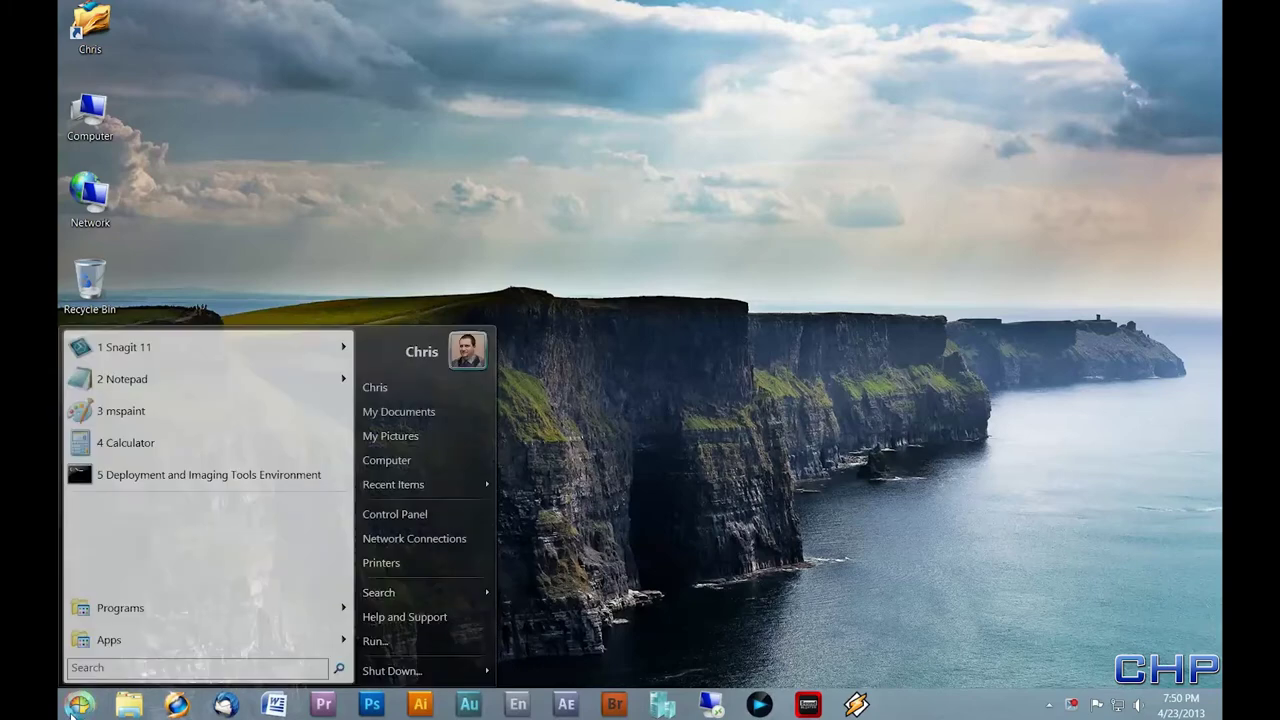
mouse_move(300, 608)
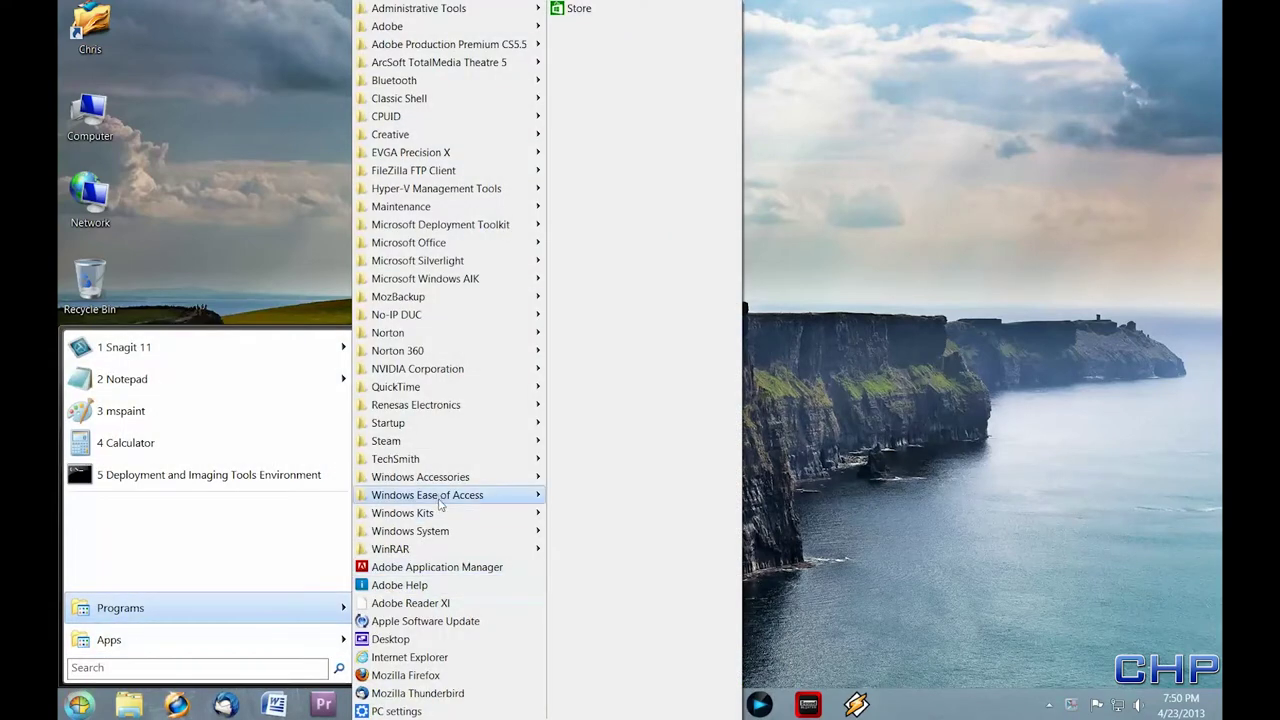
mouse_move(430, 513)
mouse_move(630, 513)
right_click(757, 530)
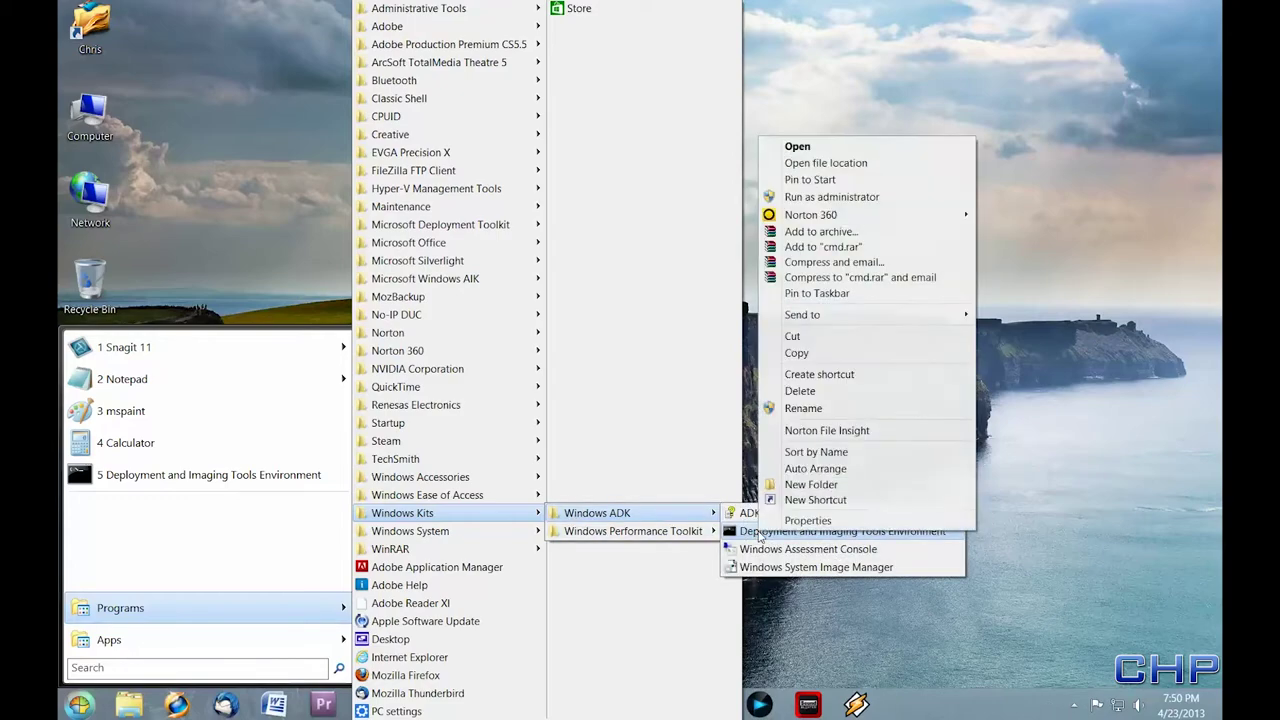
left_click(840, 197)
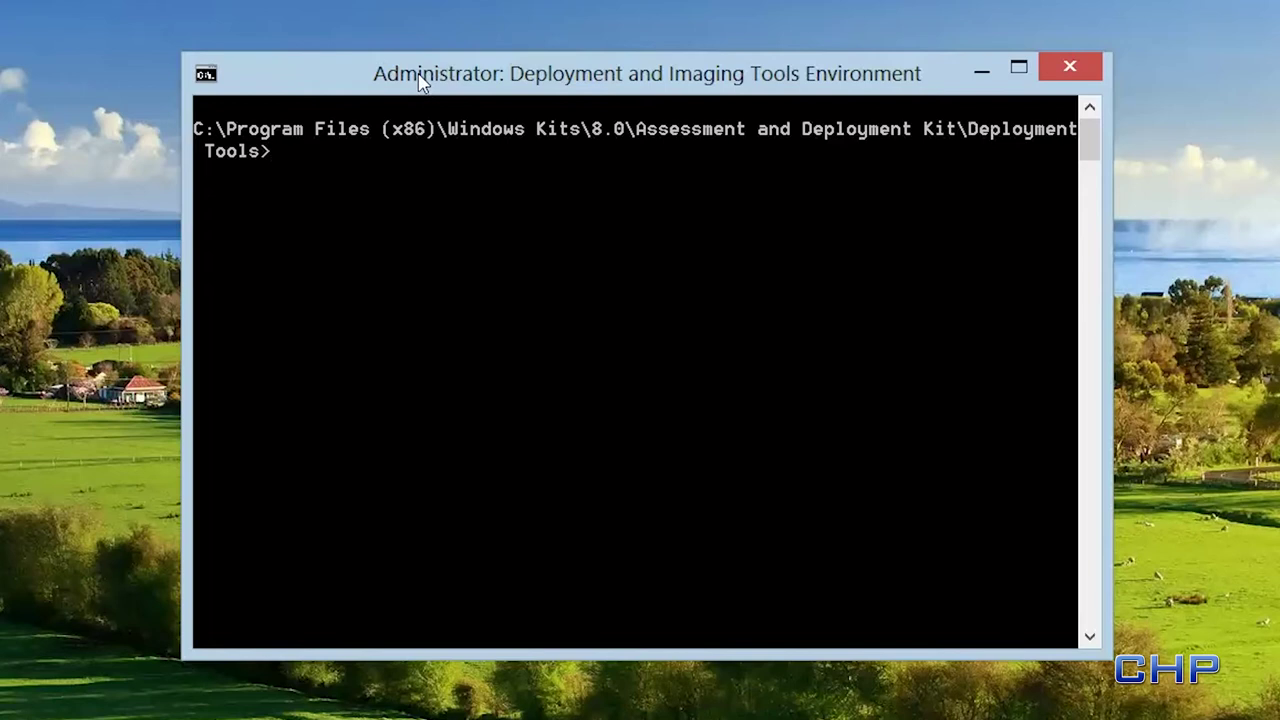
type("dism /mount")
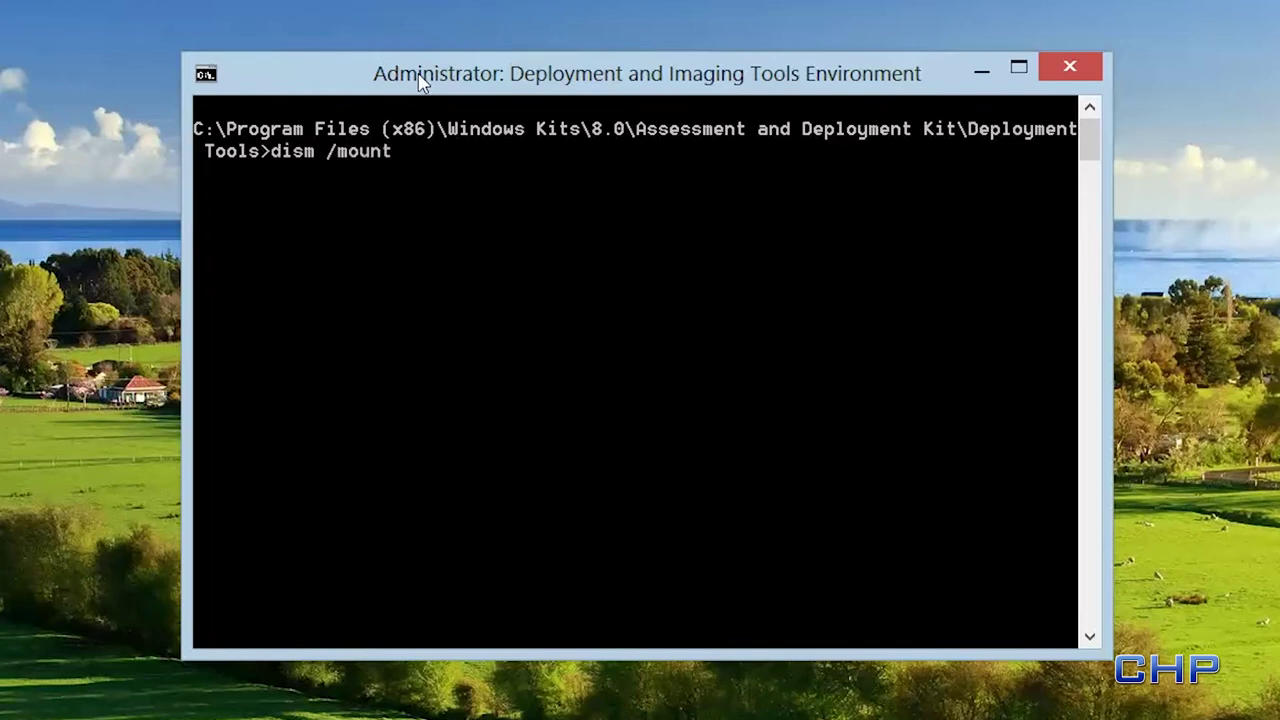
type("-image /imagefile")
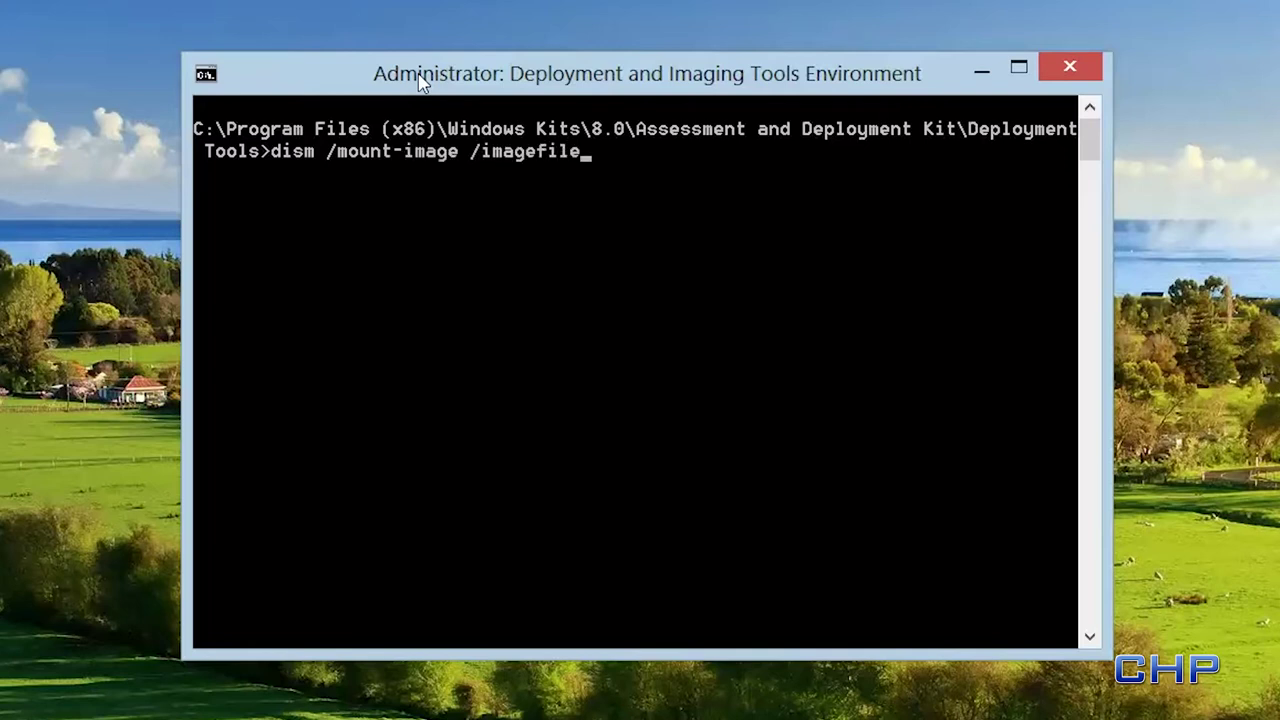
type(":c:\\winpe\\")
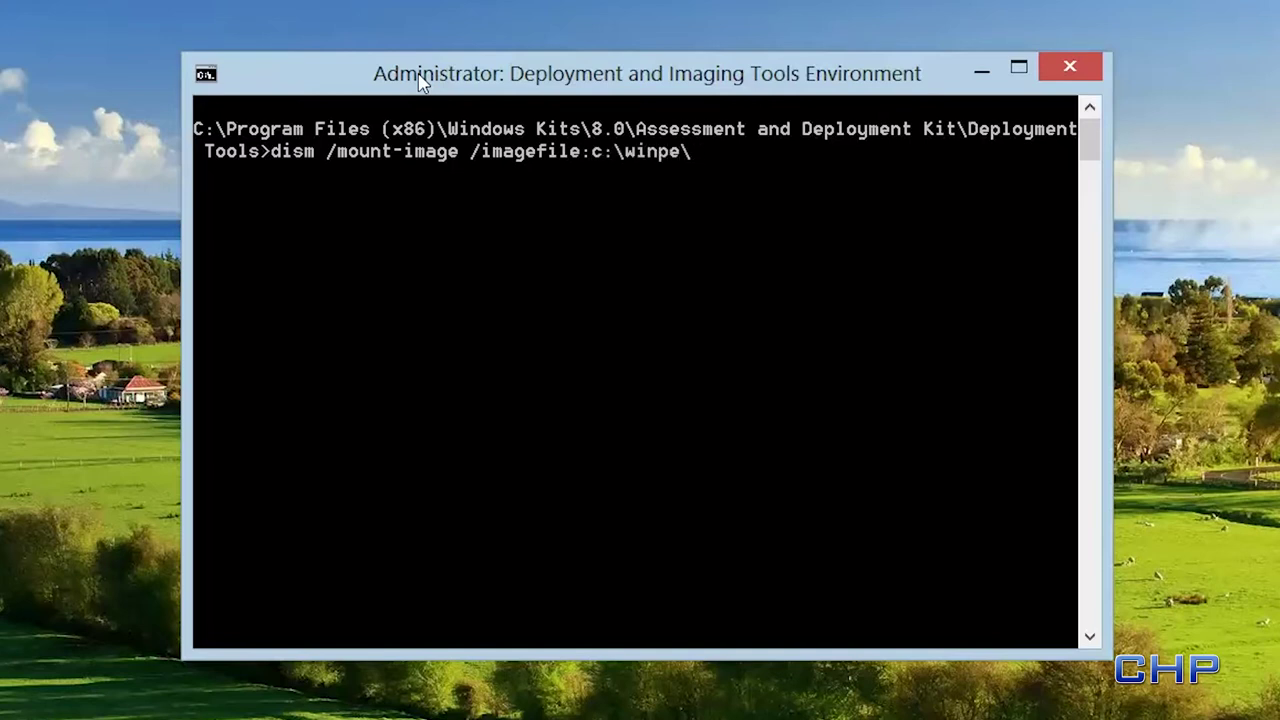
type("media\\source")
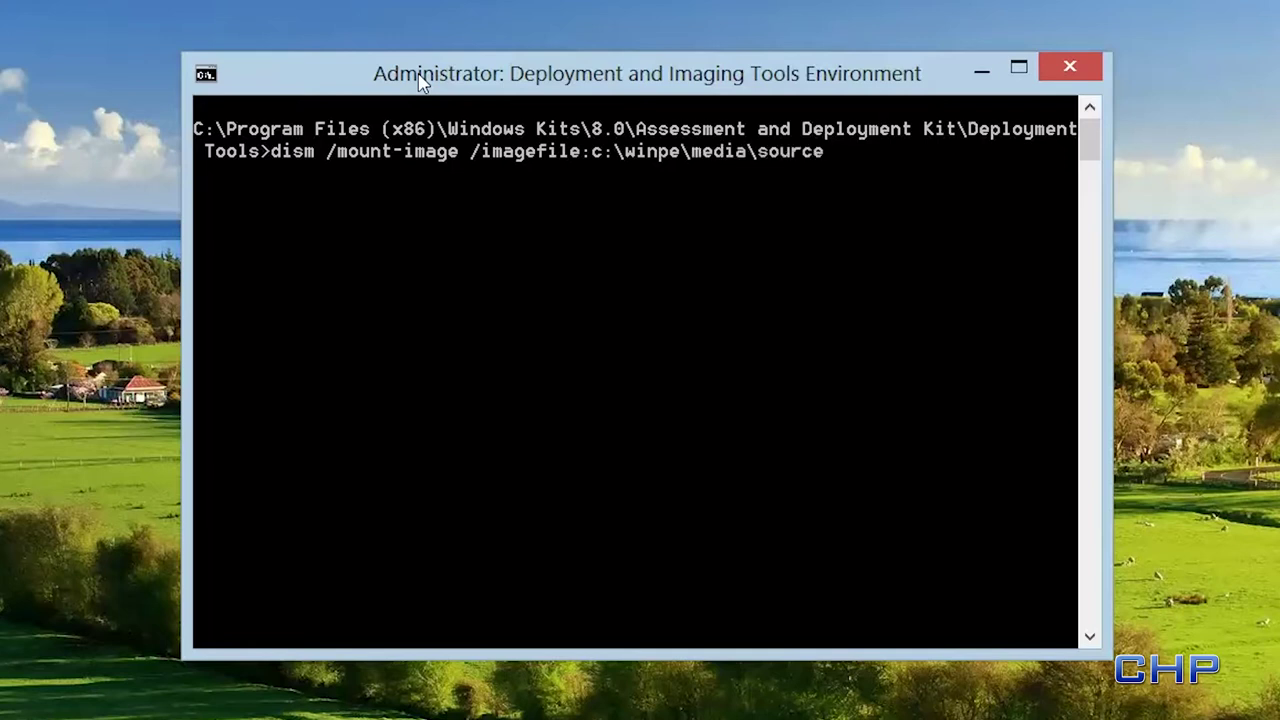
type("s\\boot.wim")
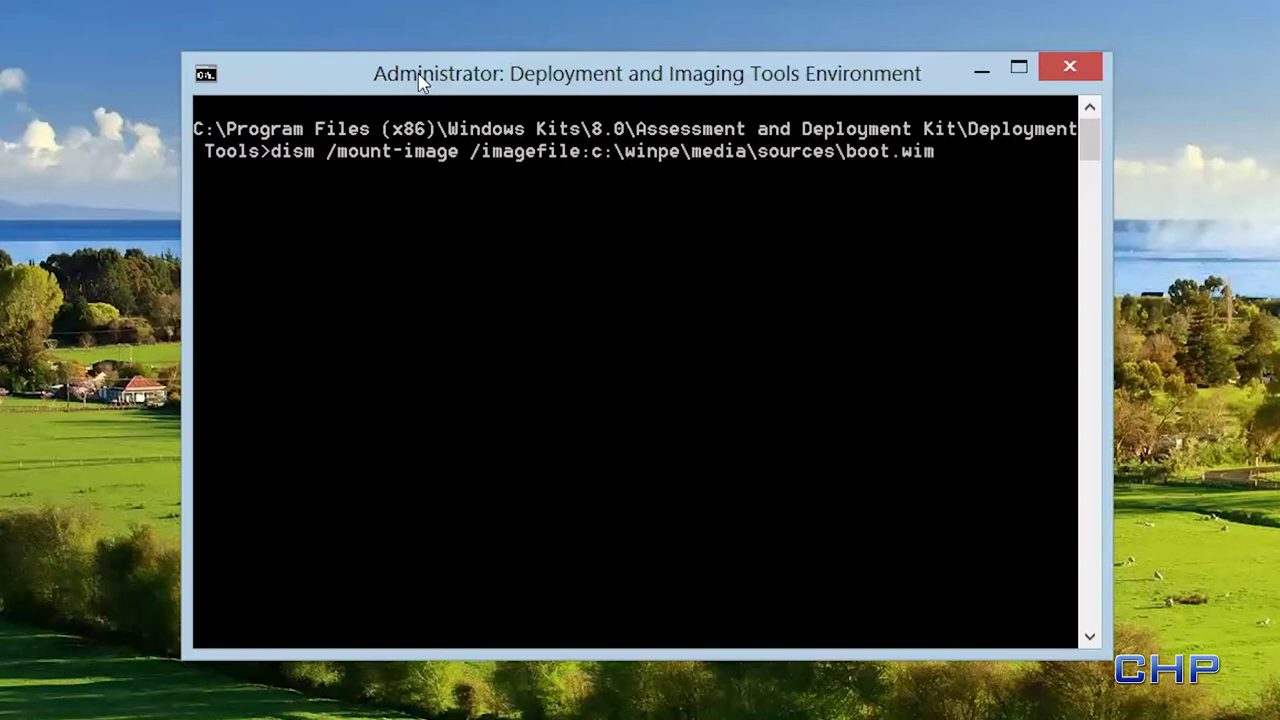
type(" /index:1 /mount")
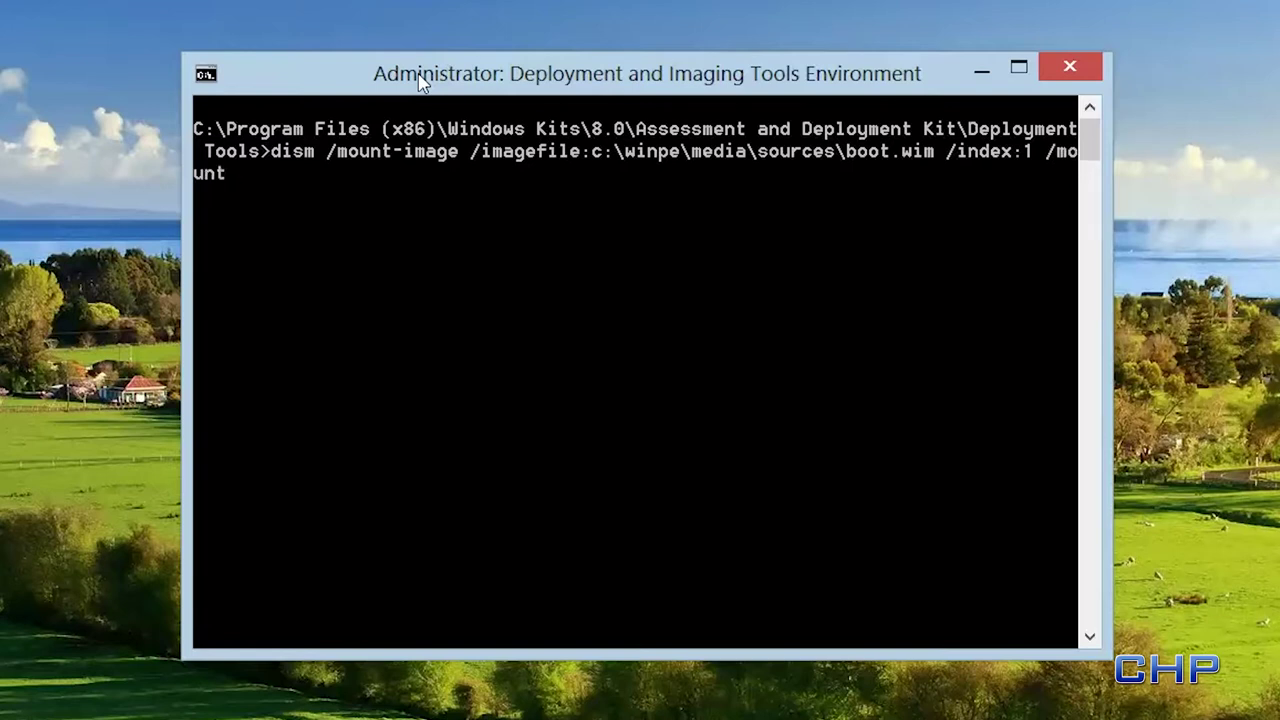
type("dir:c:\\winpe")
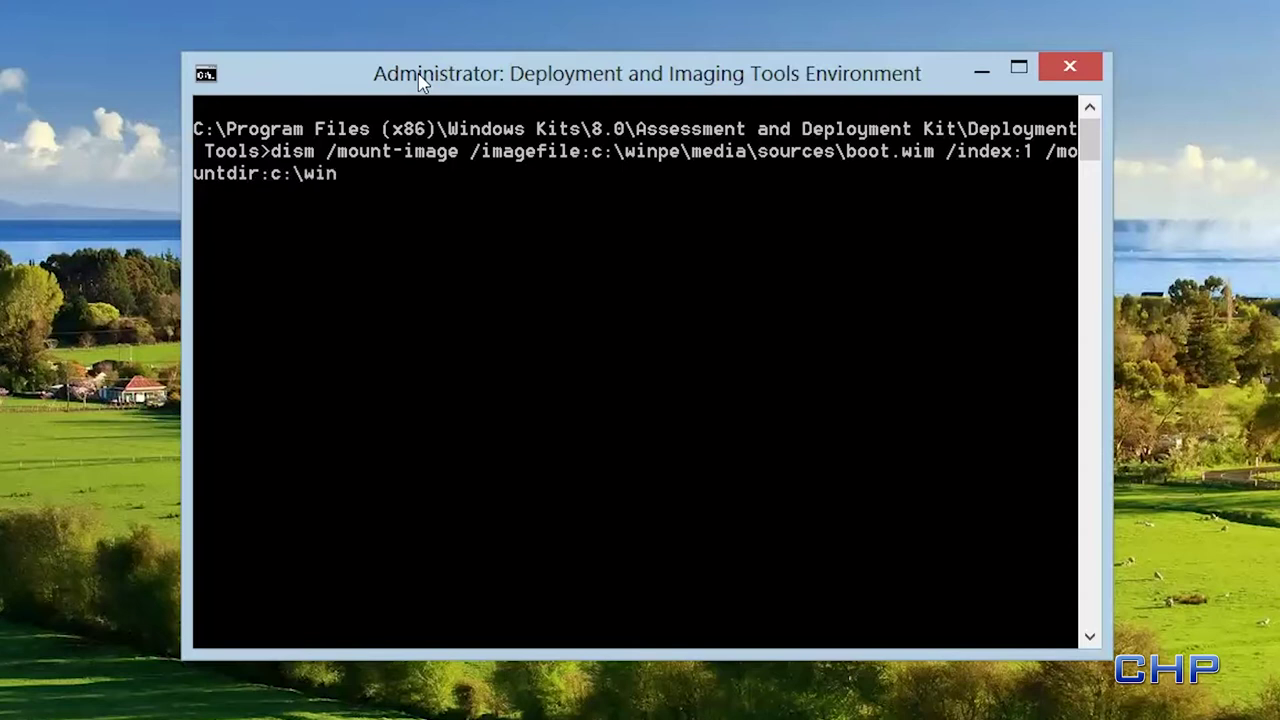
type("\\mount")
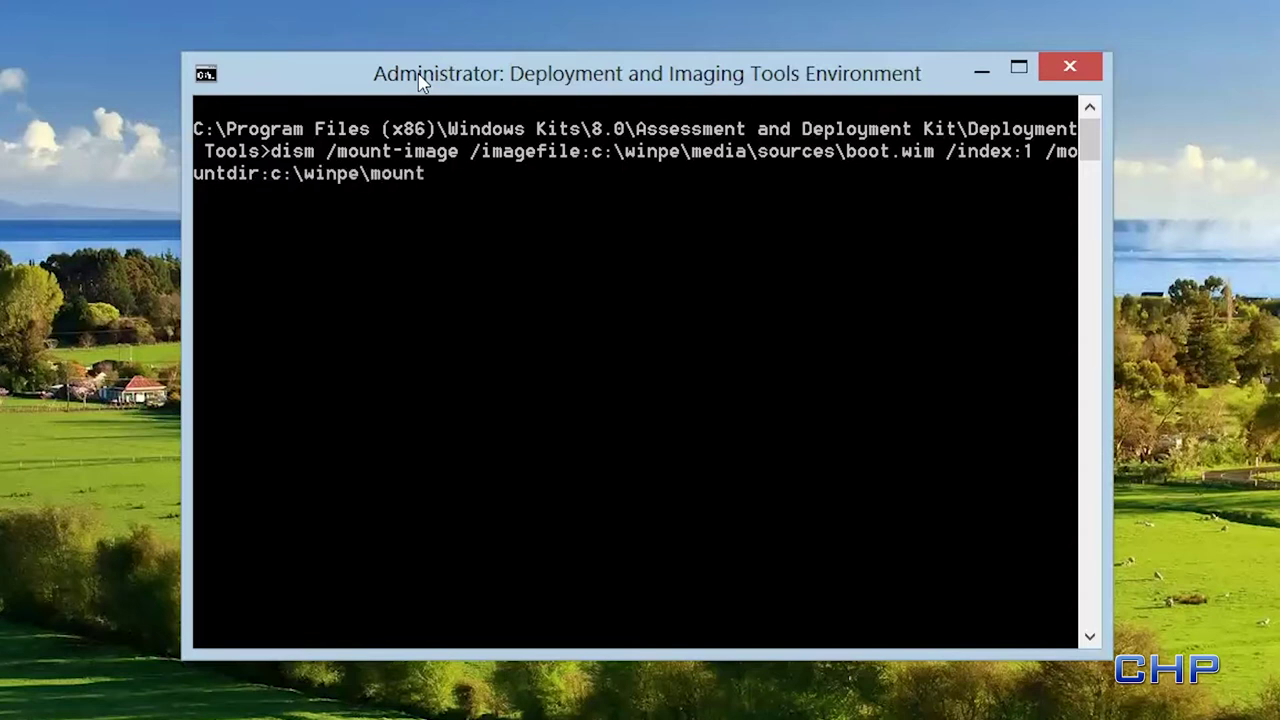
key("Return")
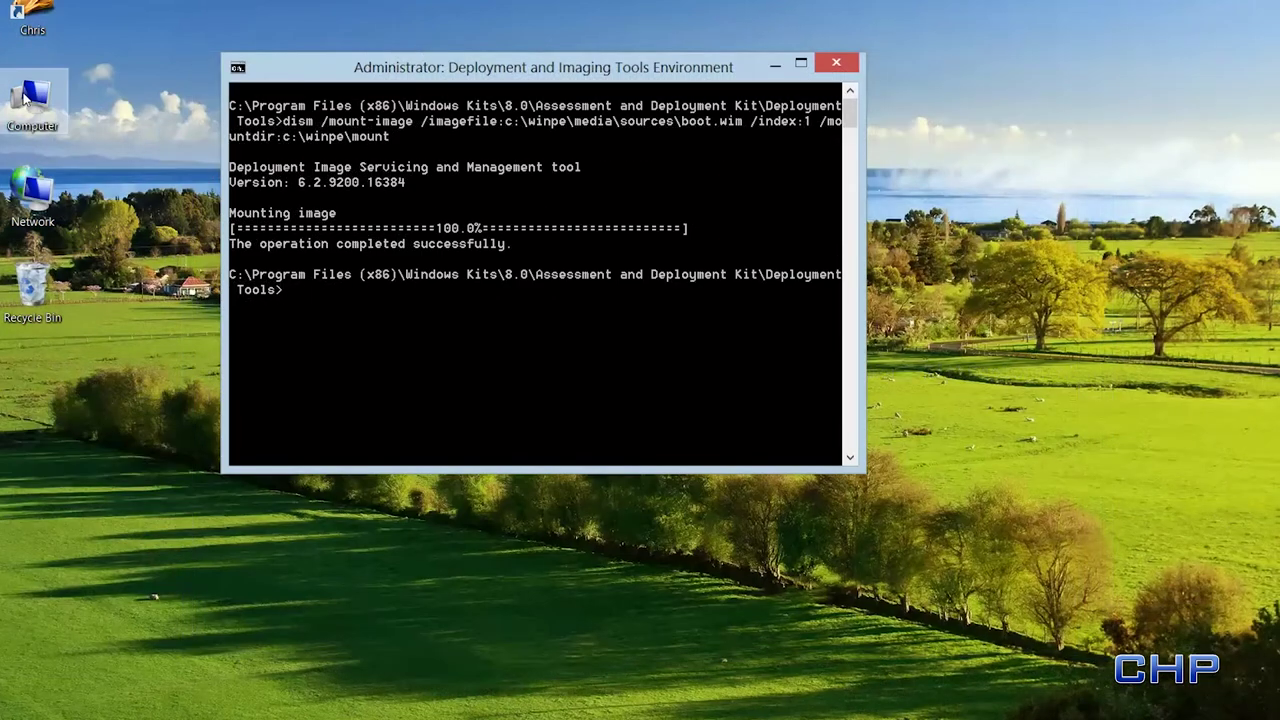
- Browse to C:\winpe\mount\Windows\System32 in the mounted image
double_click(25, 97)
left_click(693, 168)
double_click(693, 168)
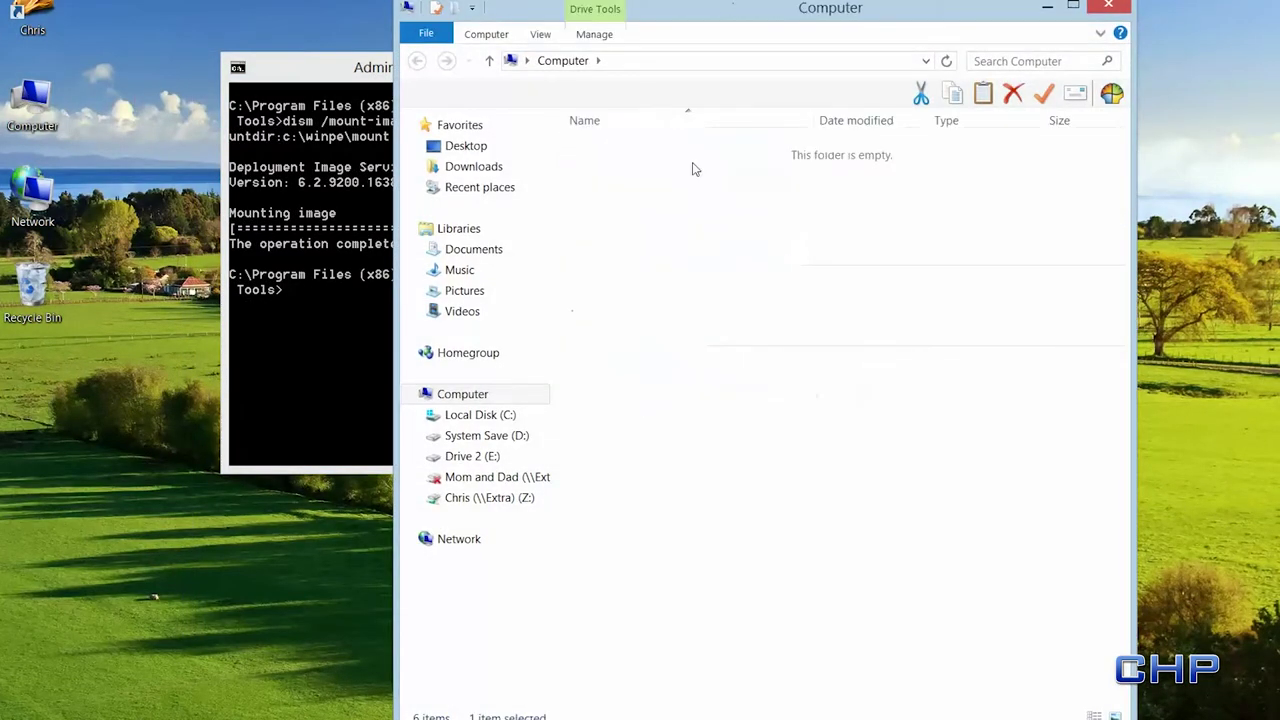
double_click(636, 316)
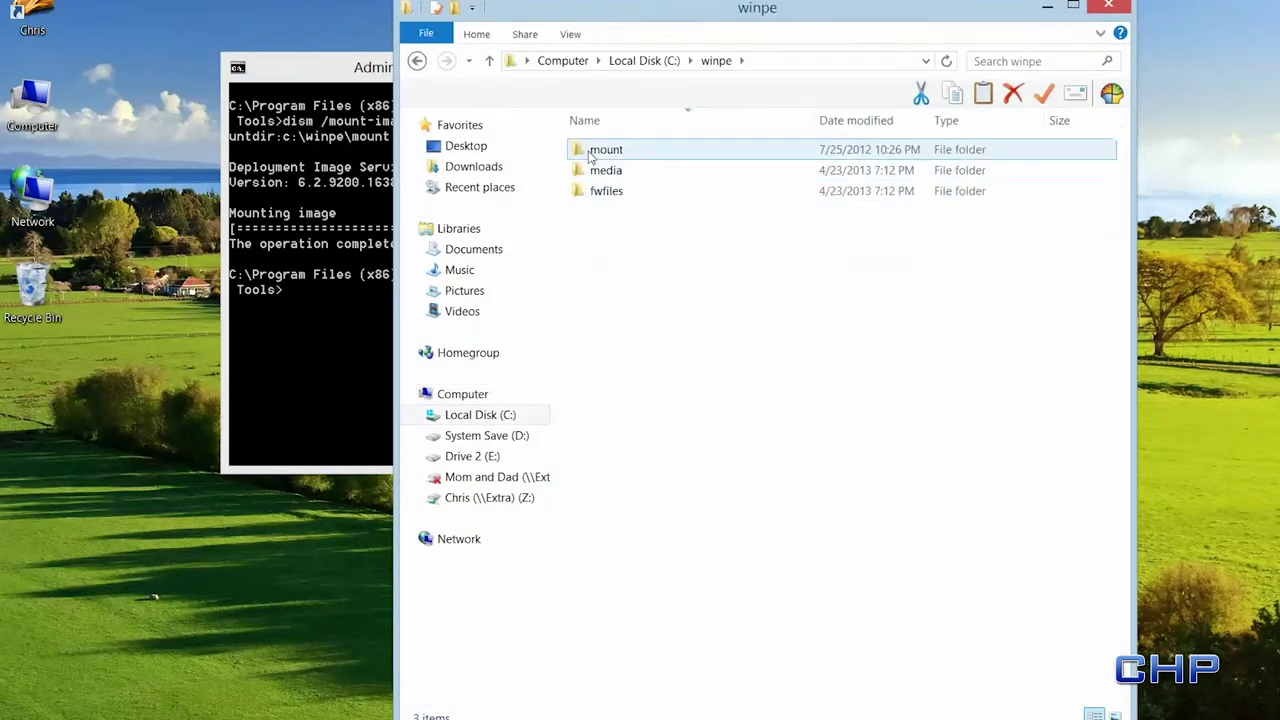
left_click(592, 156)
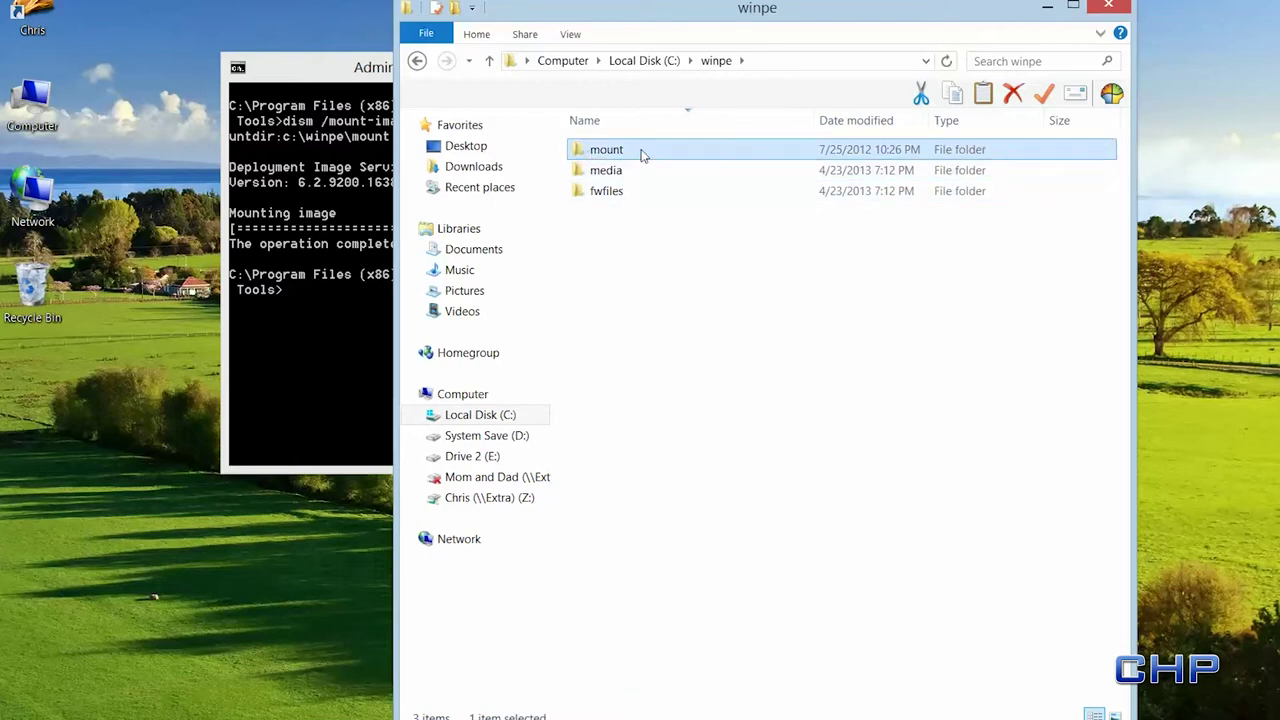
double_click(641, 152)
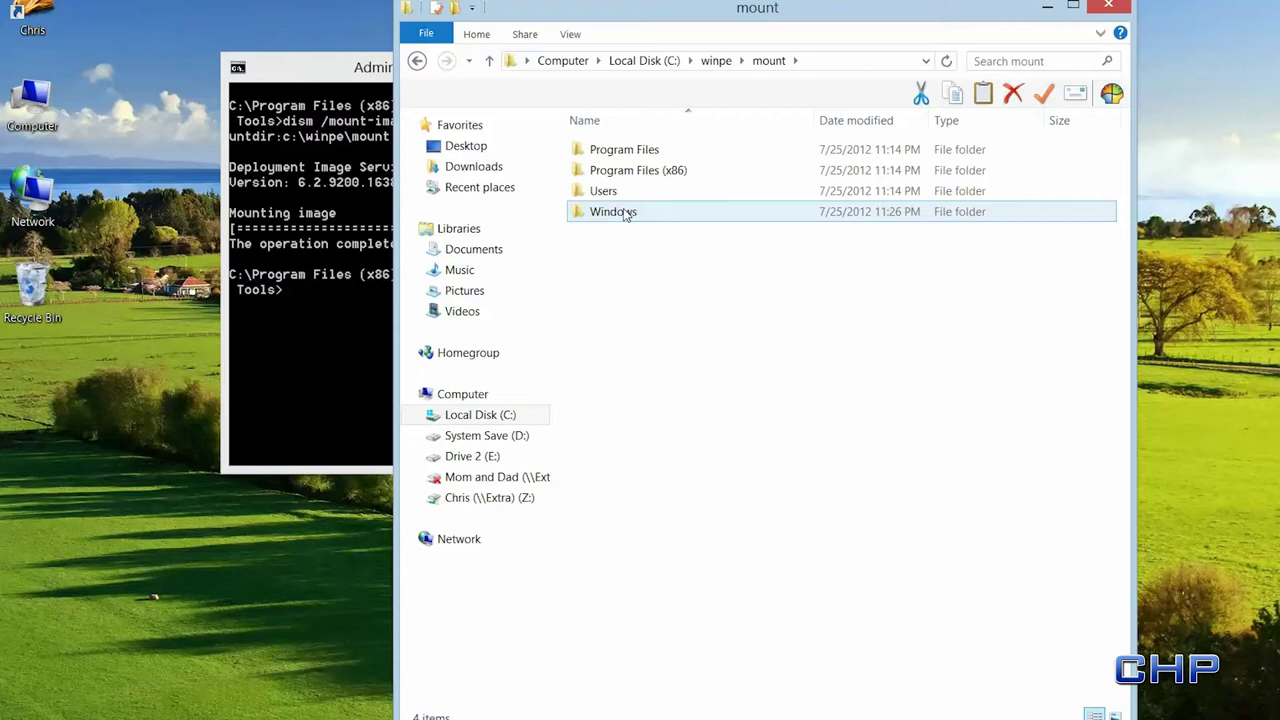
double_click(624, 213)
double_click(716, 500)
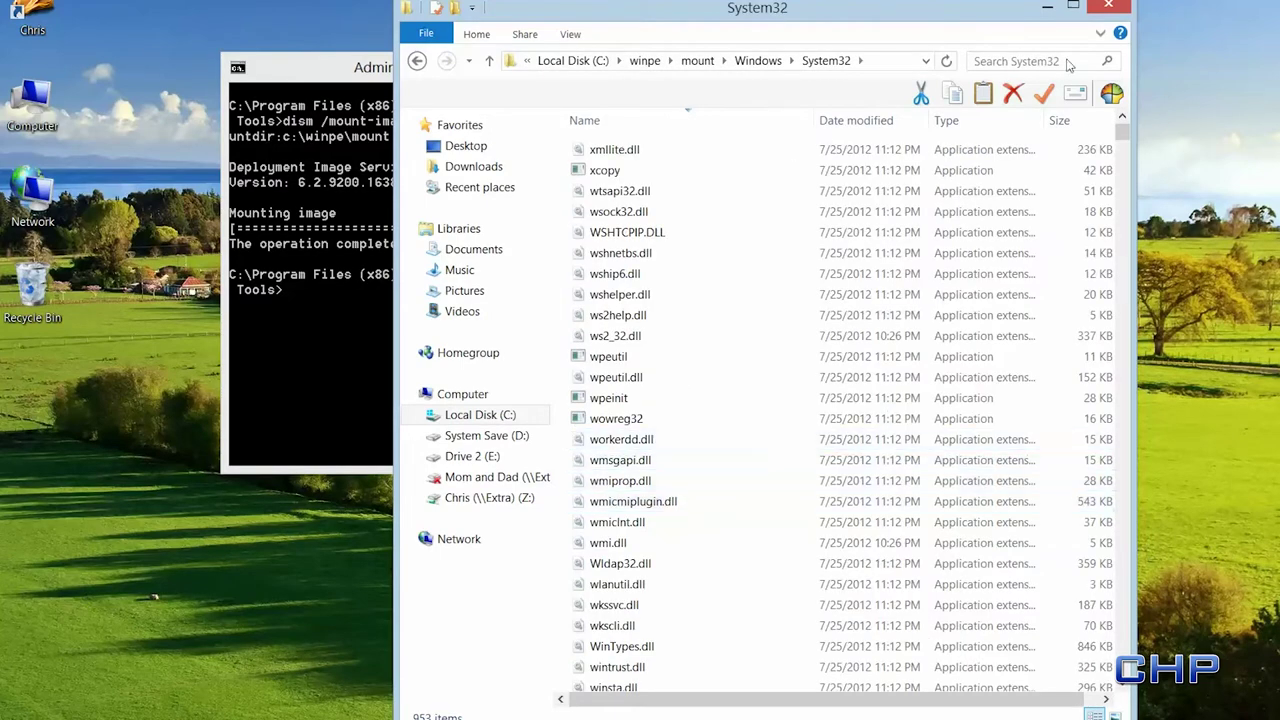
- Copy the startnet file from System32 onto the desktop and close the folder window
left_click_drag(1121, 145, 1122, 192)
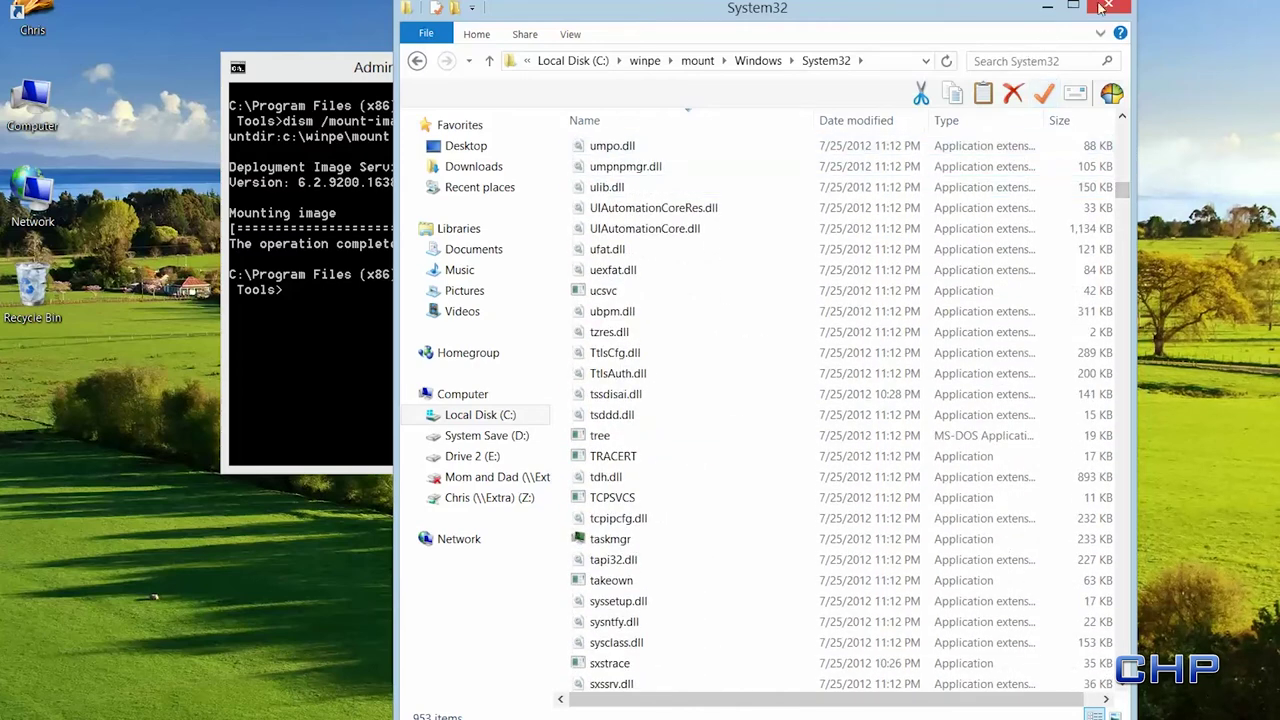
left_click_drag(1104, 8, 1189, 21)
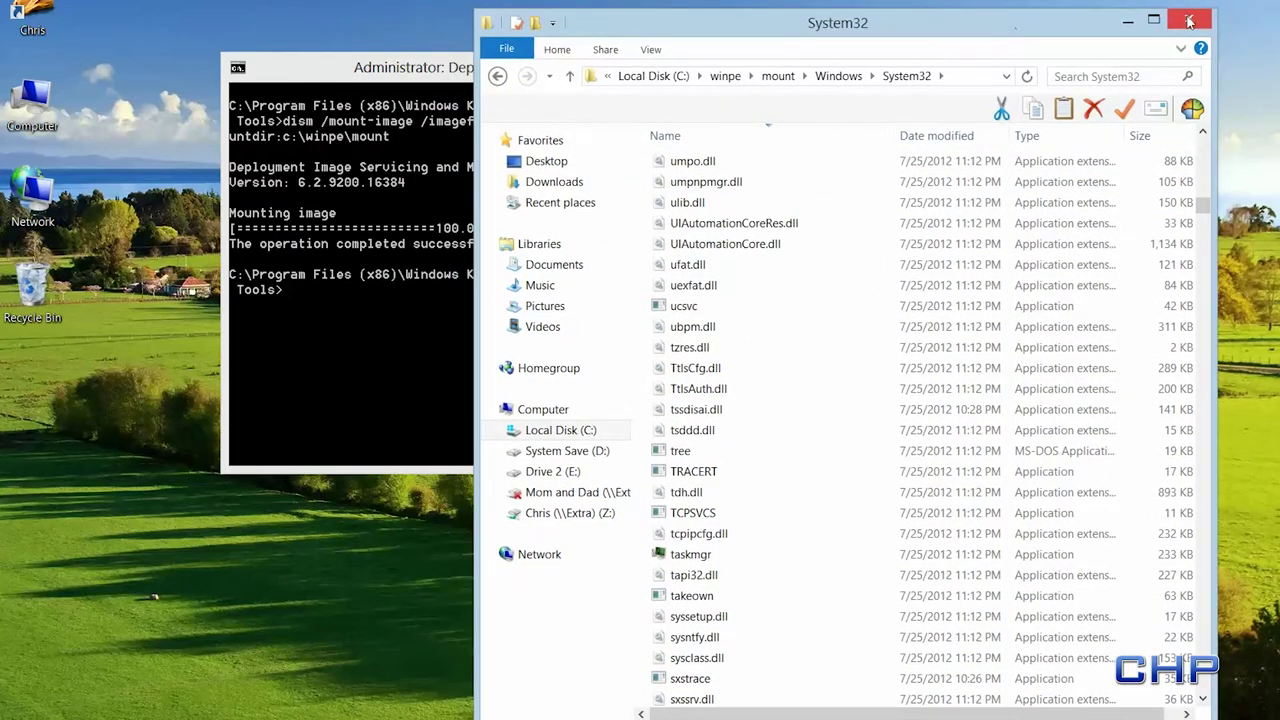
scroll(866, 303, "down", 5)
scroll(866, 303, "down", 10)
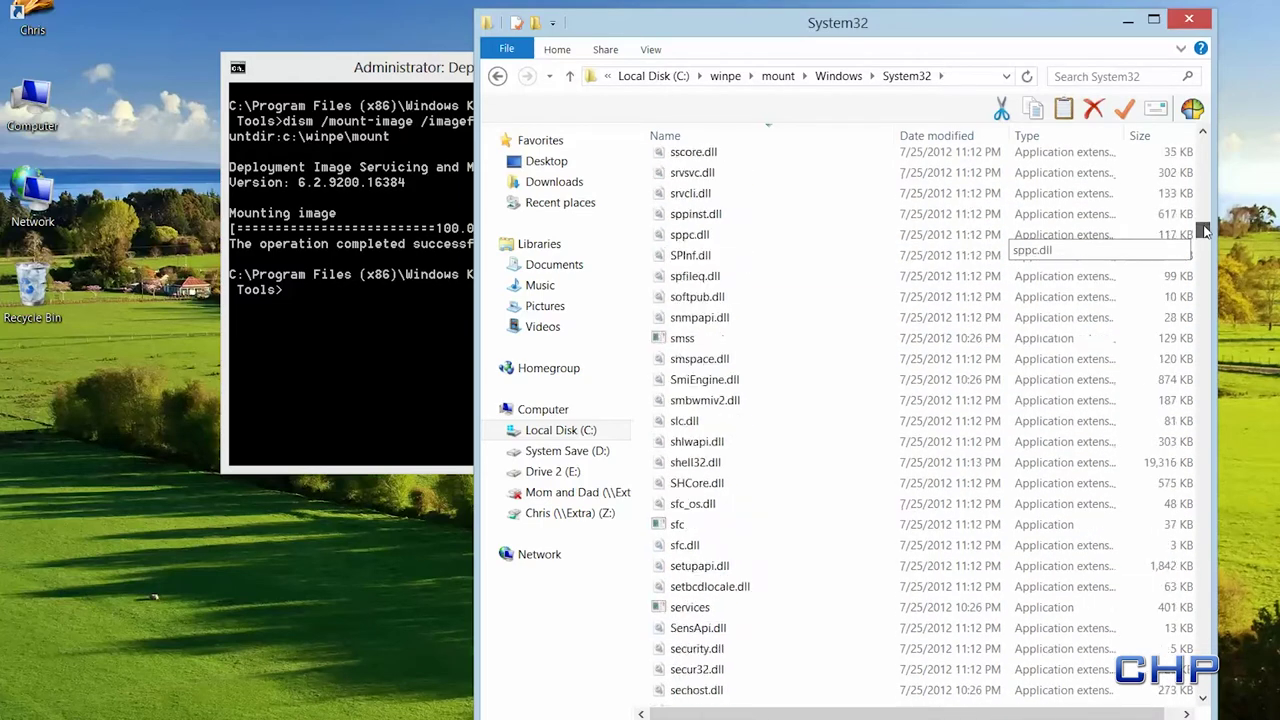
scroll(814, 266, "up", 4)
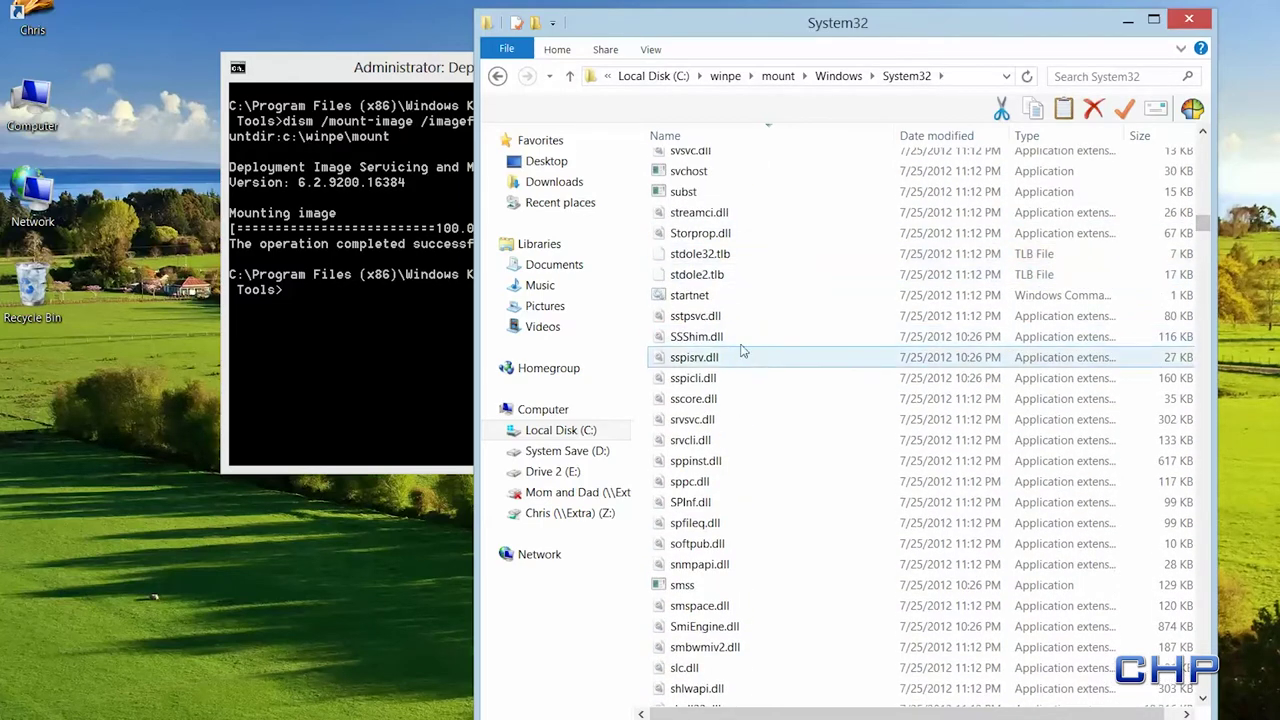
left_click(735, 301)
left_click_drag(735, 301, 88, 510)
left_click(97, 519)
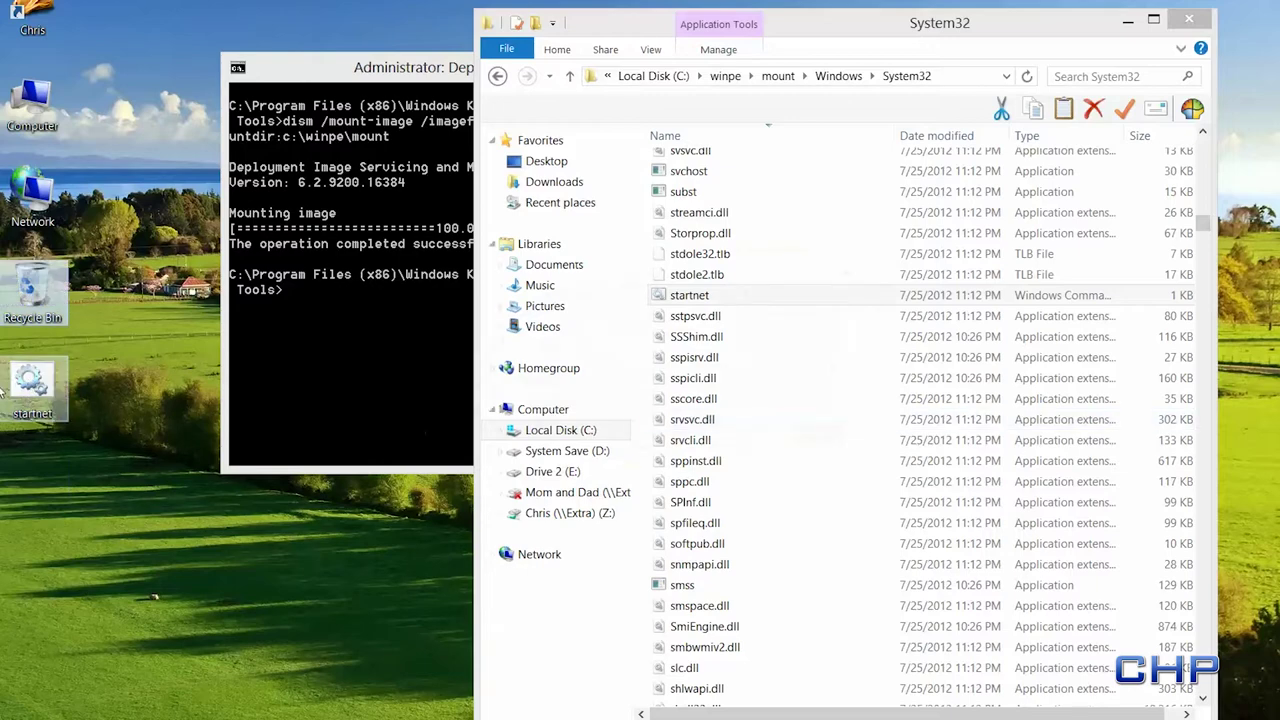
left_click(1133, 23)
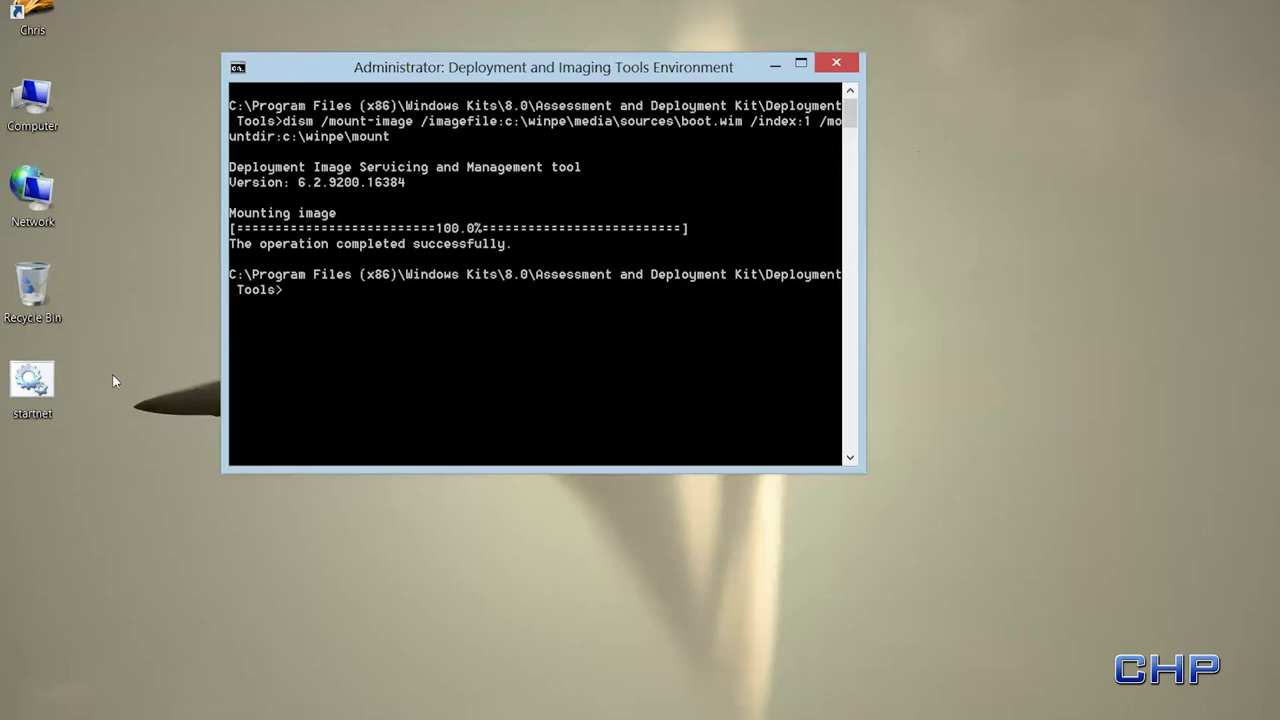
- Add 'call deploy.cmd' below wpeinit in the desktop startnet file, save it, and close Notepad
right_click(32, 384)
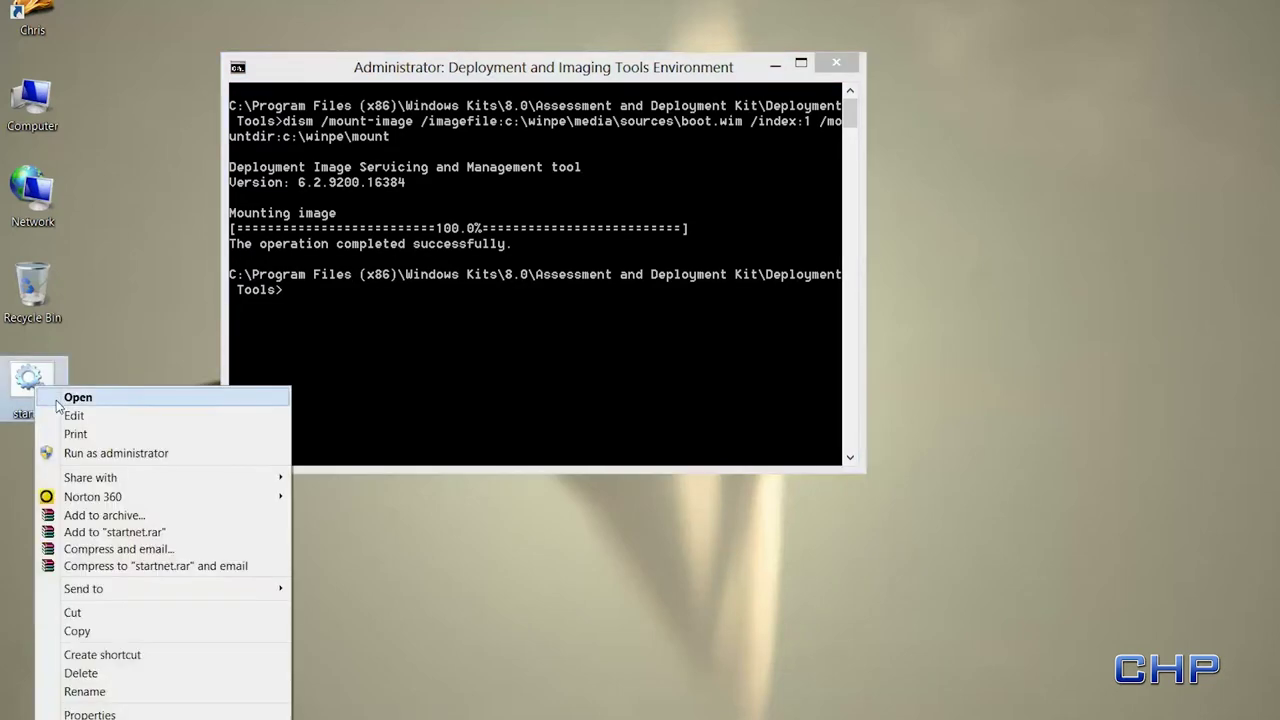
left_click(62, 414)
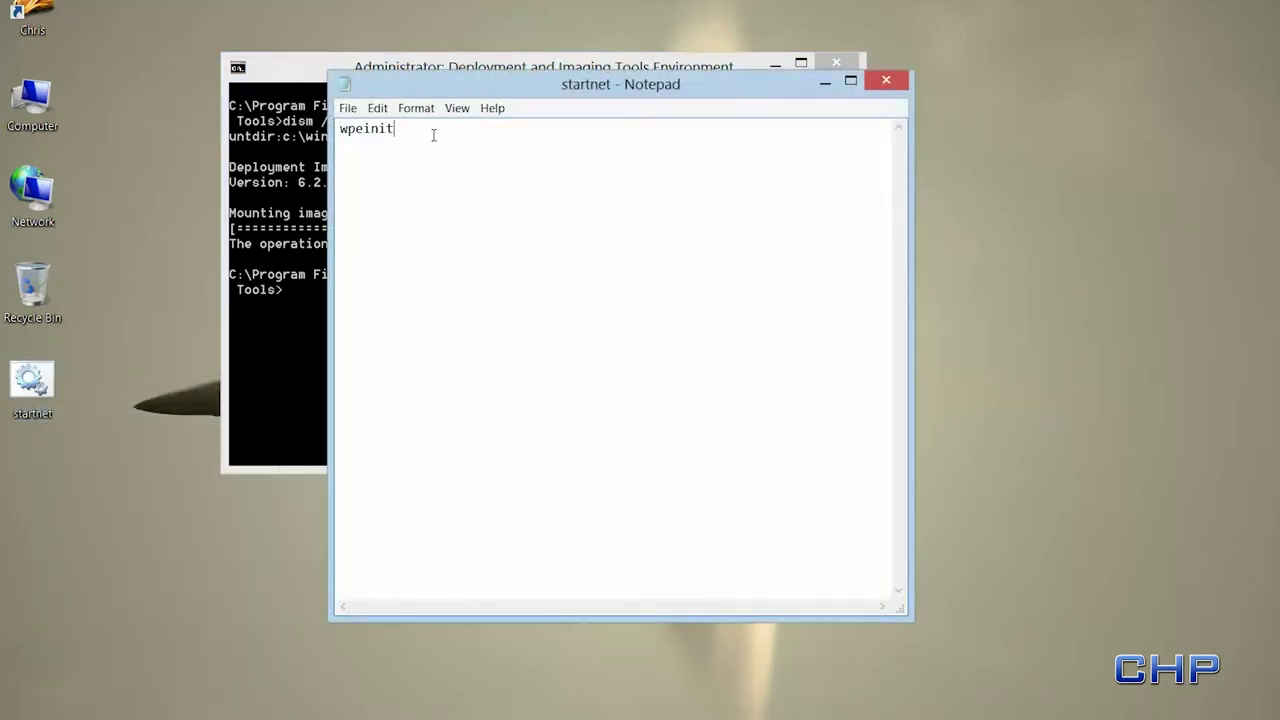
left_click(433, 135)
key("Return")
type("call depl")
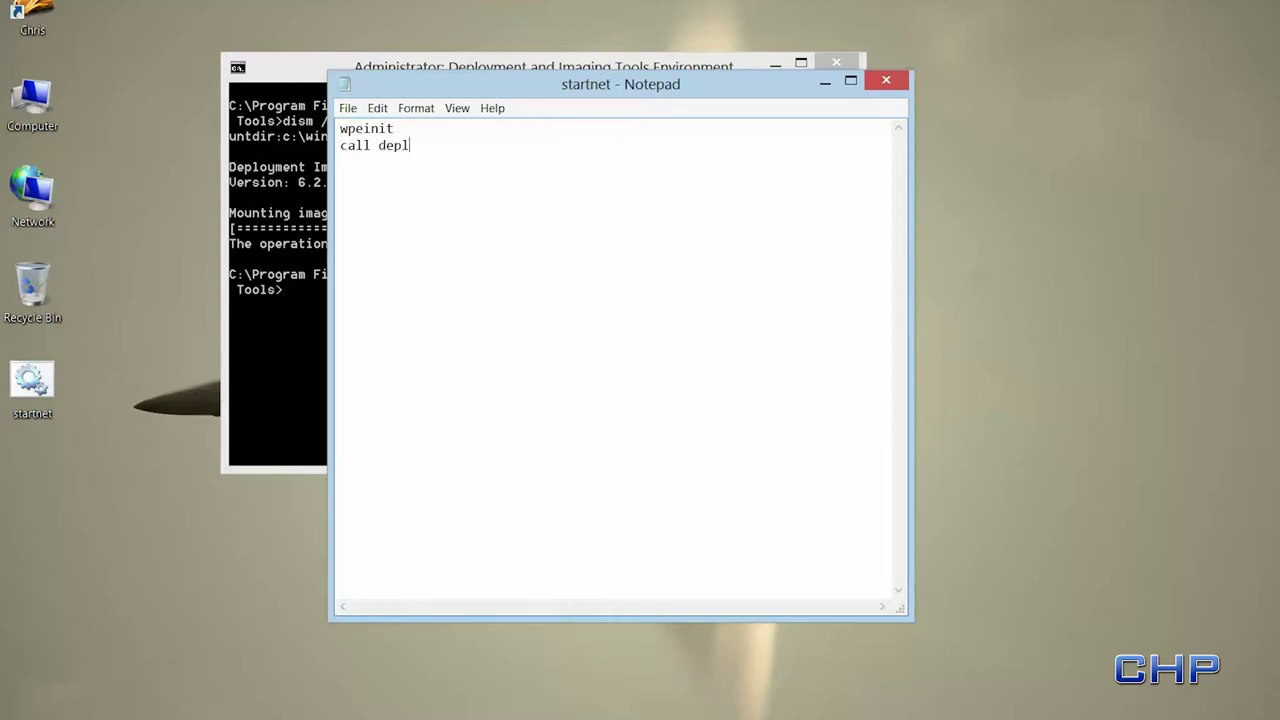
type("oy.cmd")
left_click(345, 111)
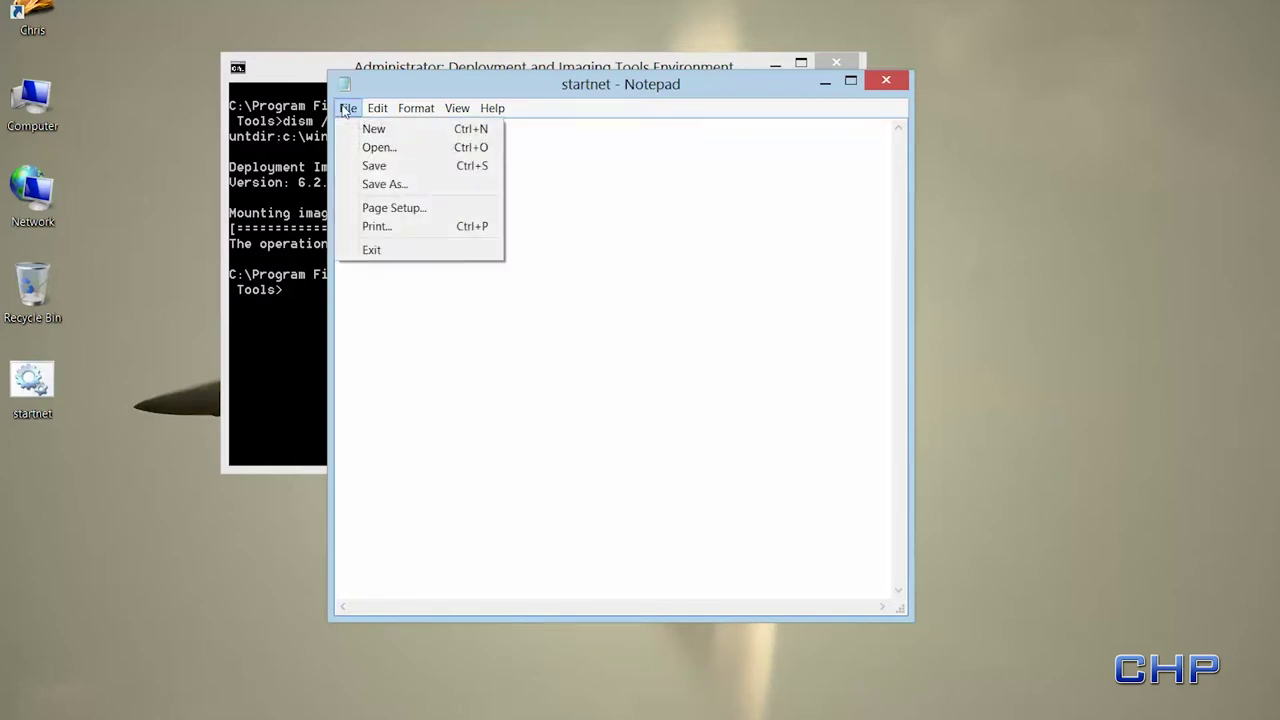
left_click(365, 166)
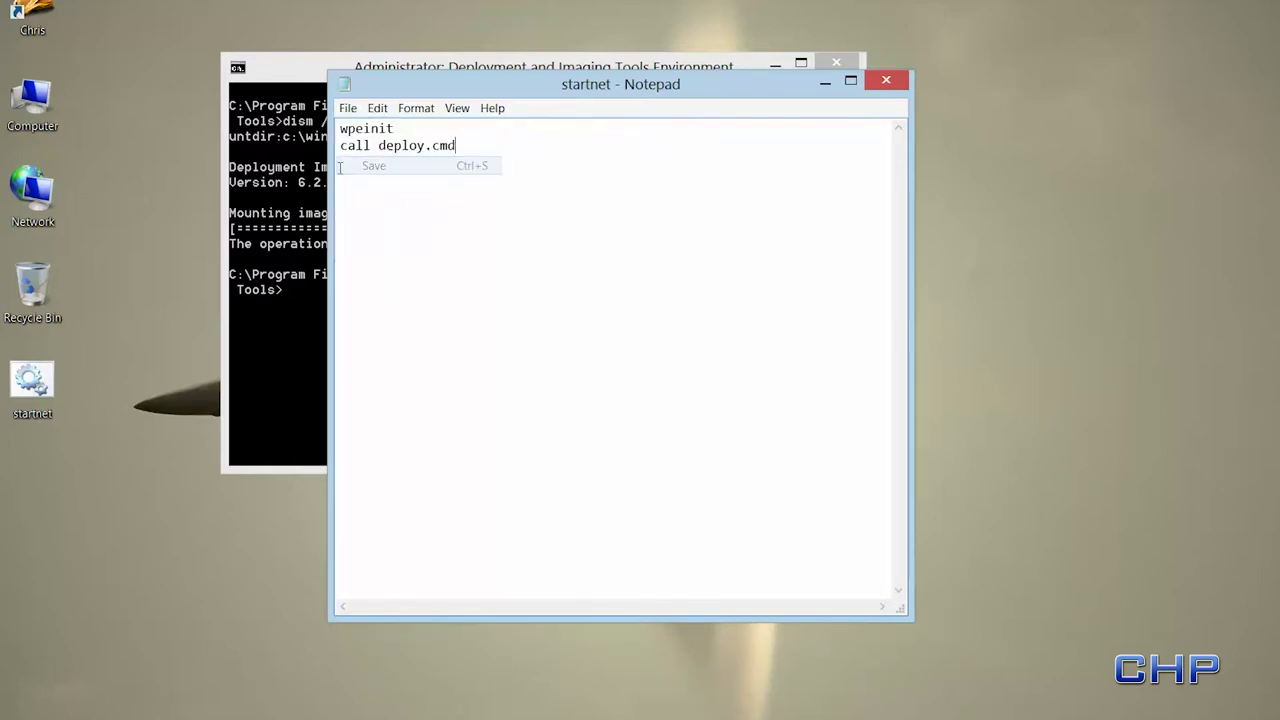
left_click(886, 80)
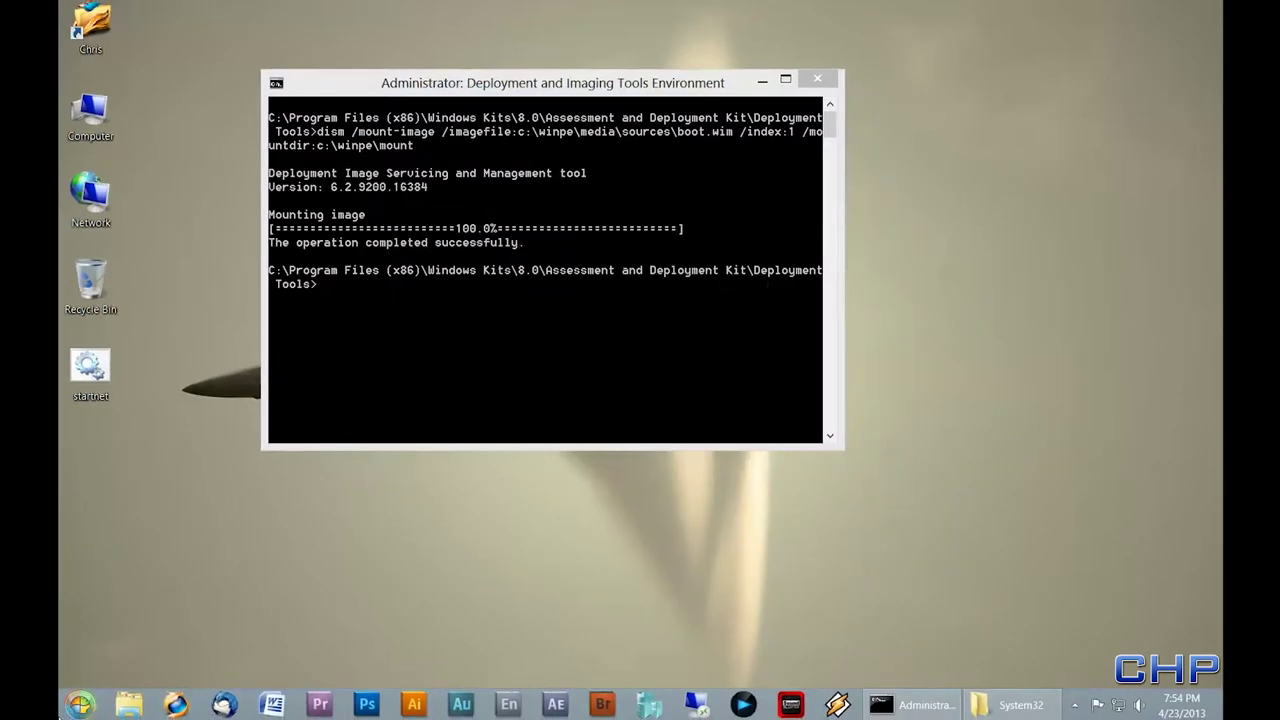
- Launch a new blank Notepad document from the Start menu search
left_click(80, 704)
type("notepad")
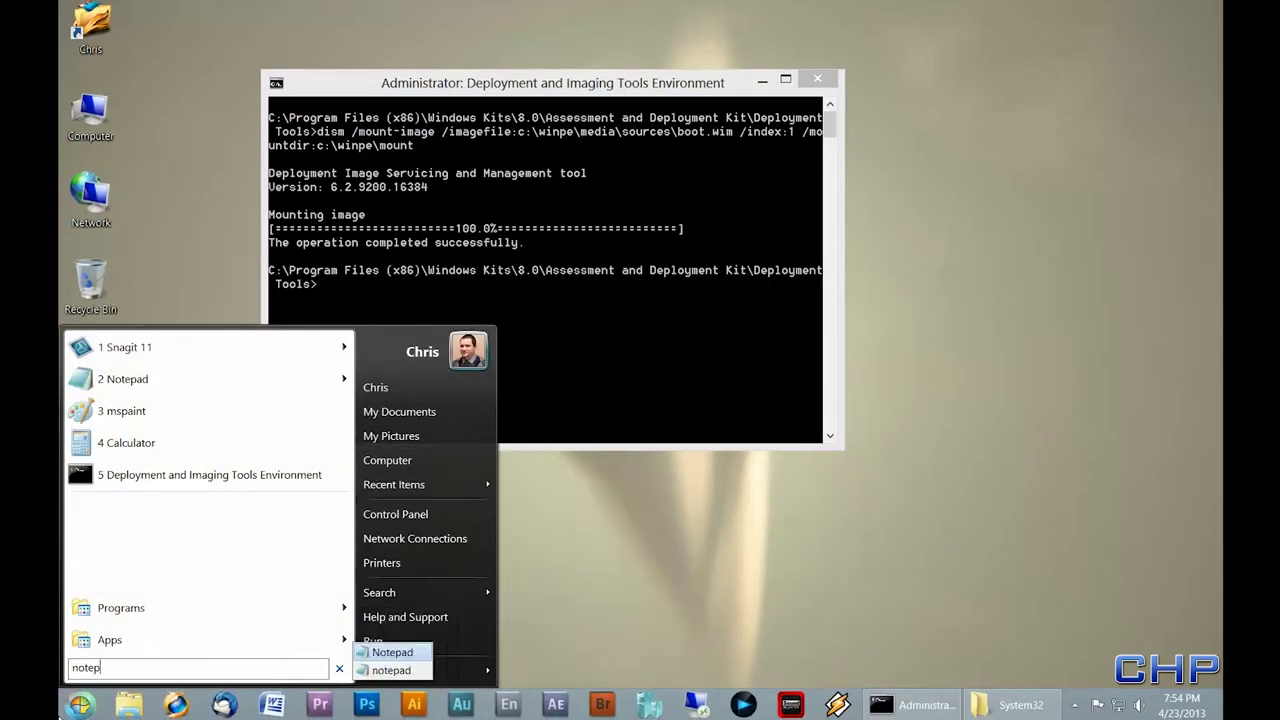
left_click(386, 653)
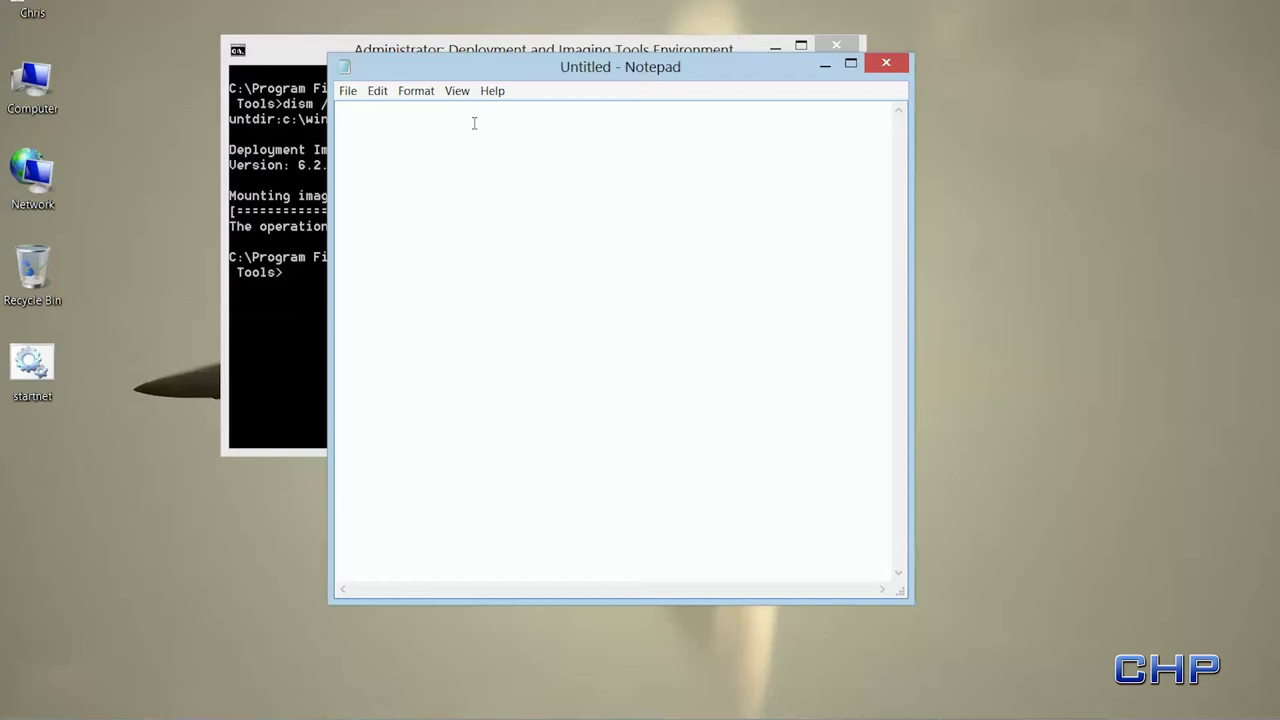
- Write a netsh line setting Local Area Connection to static 192.168.221.13, mask 255.255.255.224, gateway 192.168.221.1
type("netsh int ip set")
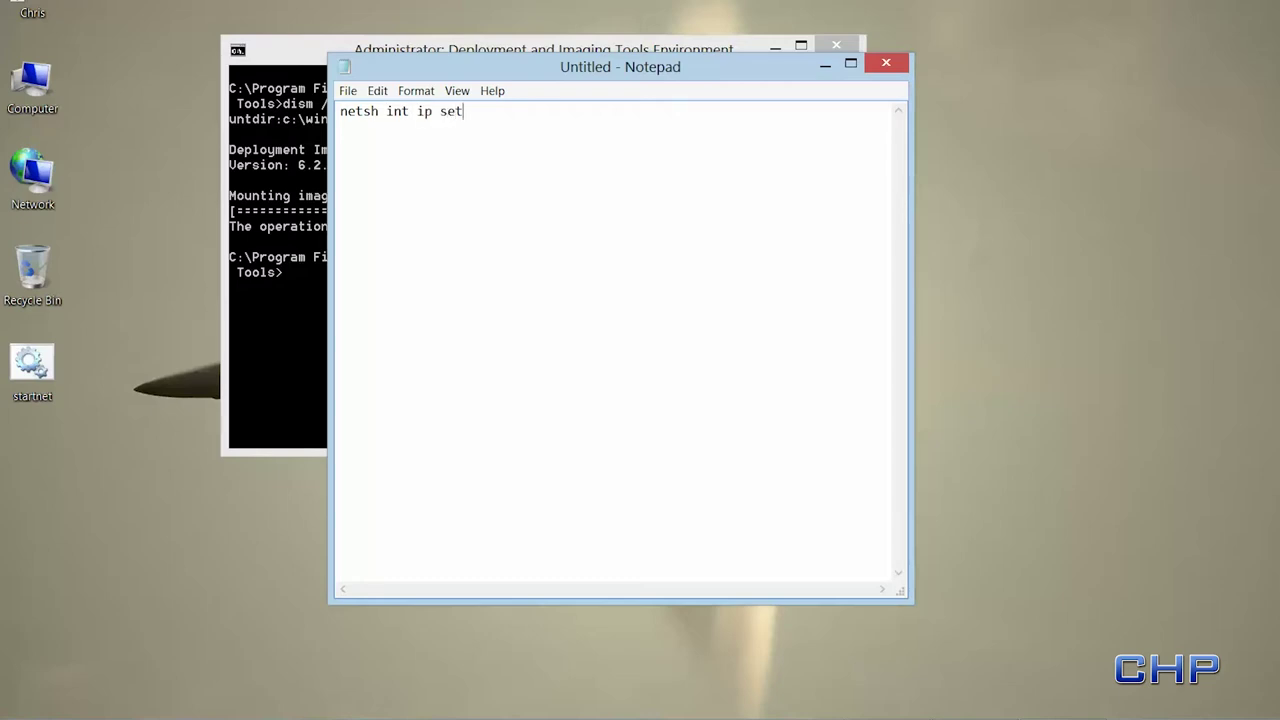
type(" address \"Local Area C")
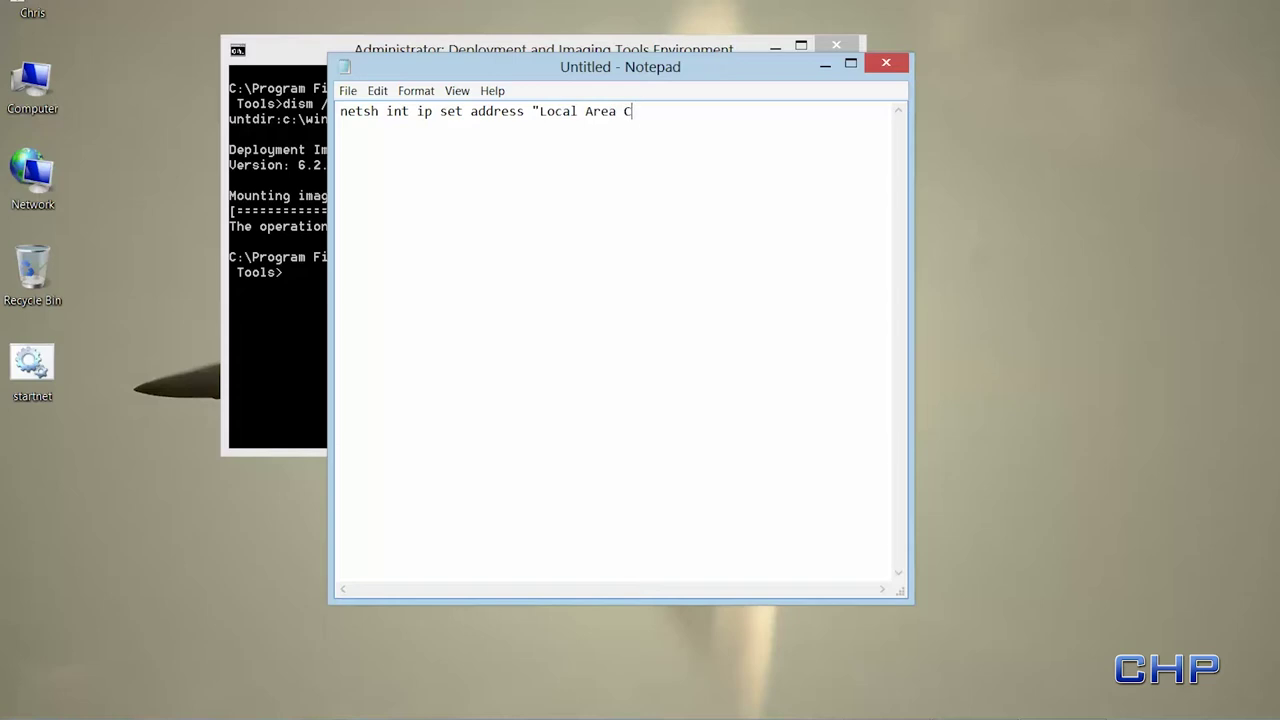
type("onnection\" static")
type("192.168.221.13")
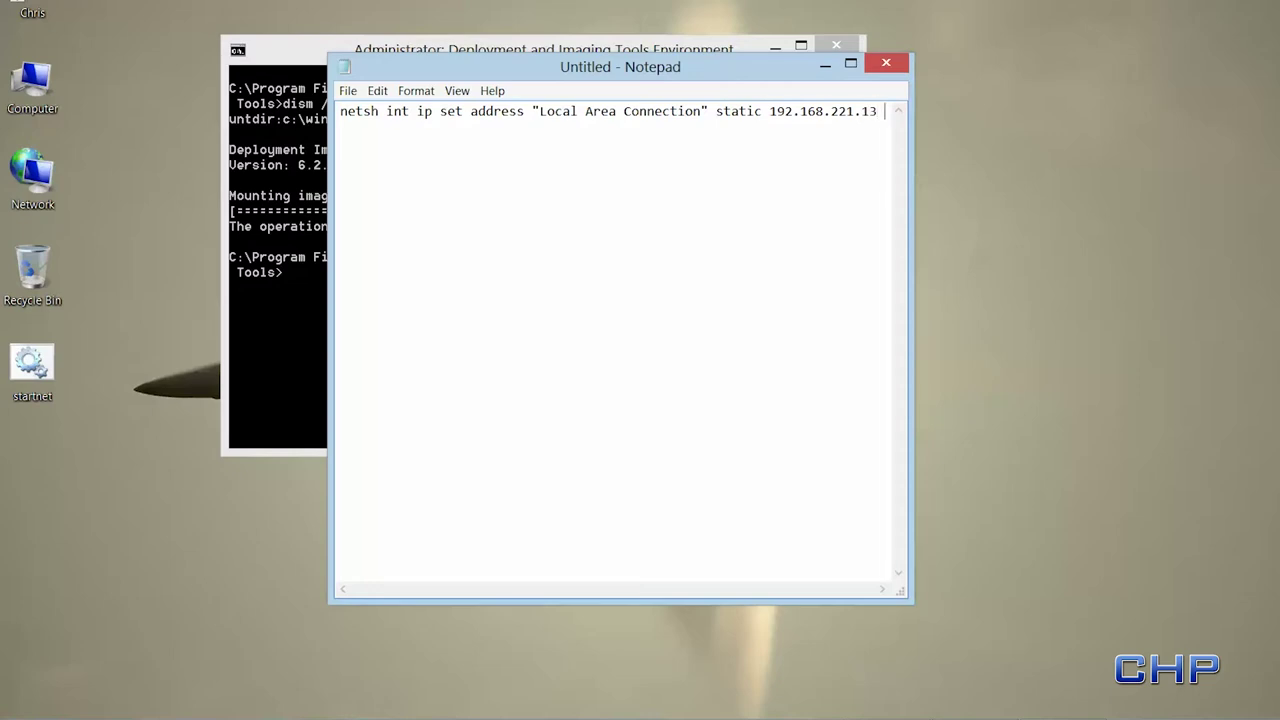
type("255.255.255")
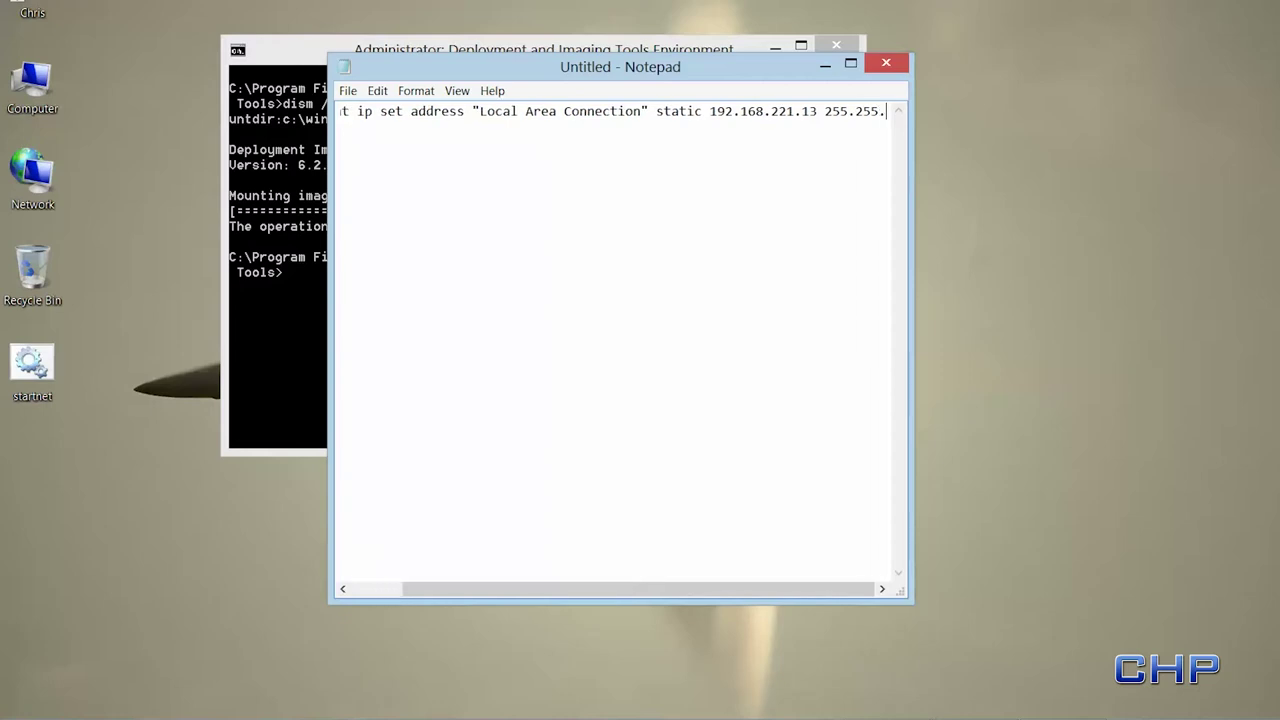
type(".")
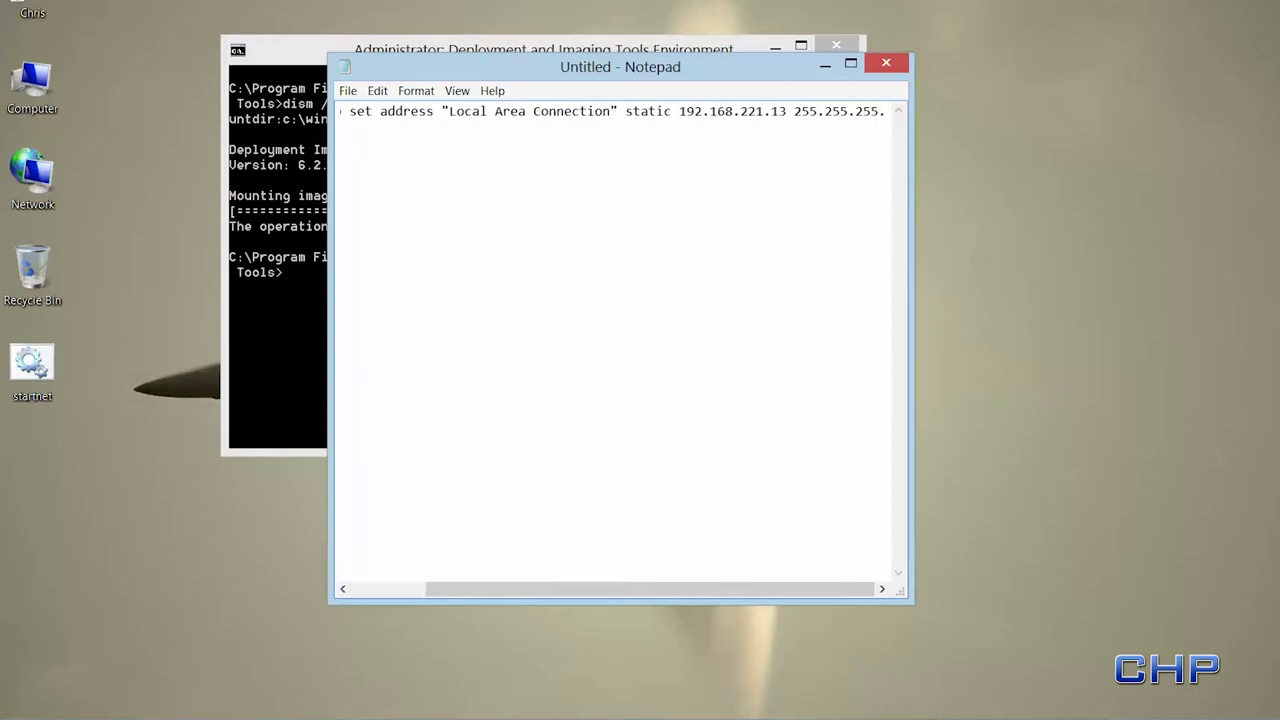
type("224")
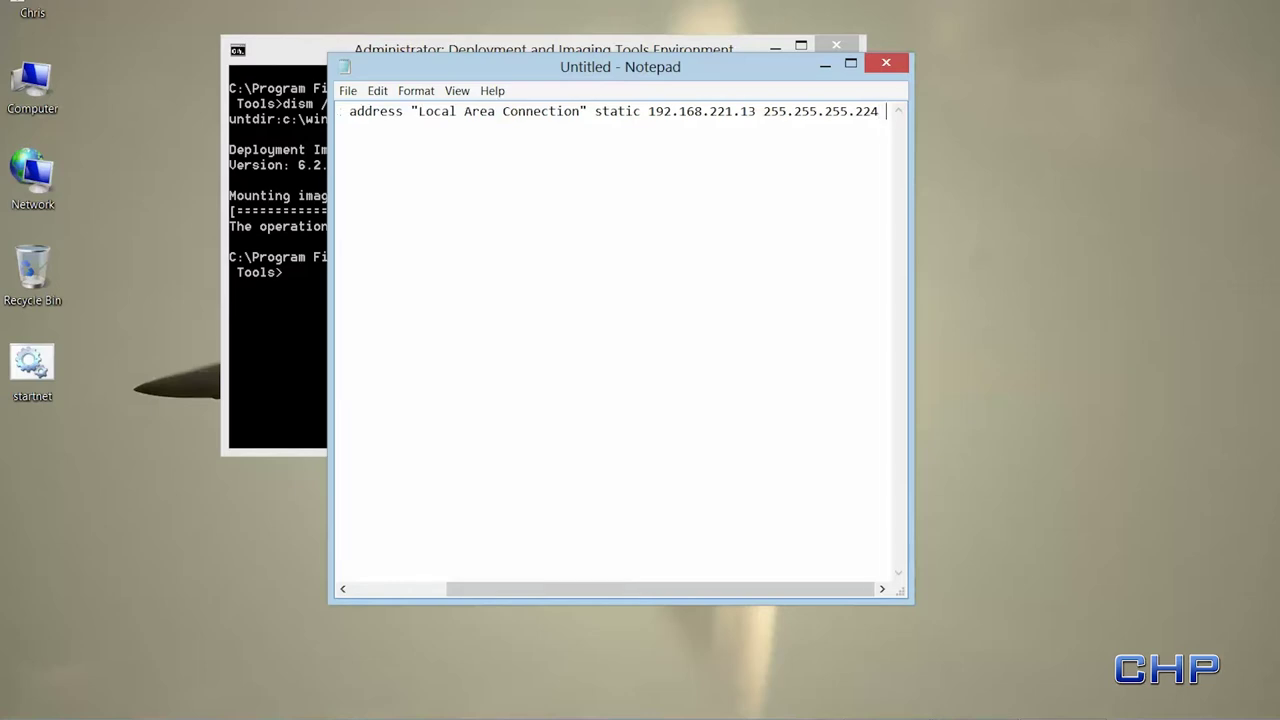
type("192.1")
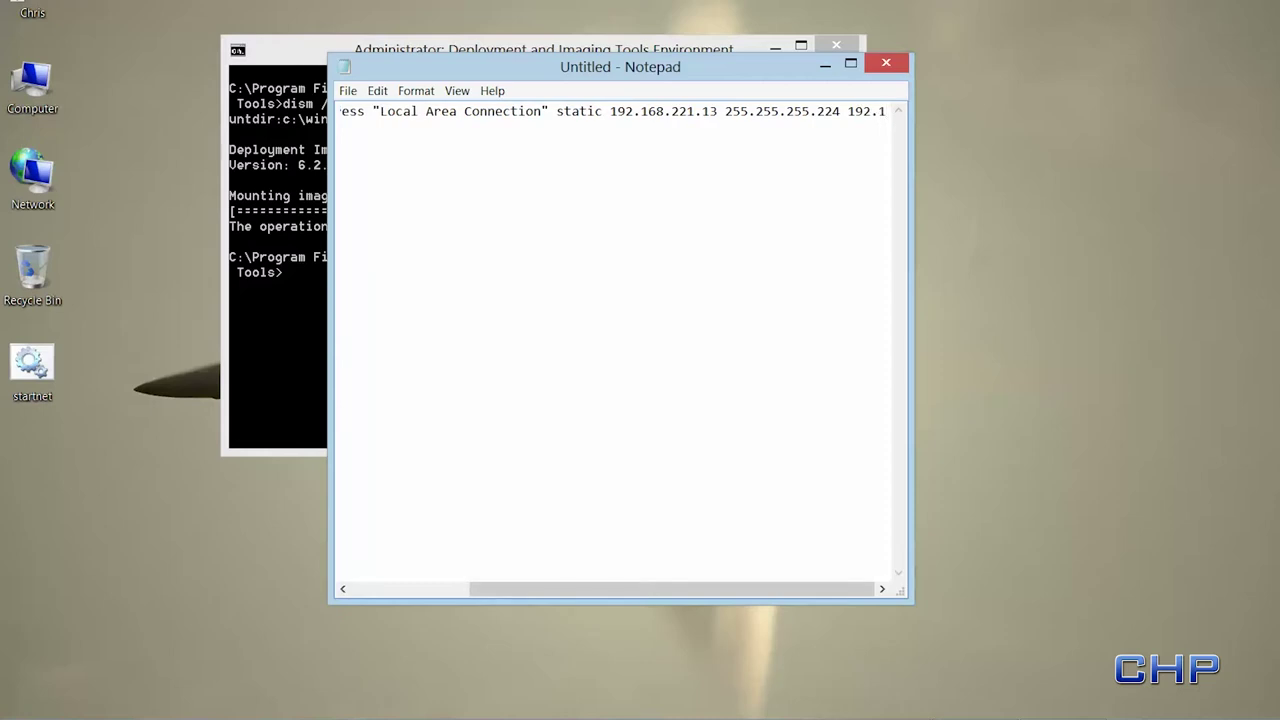
type("68.221.1")
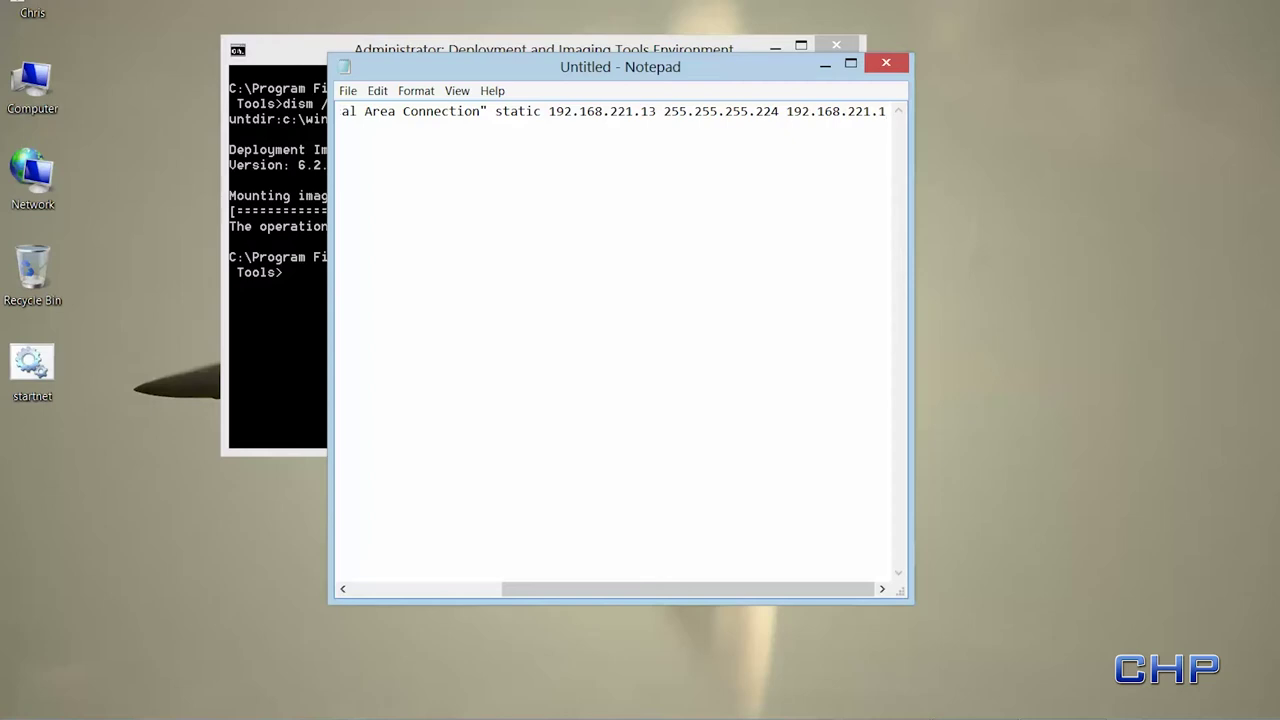
key("Return")
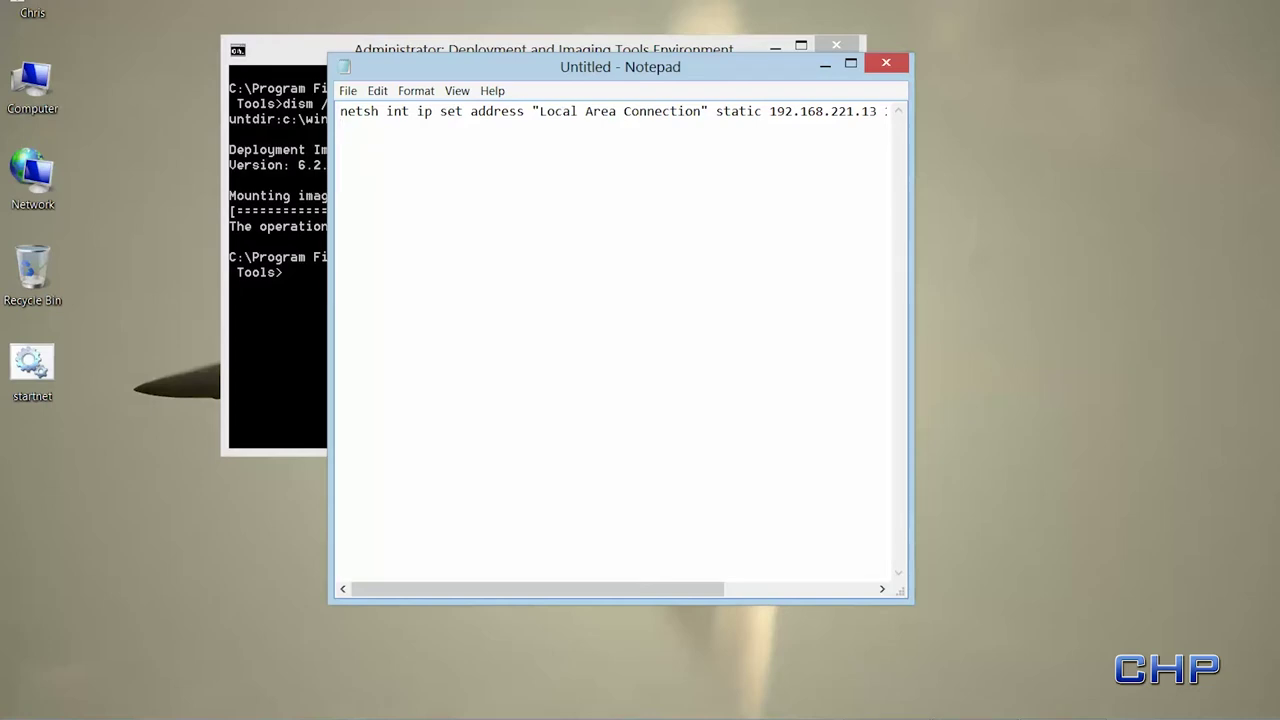
- Add a netsh set dns line with static DNS 192.168.221.4 and validate = no, fixing a typo
type("netsh int ip set")
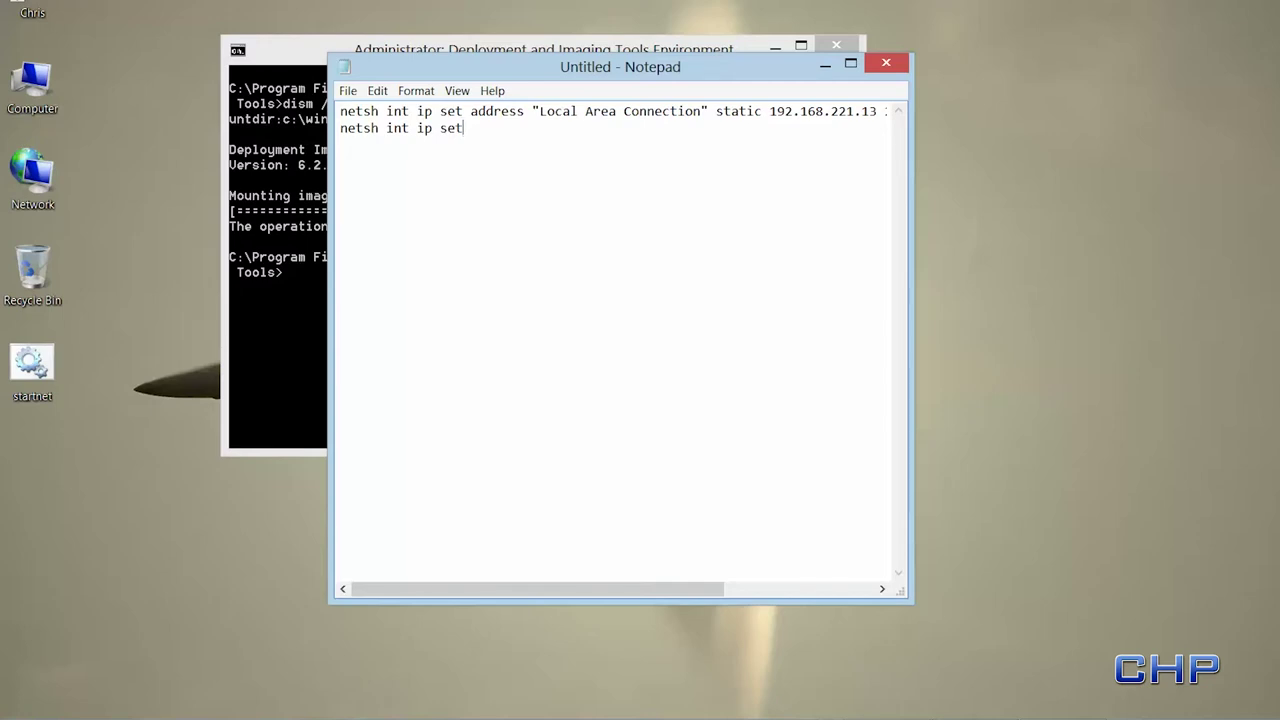
type(" dns name = \"Local Area Connection")
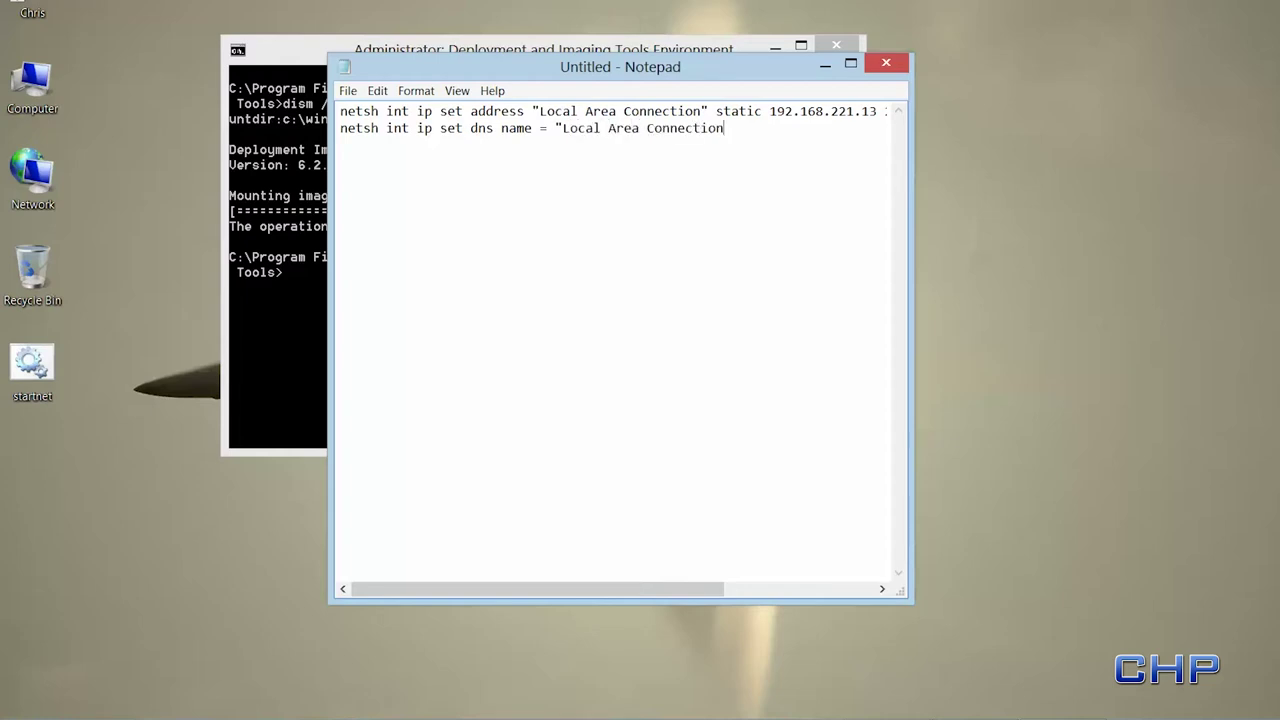
type("\" source = static addr")
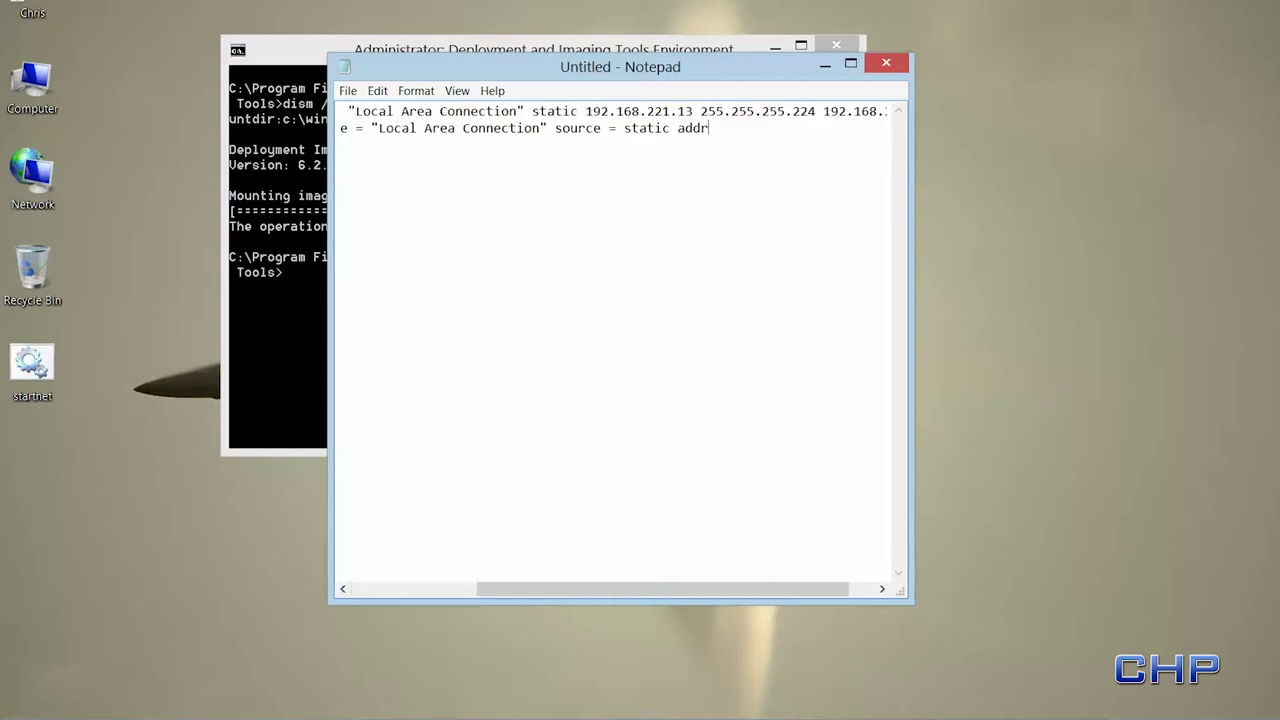
type(" = 192")
type(".168")
type(".223")
key("BackSpace")
type("1.4 validate")
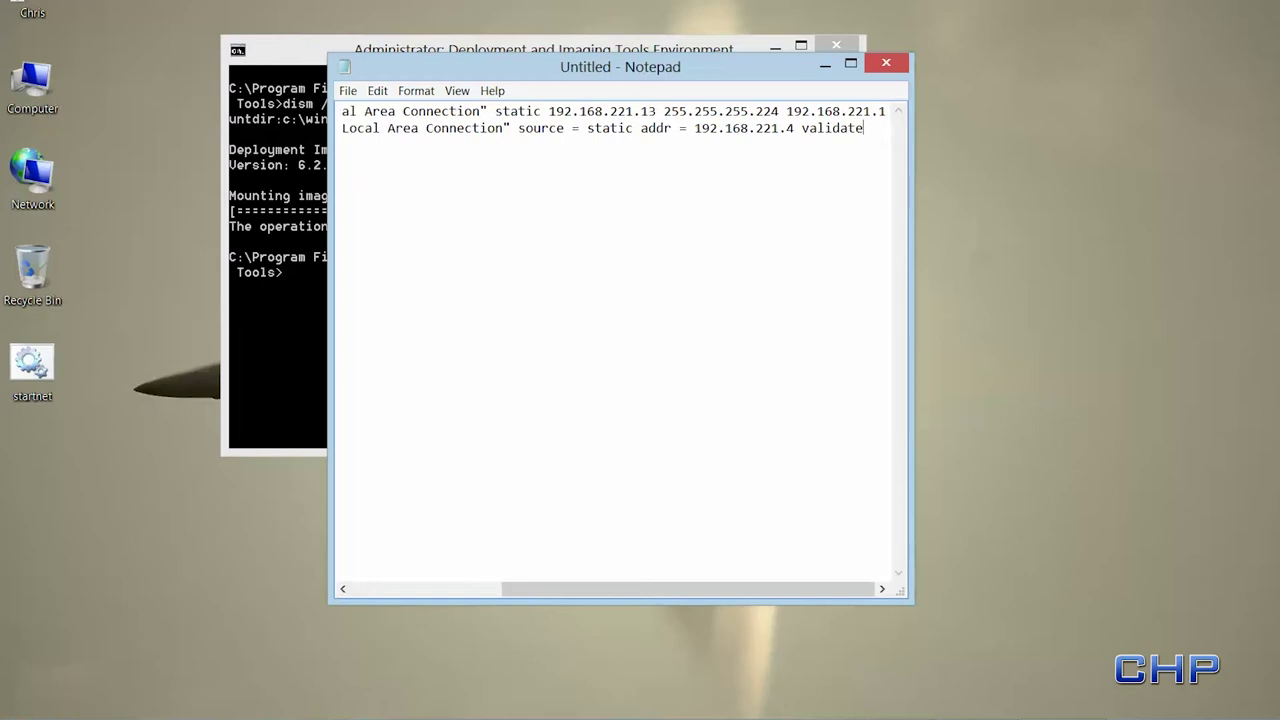
type(" = no")
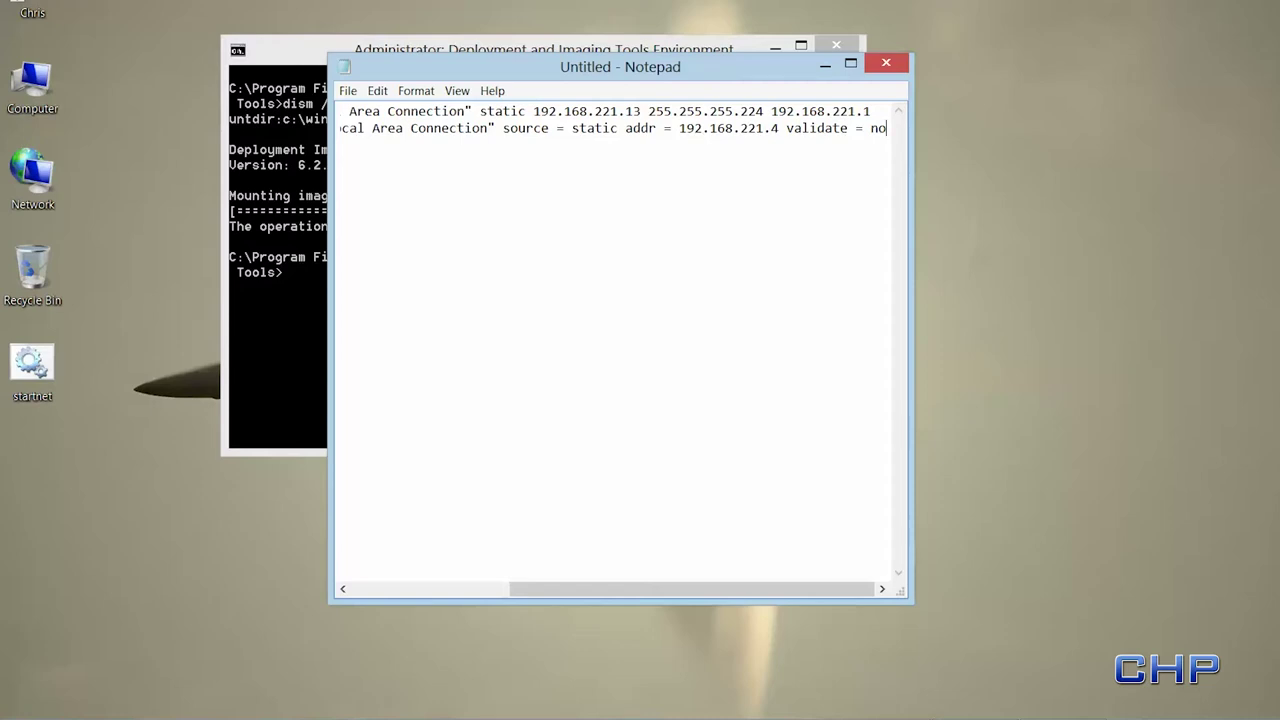
key("Return")
type("net")
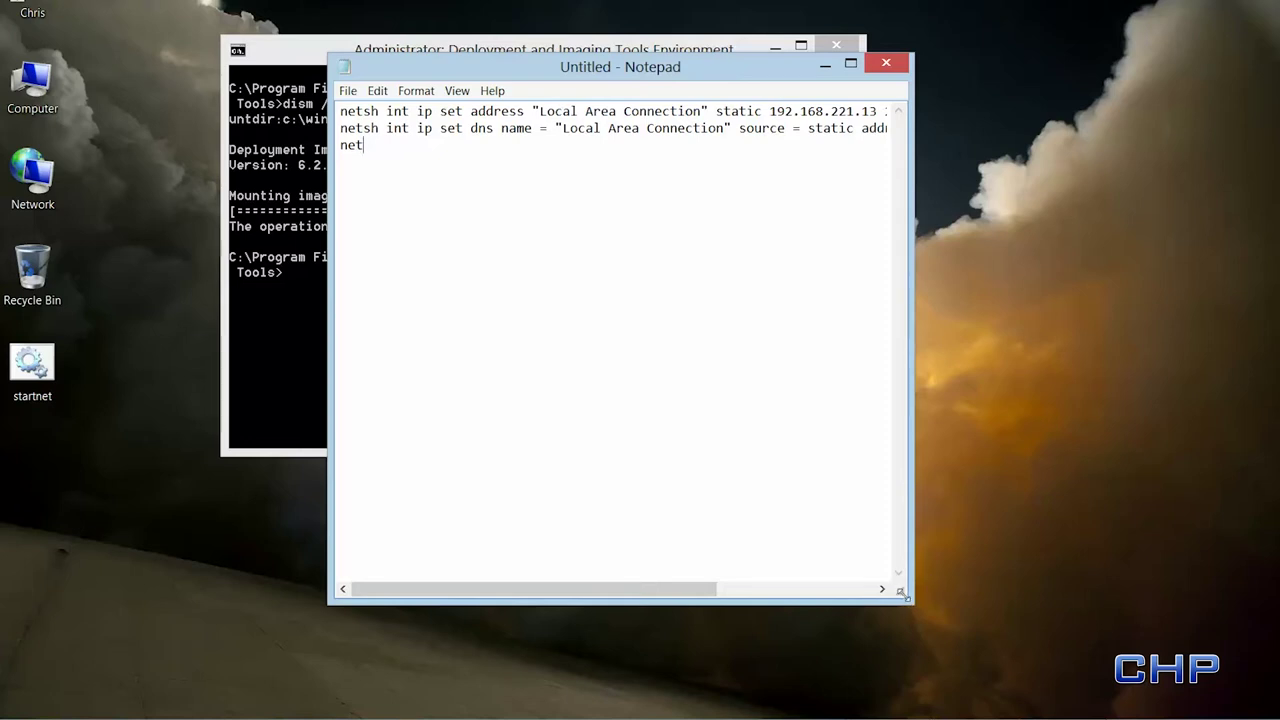
- Widen Notepad and add a netsh add dns line for 8.8.8.8 with validate = no
left_click_drag(900, 593, 1259, 567)
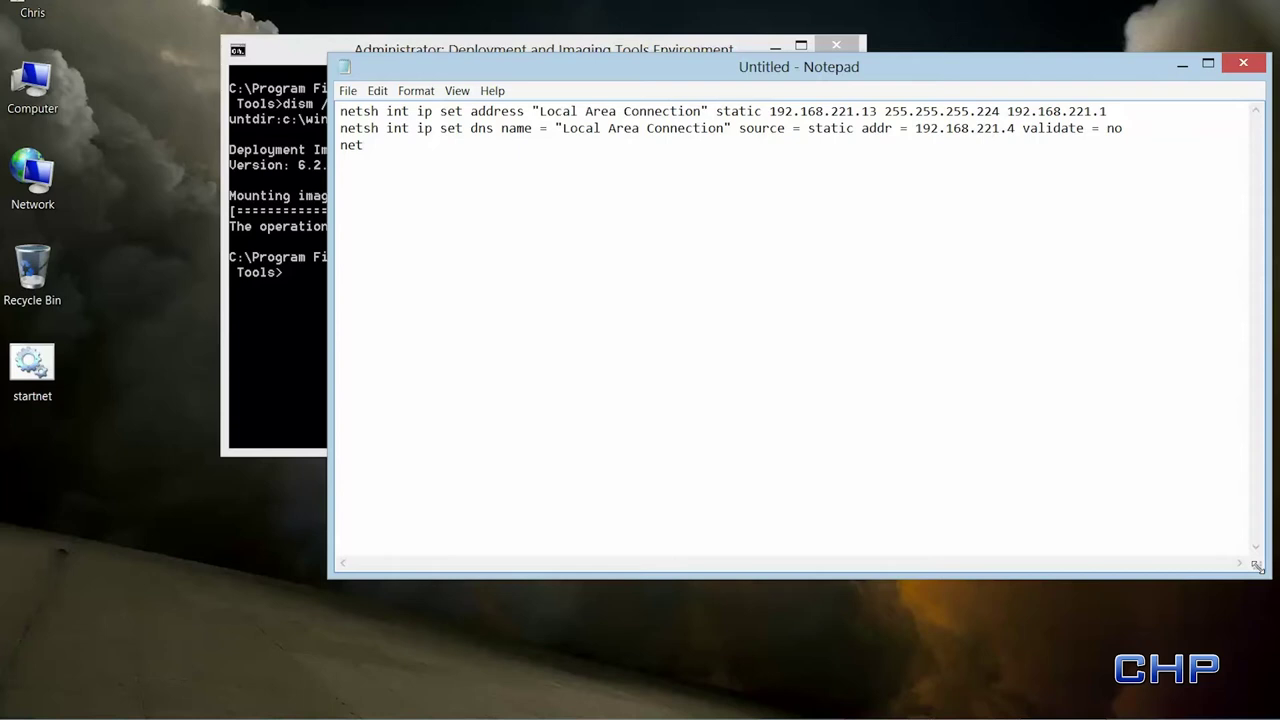
type("sh int ip add dns nam")
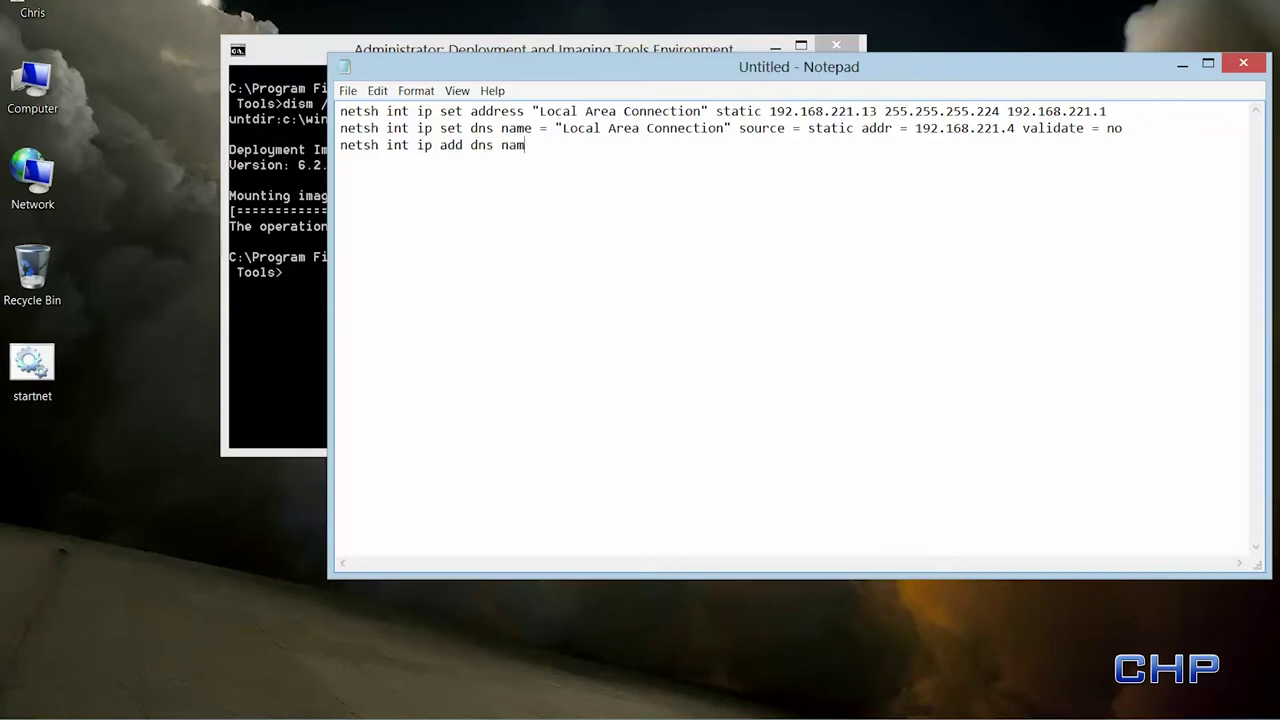
type("e = \"Local Area Connection\" addr")
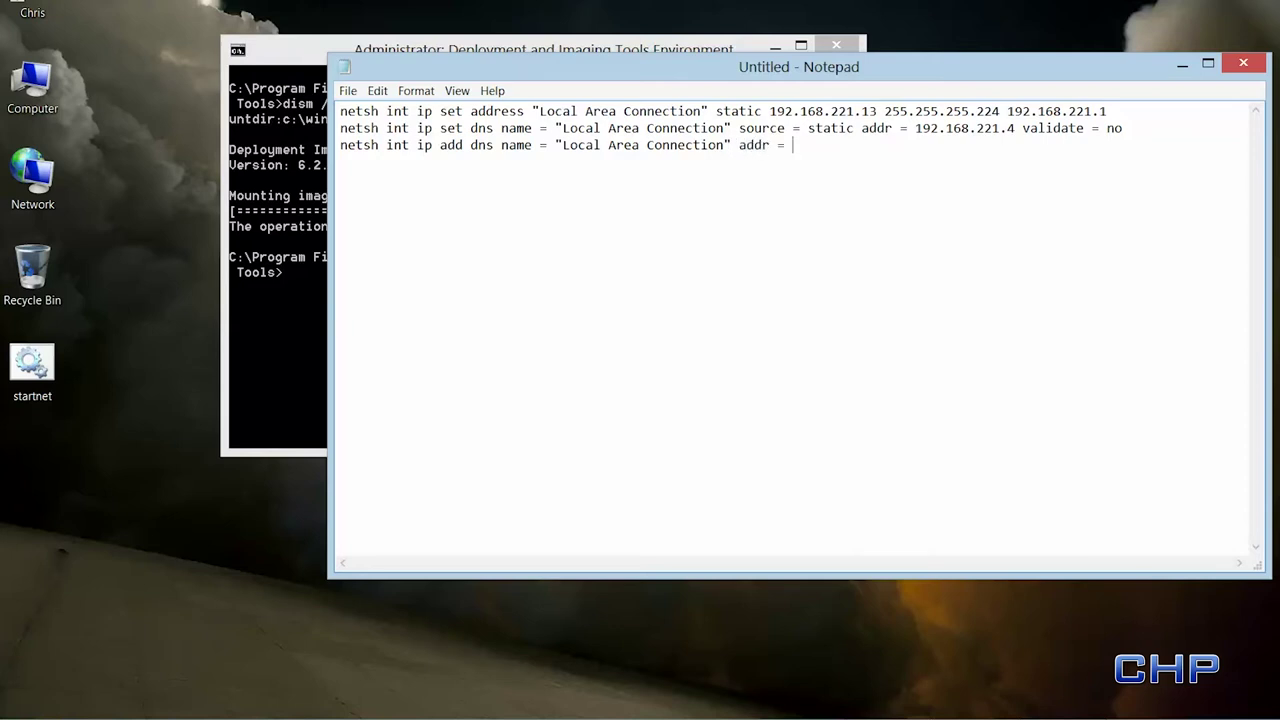
type(" = 8.8.8.8 validate = no")
key("Return")
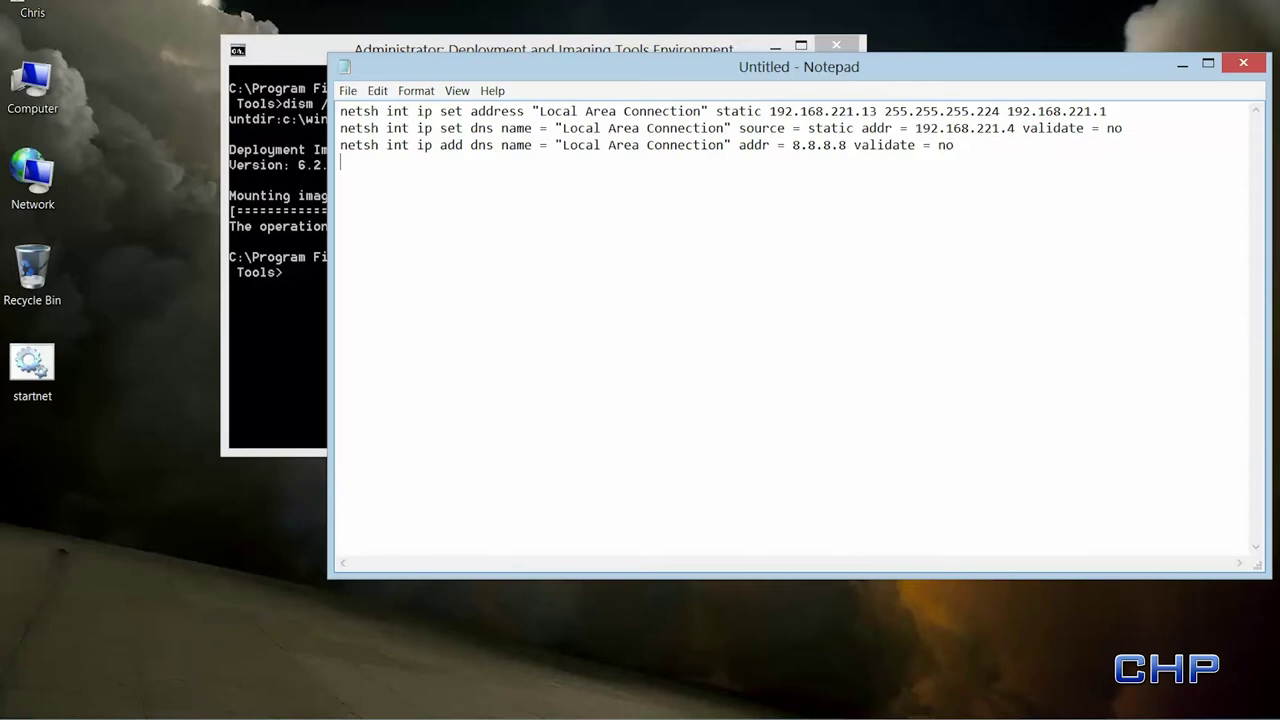
- Add a ping 127.0.0.1 -n 10 delay and a net use line mapping Z: to \\Extra\images1 with account password and user
type("ping 127.0.0.1 -n 10")
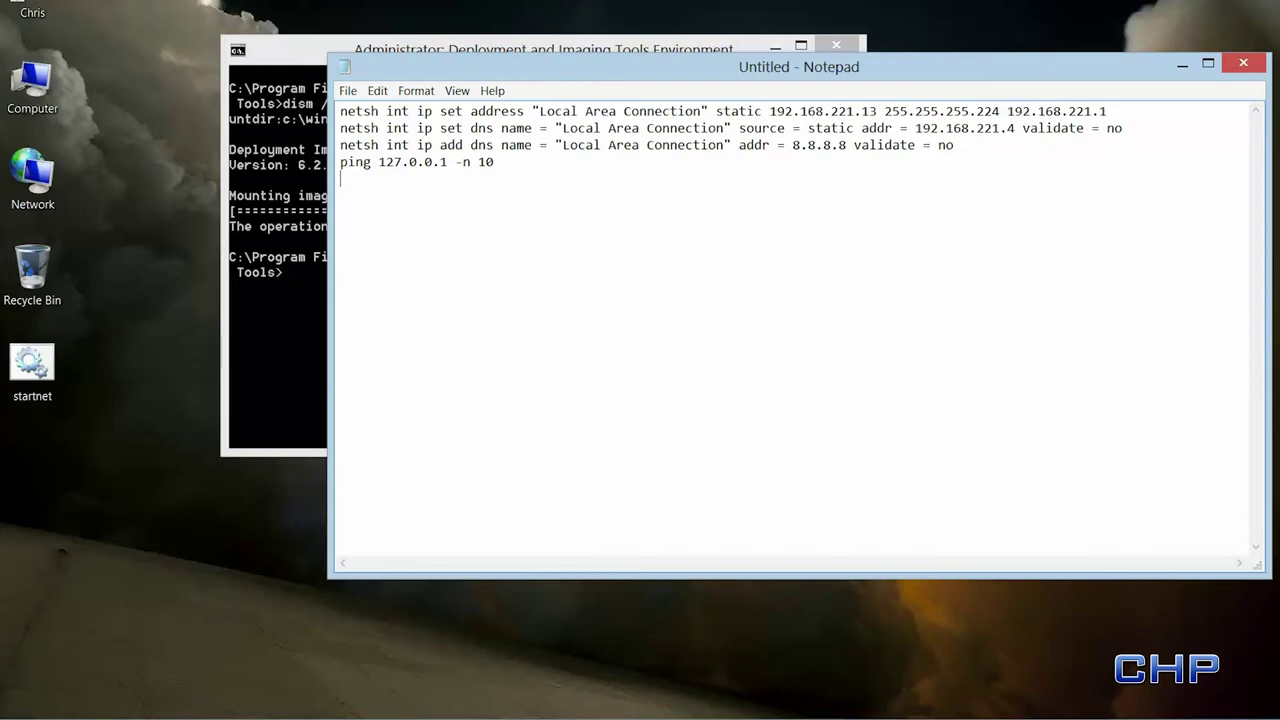
type("net use Z")
type(": \\\\Extra\\images1")
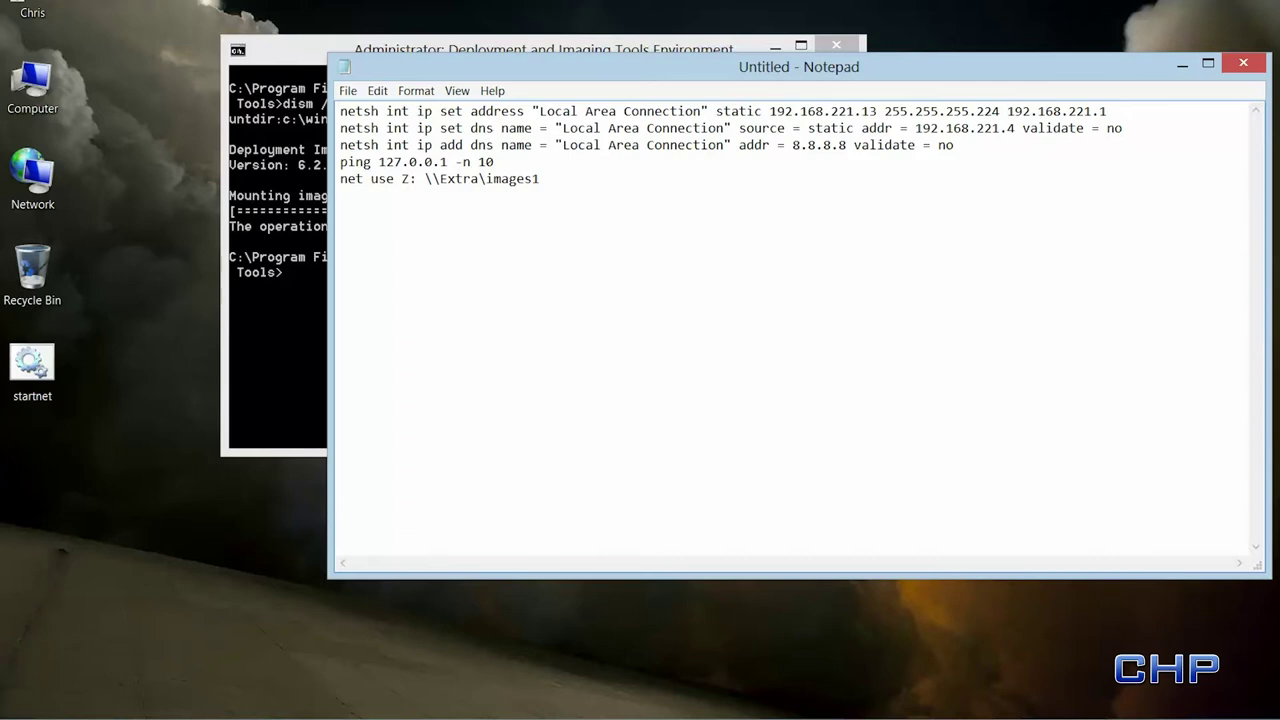
type("Pa$$w0rd /USER:rolling")
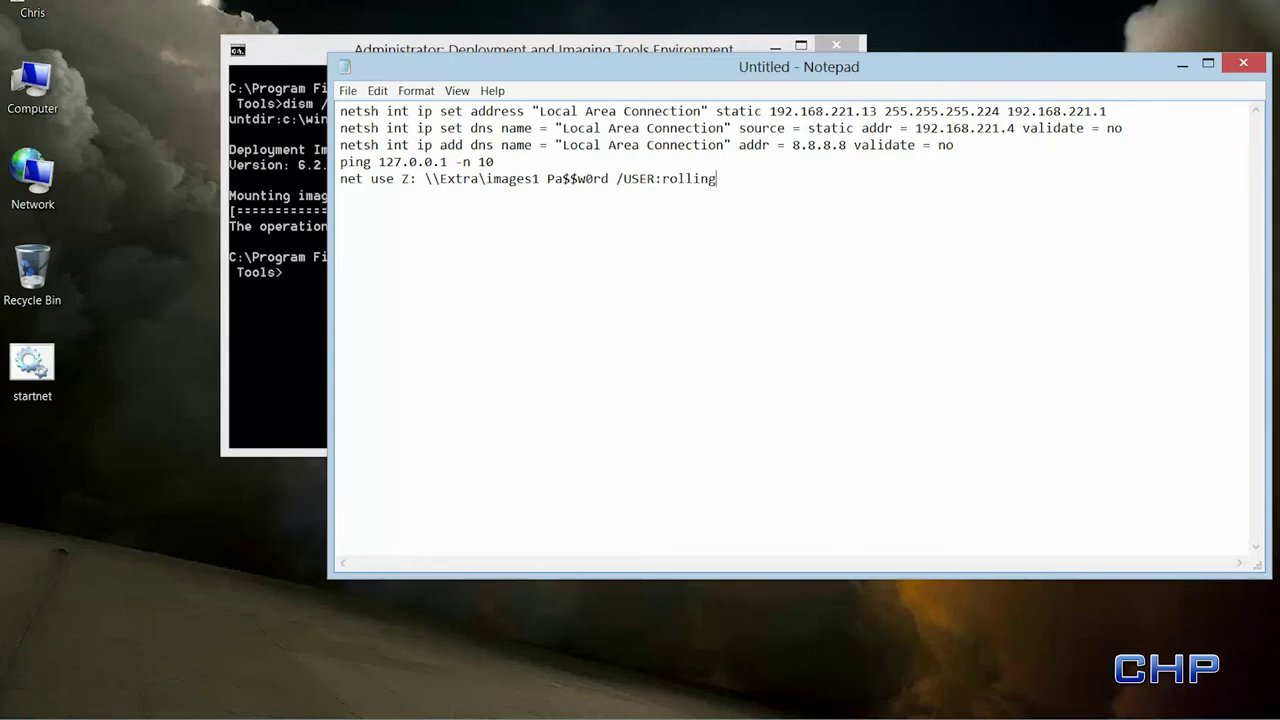
type("harrier.local\\student")
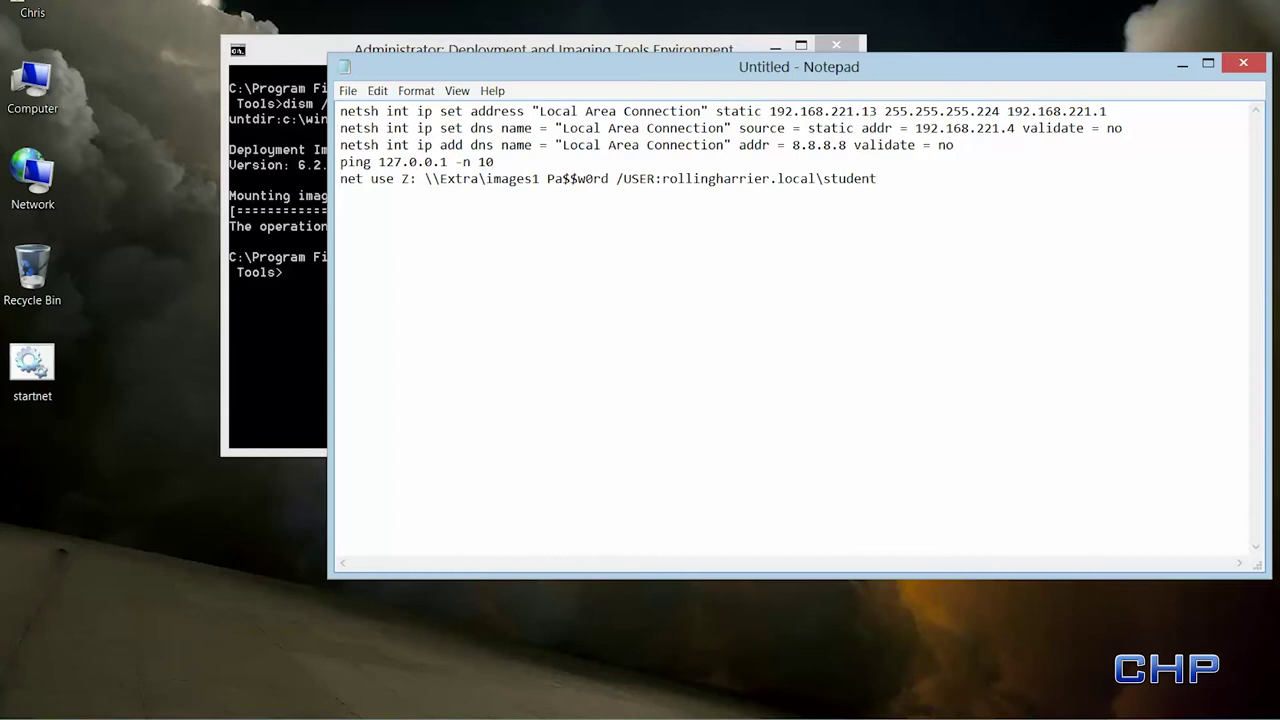
- Add diskpart /s diskpart.txt, dism apply of Z:\win7custom.wim to c:\, bcdboot c:\windows /s c:, ping, and exit lines
type("diskpart /s diskpart.txt")
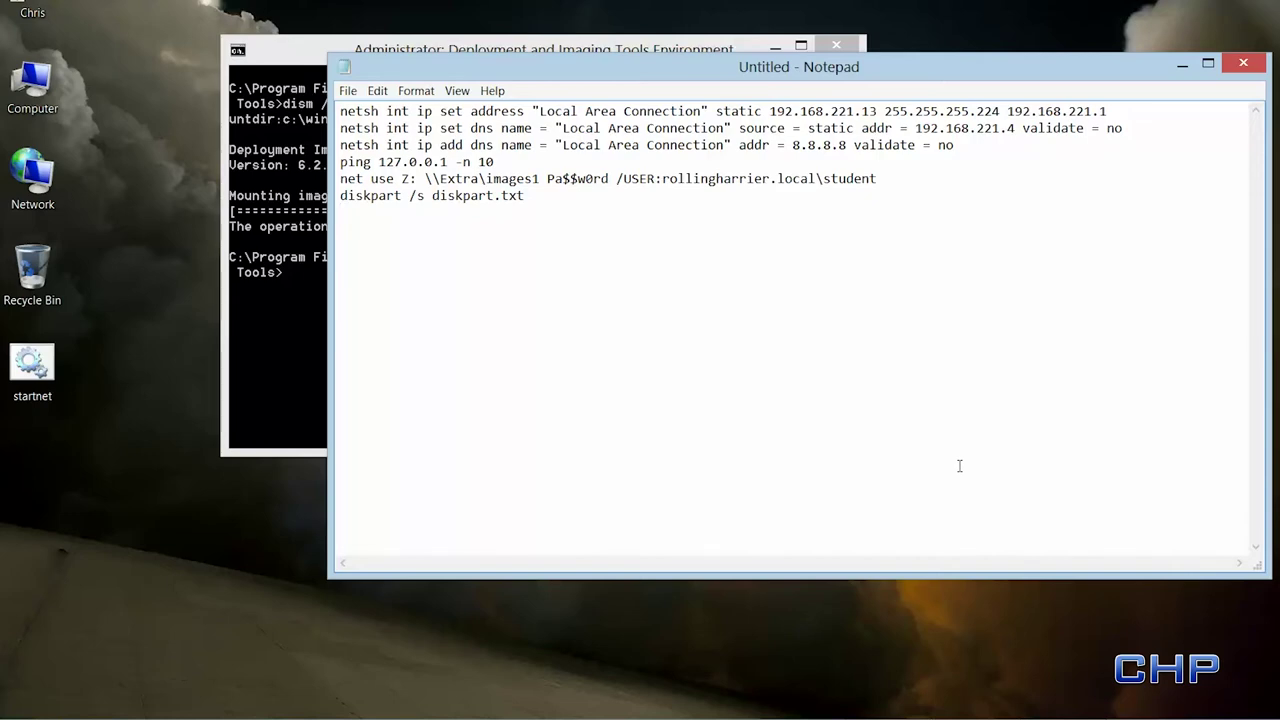
type("dism")
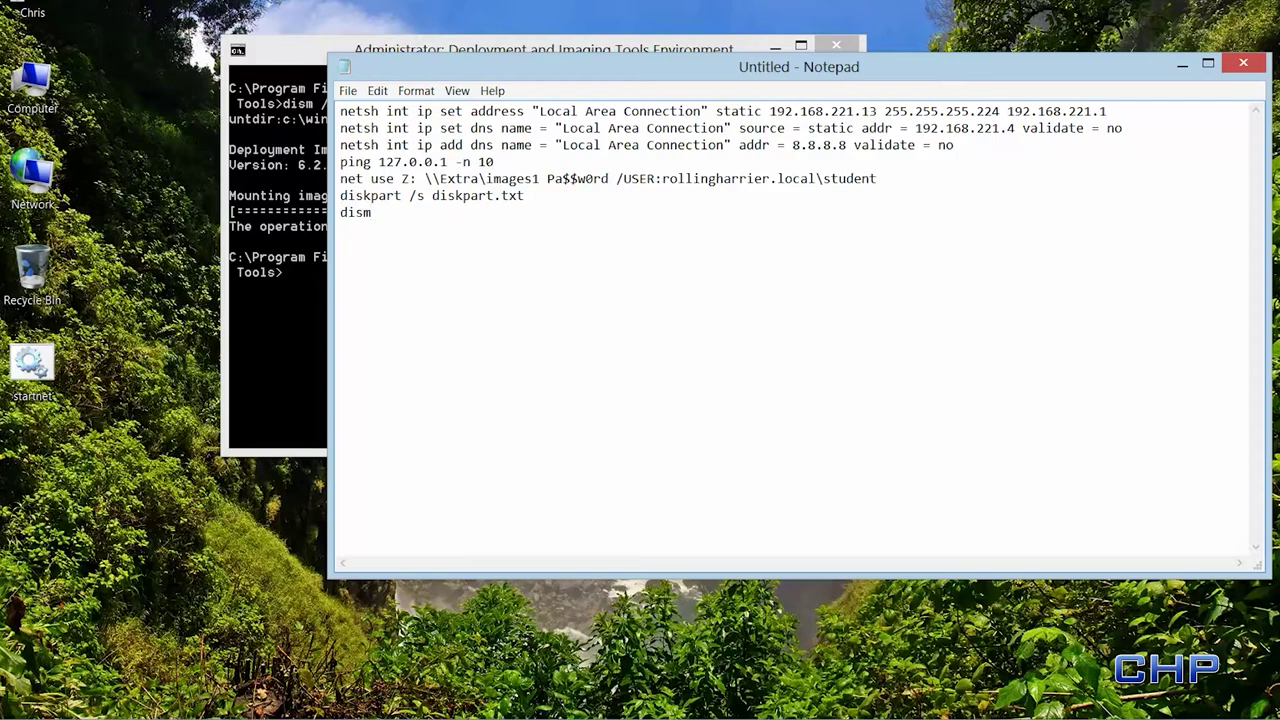
type(" /apply-image /imagef")
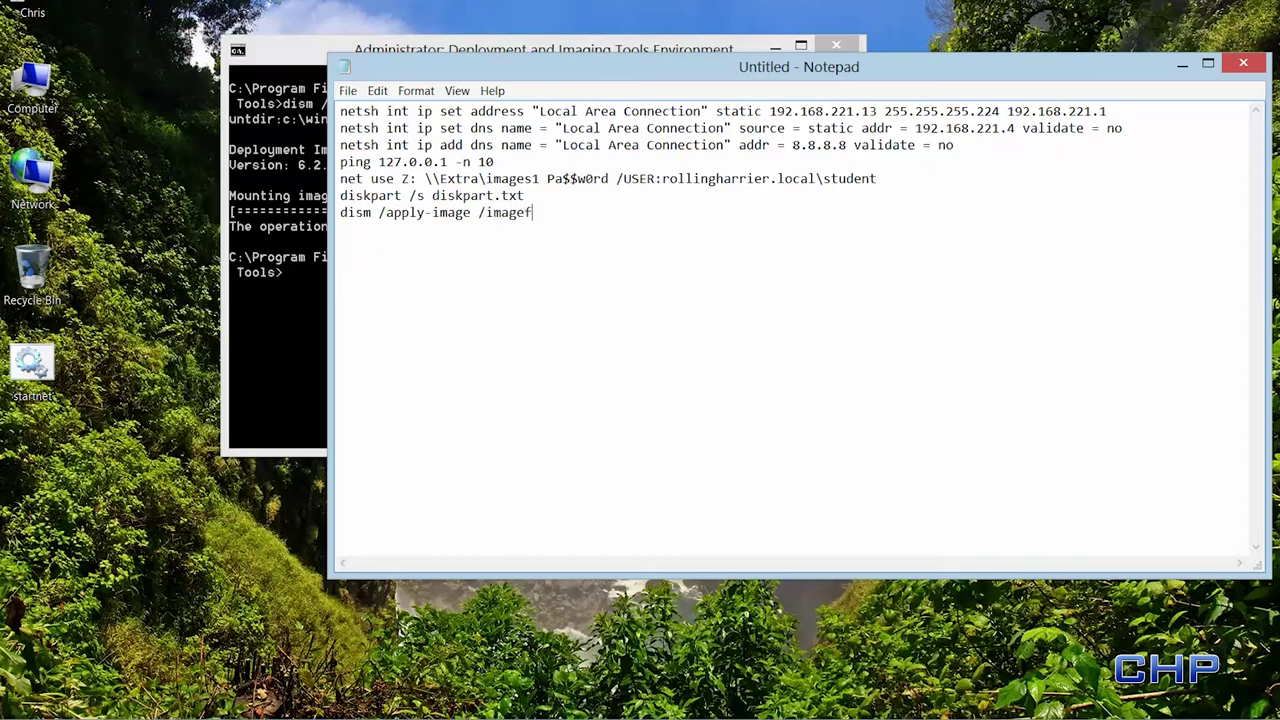
type("ile:Z:\\win7custom.wim")
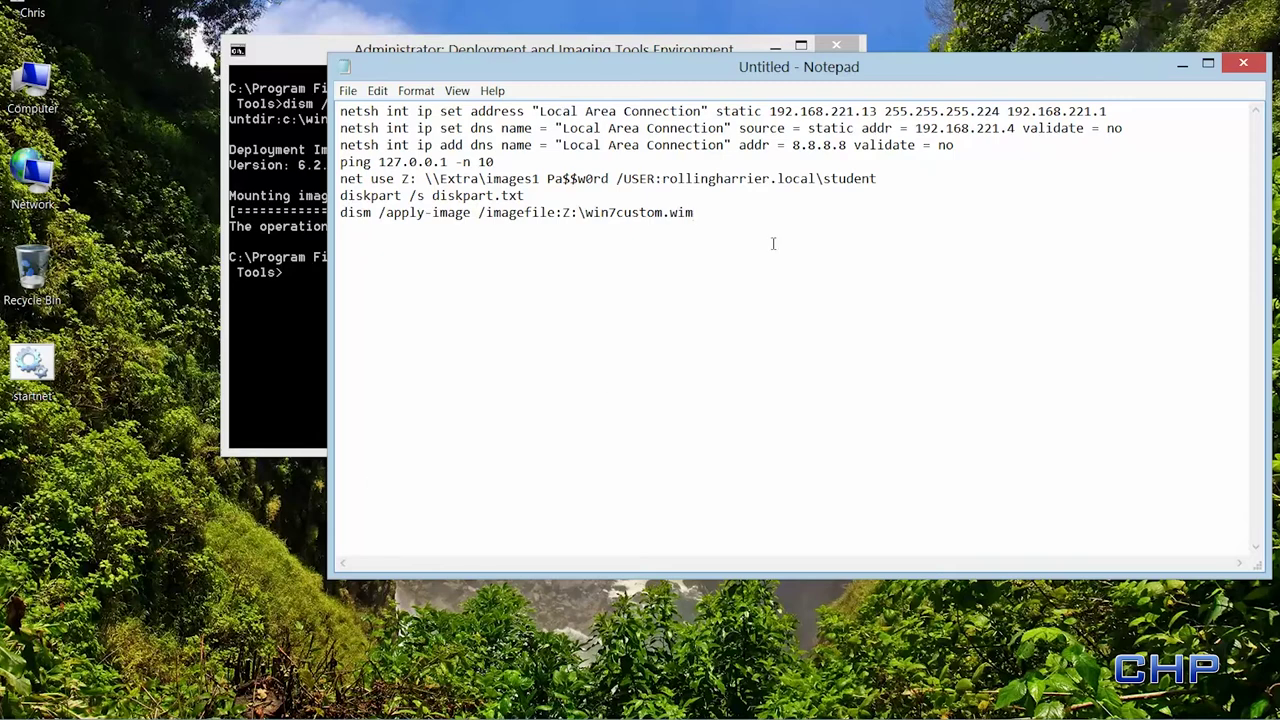
type(" /index:1 /applydir:c:\\")
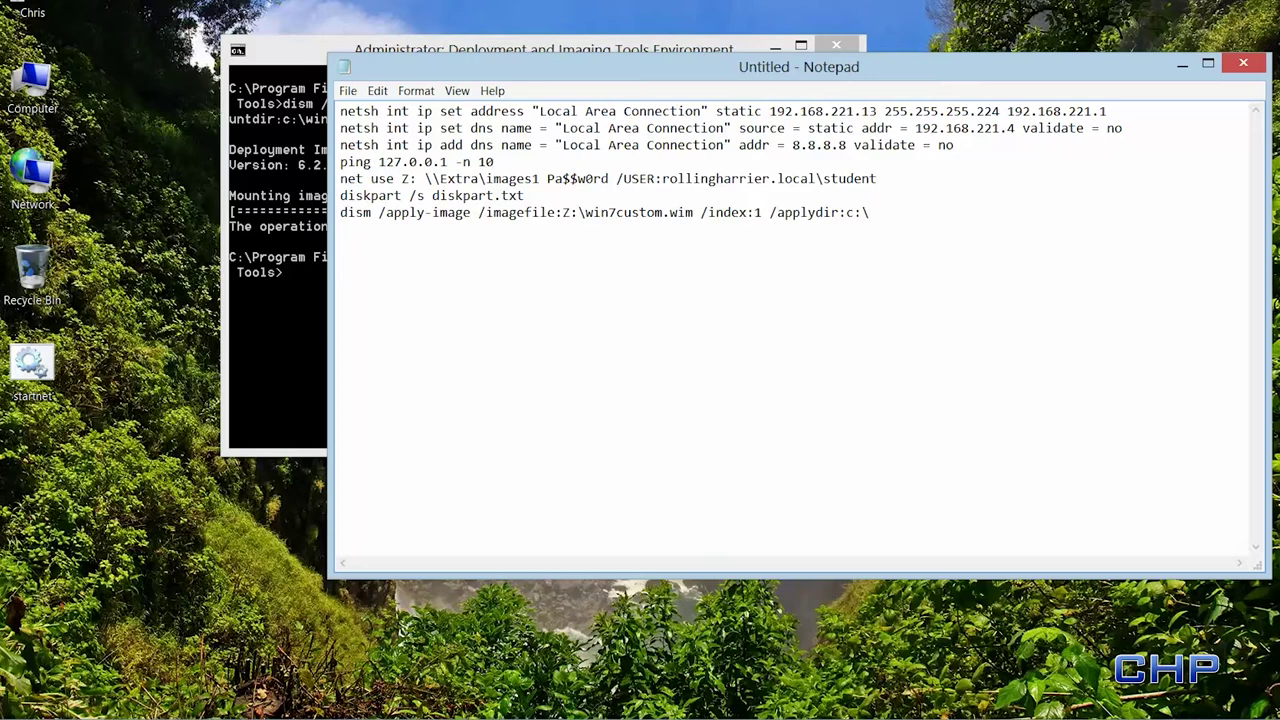
type("bcdboot c:\\windows /s c:")
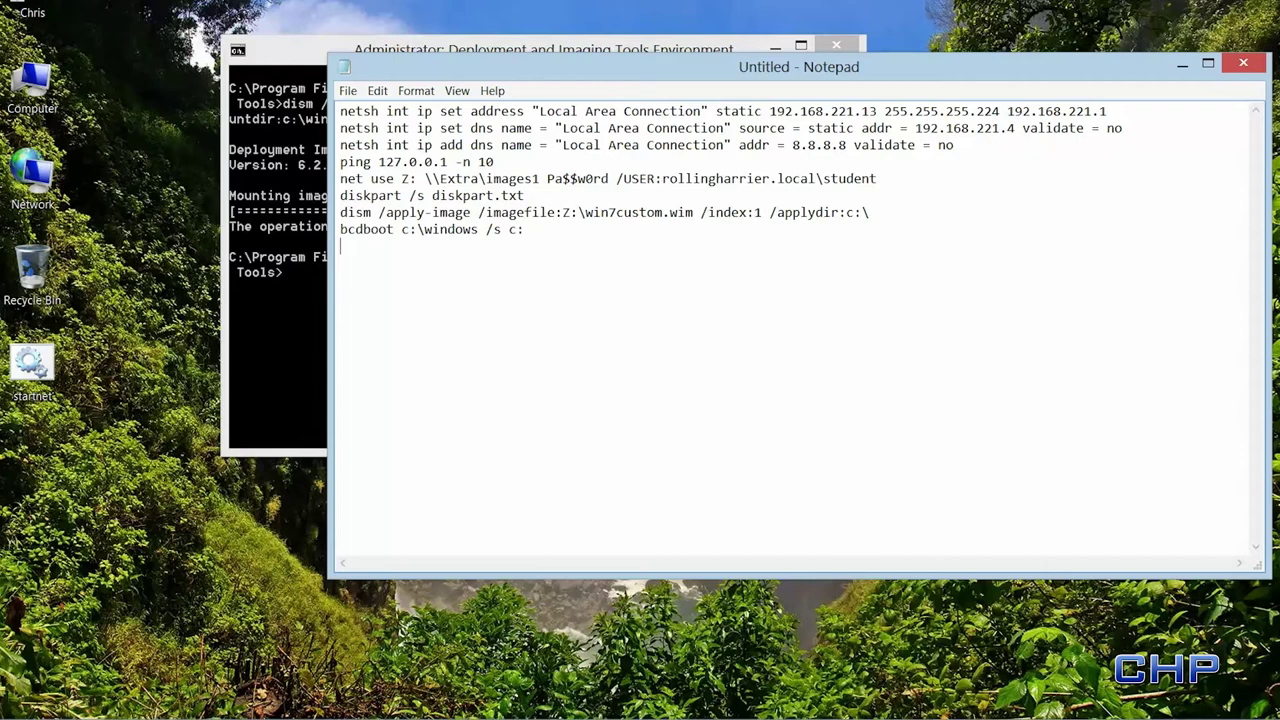
type("ping")
type(" 127.0")
type(".0.1")
type(" -n ")
type("10")
type("exit")
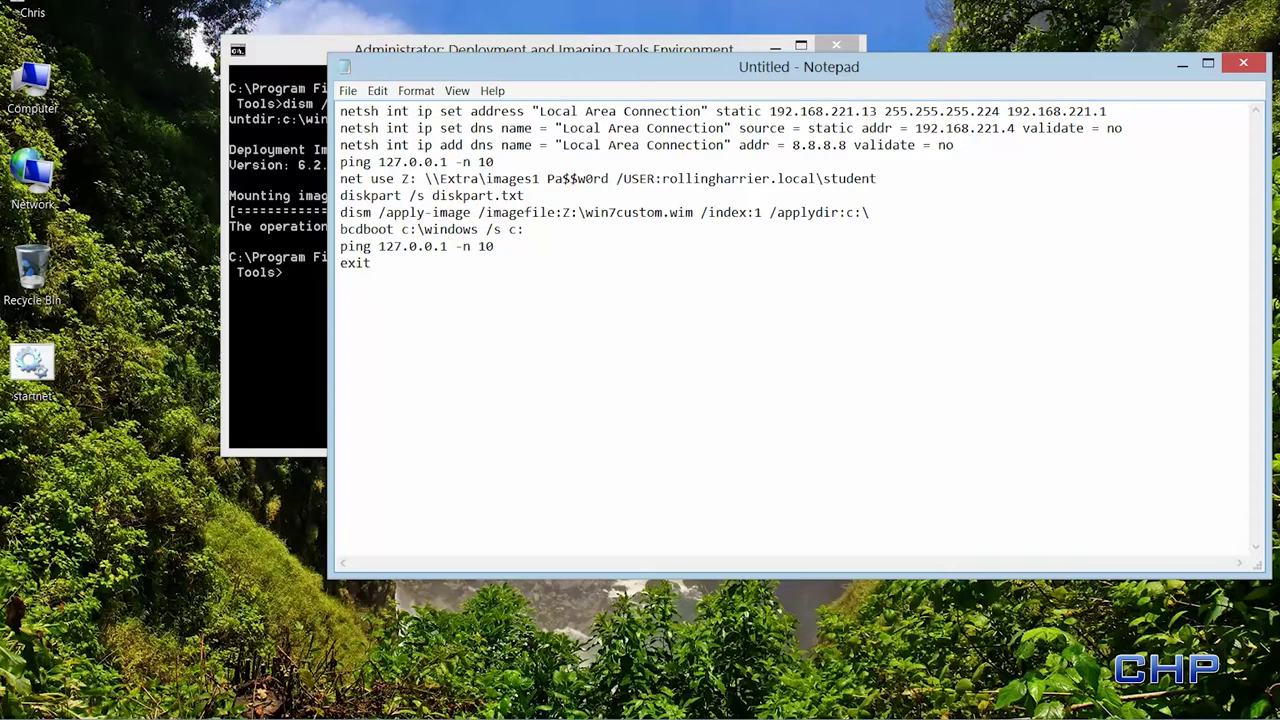
- Save the script to the Desktop as deploy.cmd with All Files type, then start a blank document
left_click(348, 90)
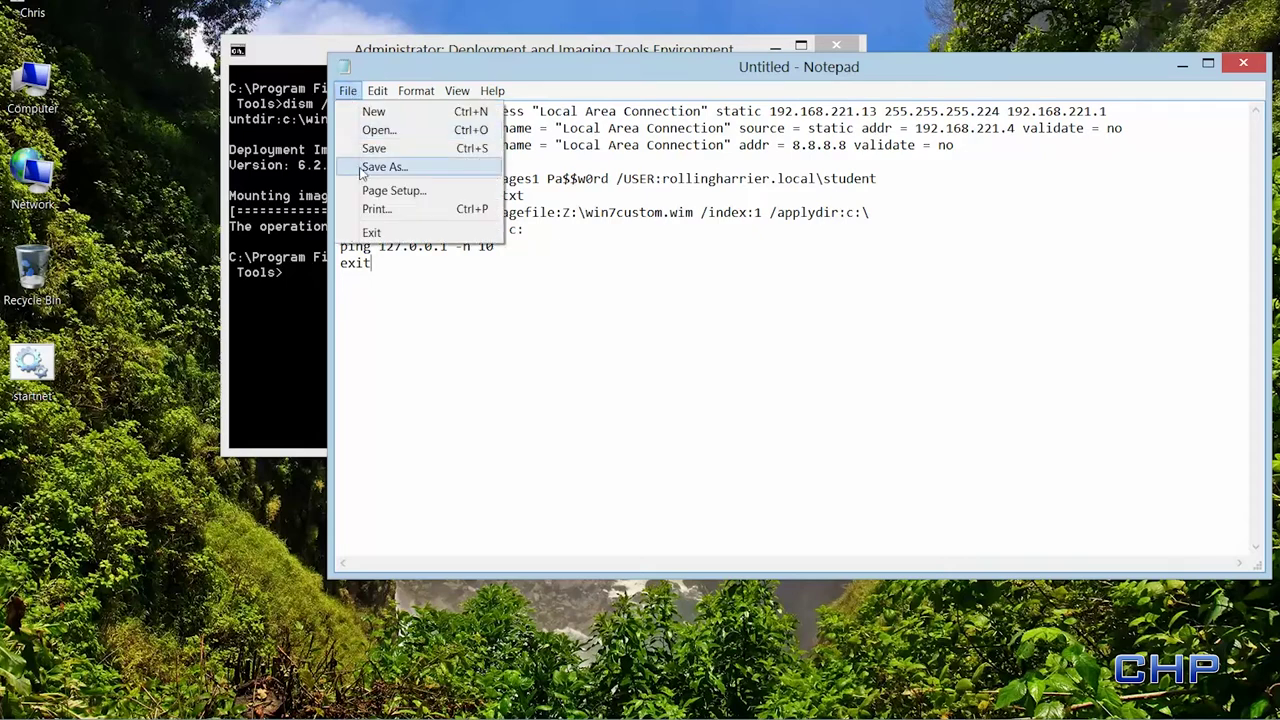
left_click(380, 167)
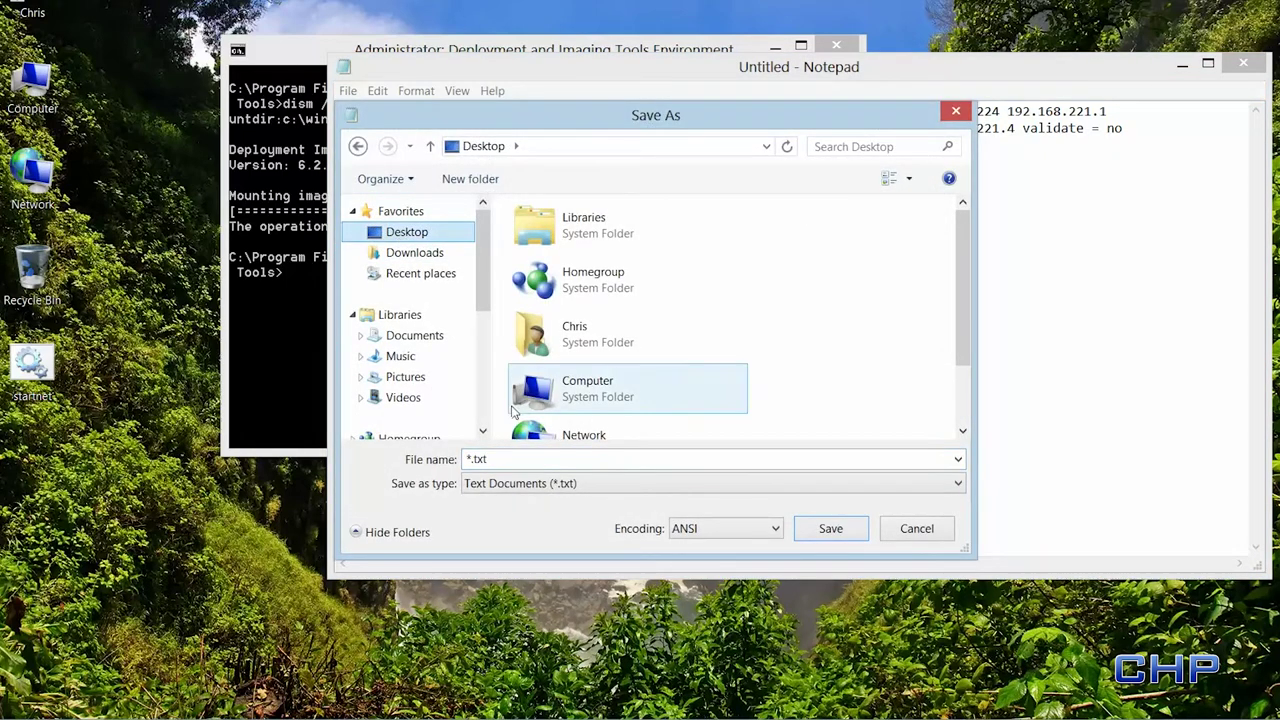
double_click(469, 459)
type("deploy")
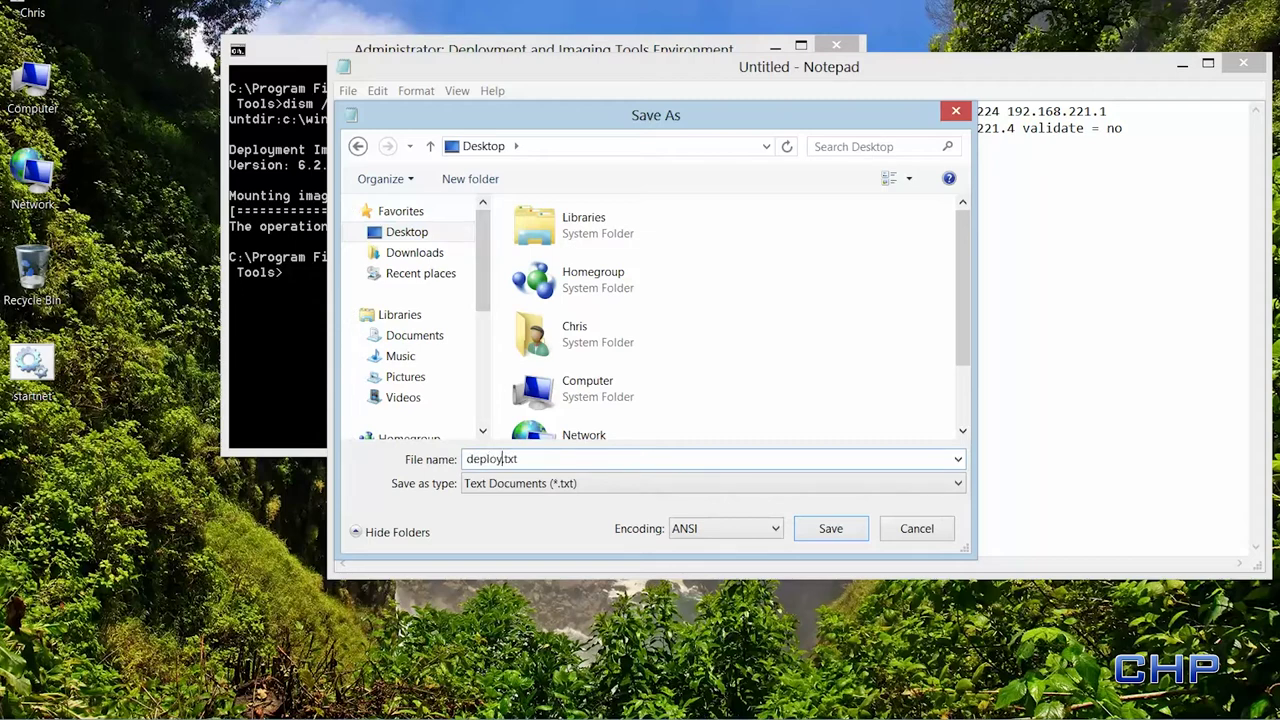
left_click(539, 483)
left_click(486, 513)
left_click(541, 460)
key("BackSpace")
key("BackSpace")
key("BackSpace")
type("cmd")
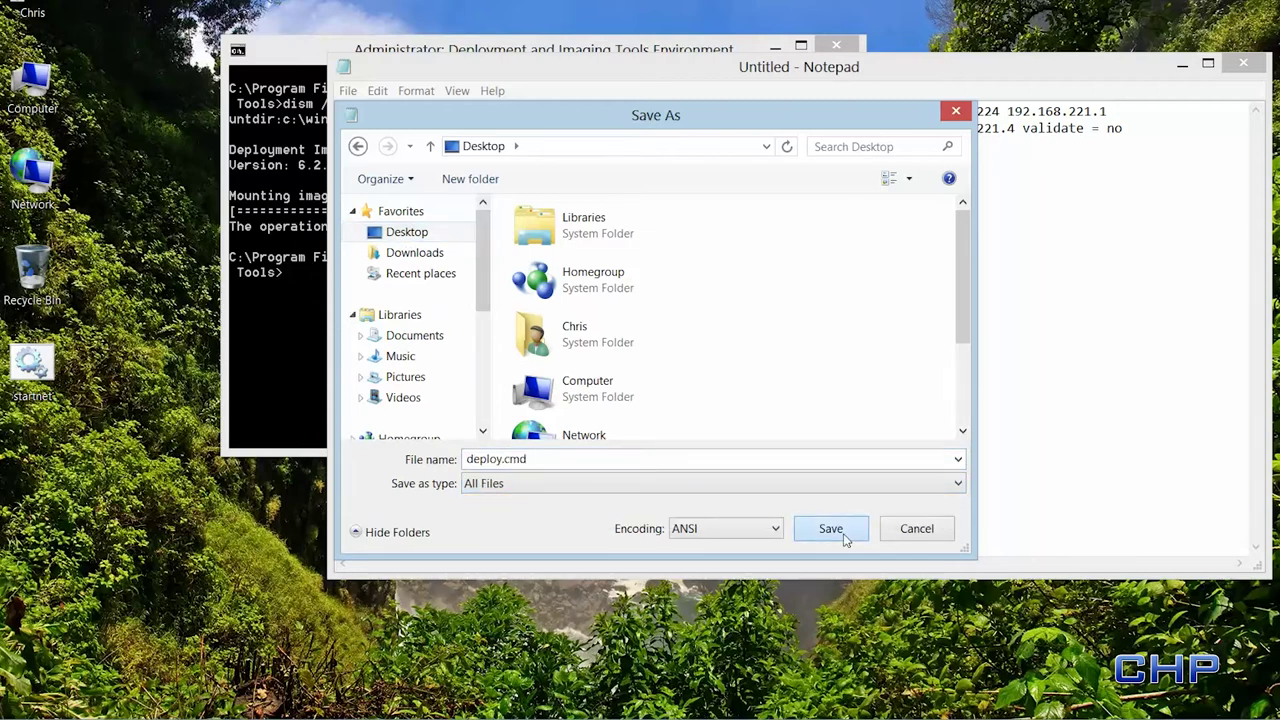
left_click(832, 530)
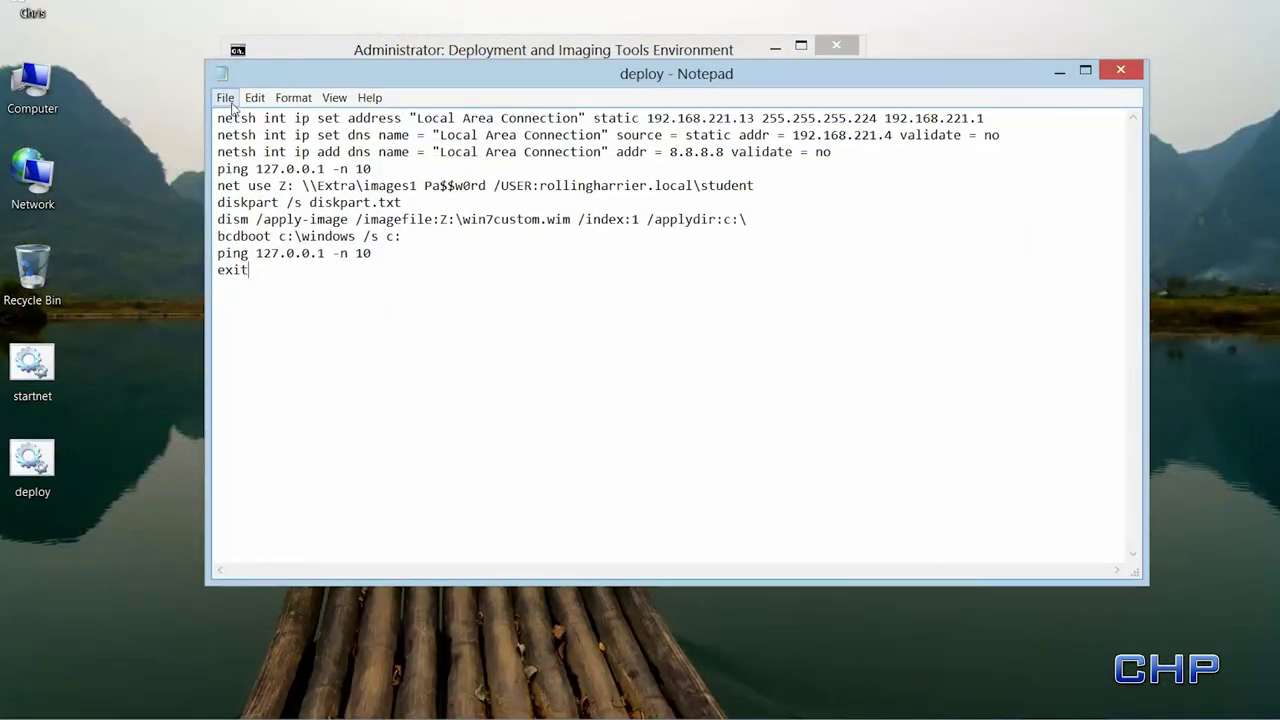
left_click(228, 100)
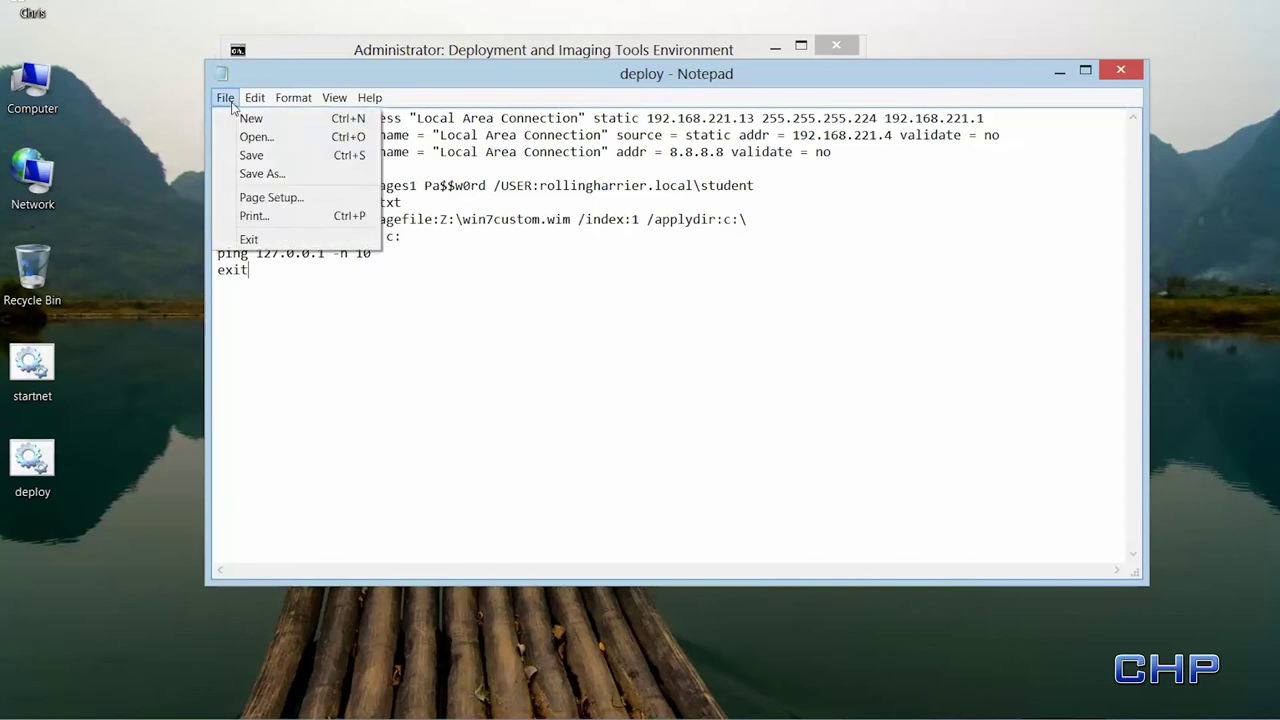
left_click(251, 114)
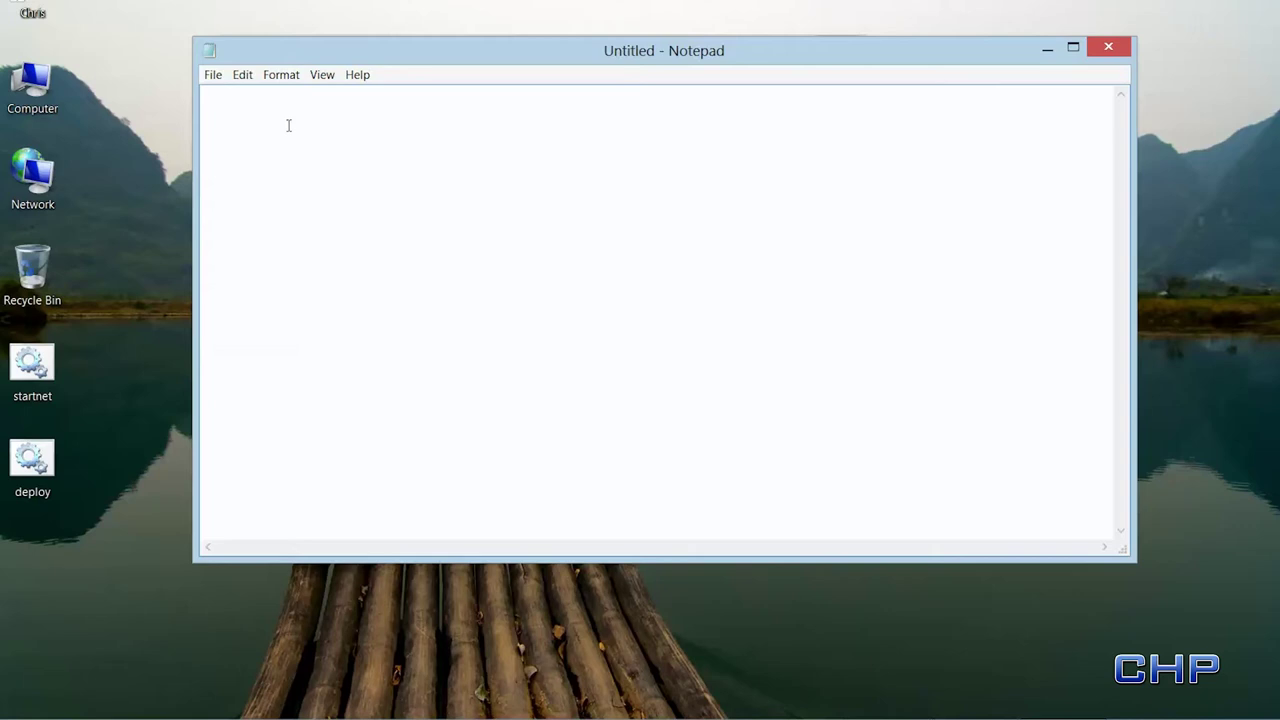
- Type the lines select disk 0, clean, create partition primary and select partition 1
type("select disk 0")
key("Return")
type("clean")
key("Return")
type("creat")
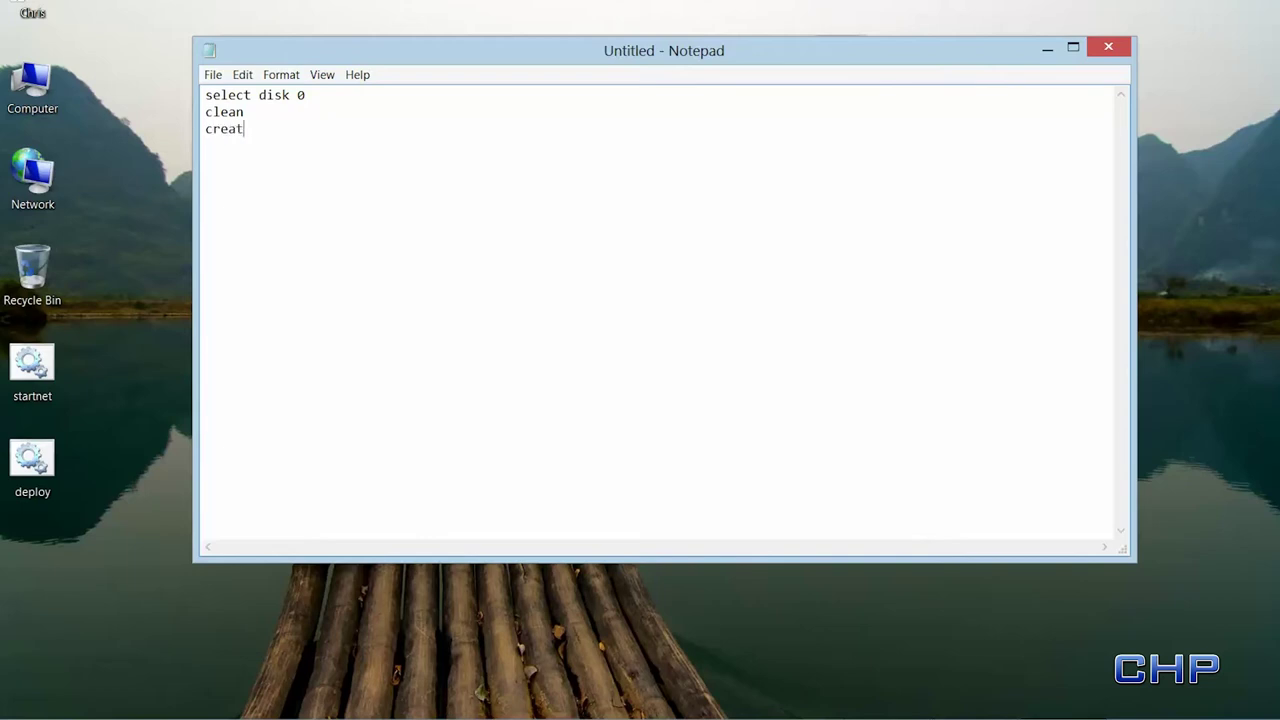
type("e partition primary")
key("Return")
type("select par")
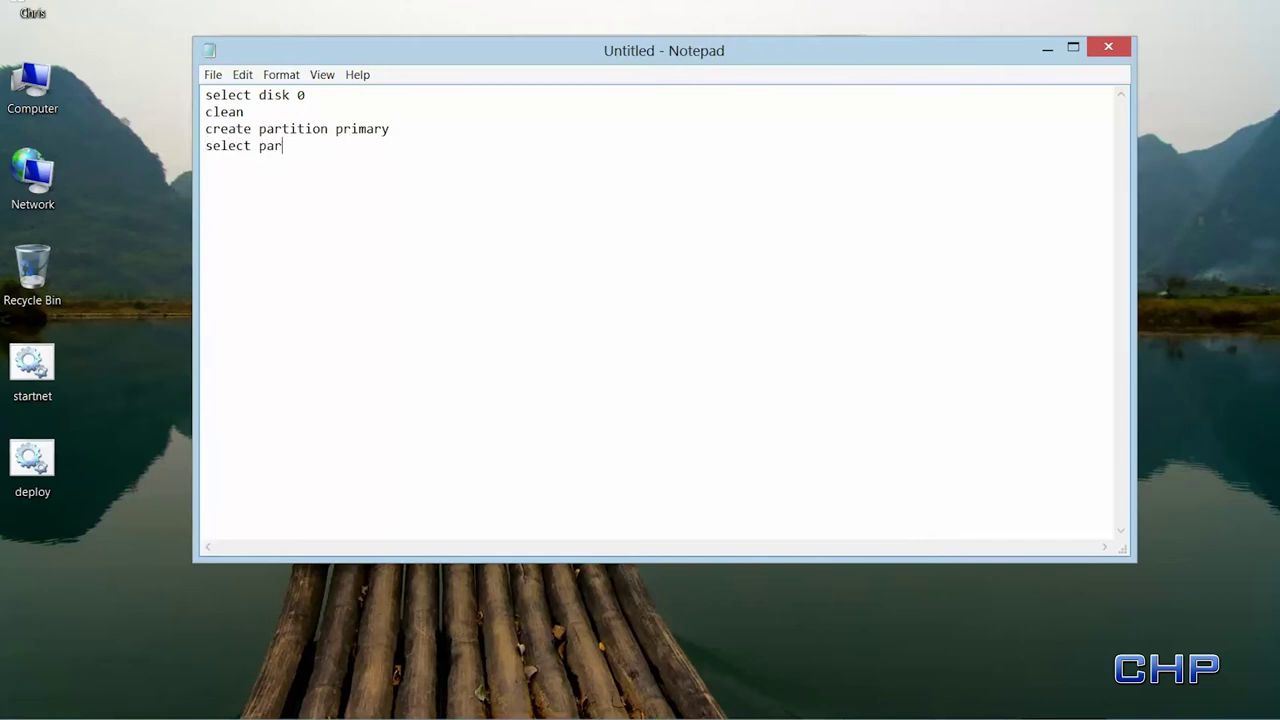
type("tition 1")
key("Return")
- Add the lines active, assign letter="c" and format fs=ntfs label="OS" quick
type("active")
key("Return")
type("assign letter=\"")
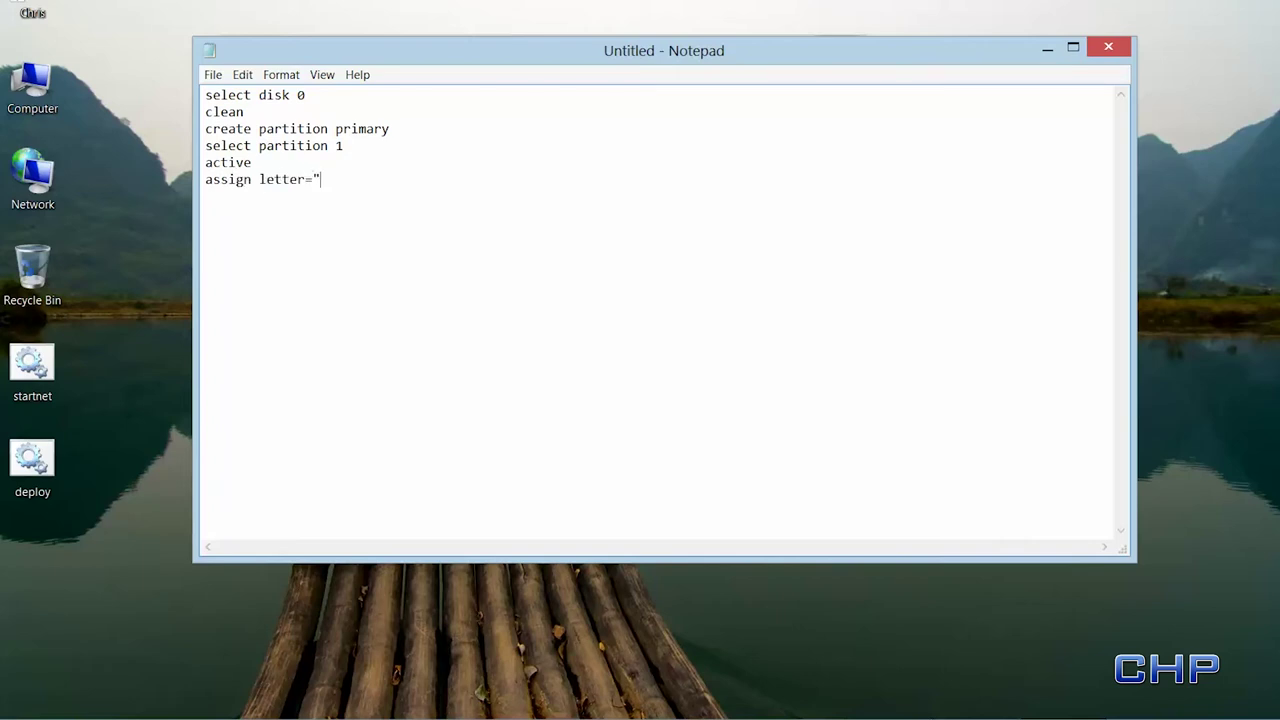
type("c\"")
key("Return")
type("format fs=ntfs label=")
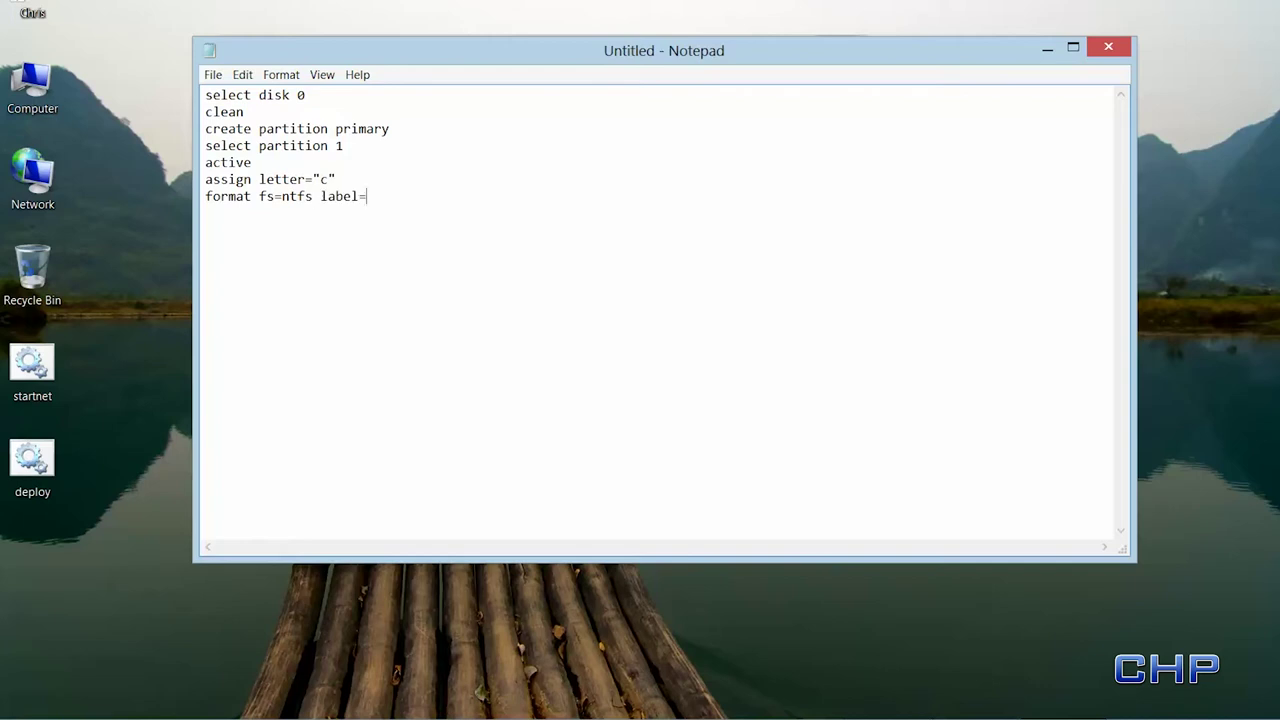
type("\"OS")
type("\"")
type(" qu8i")
key("BackSpace")
key("BackSpace")
type("ick")
- Save the disk commands to the Desktop under the file name diskpart.txt
left_click(213, 74)
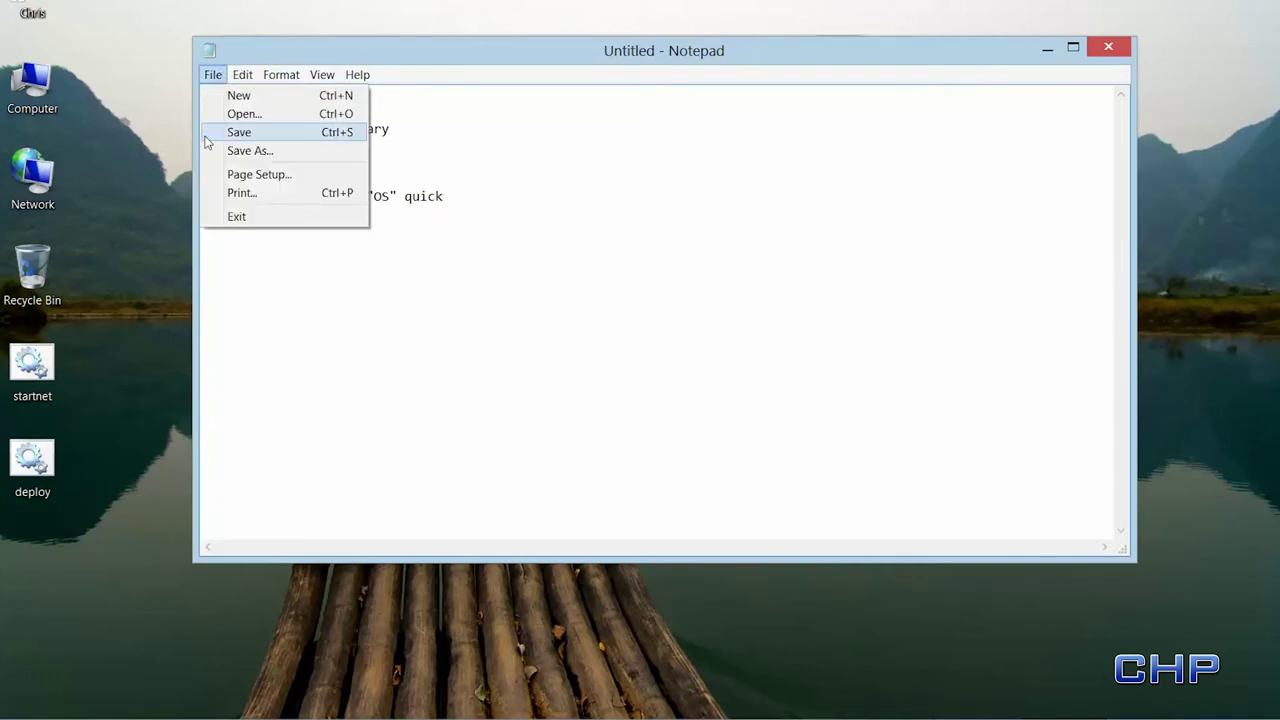
left_click(222, 152)
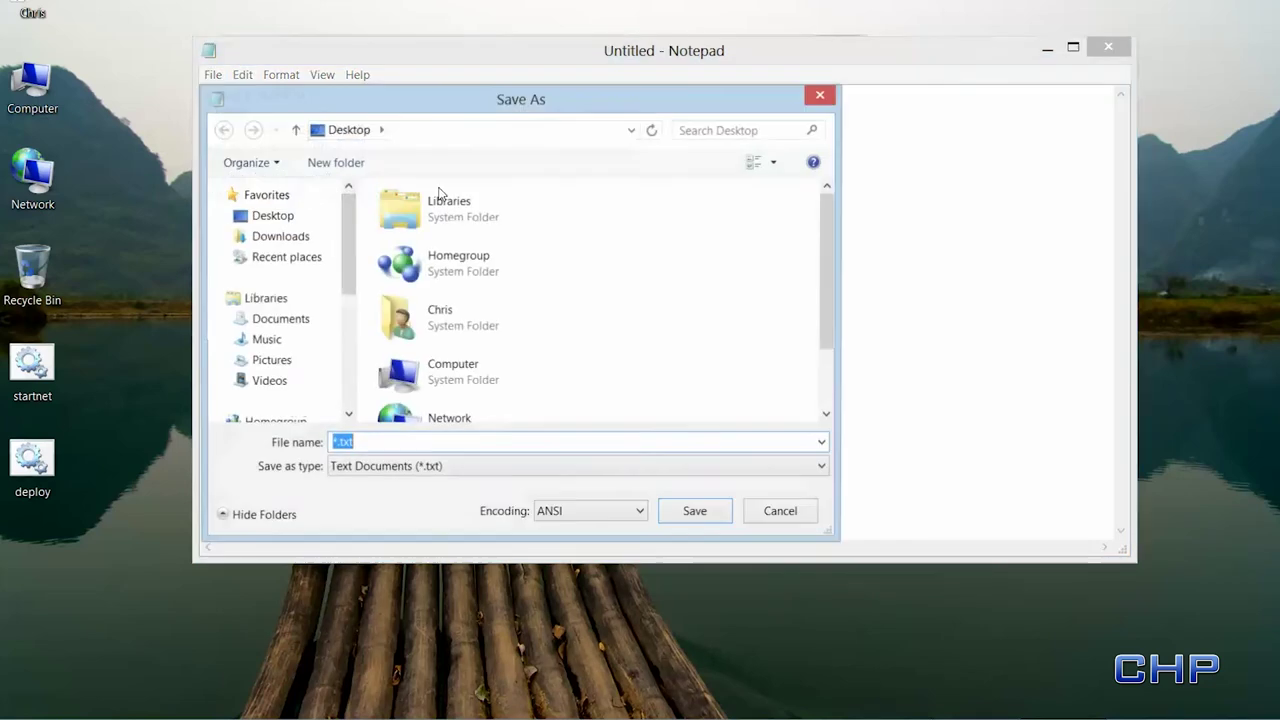
left_click_drag(449, 98, 868, 106)
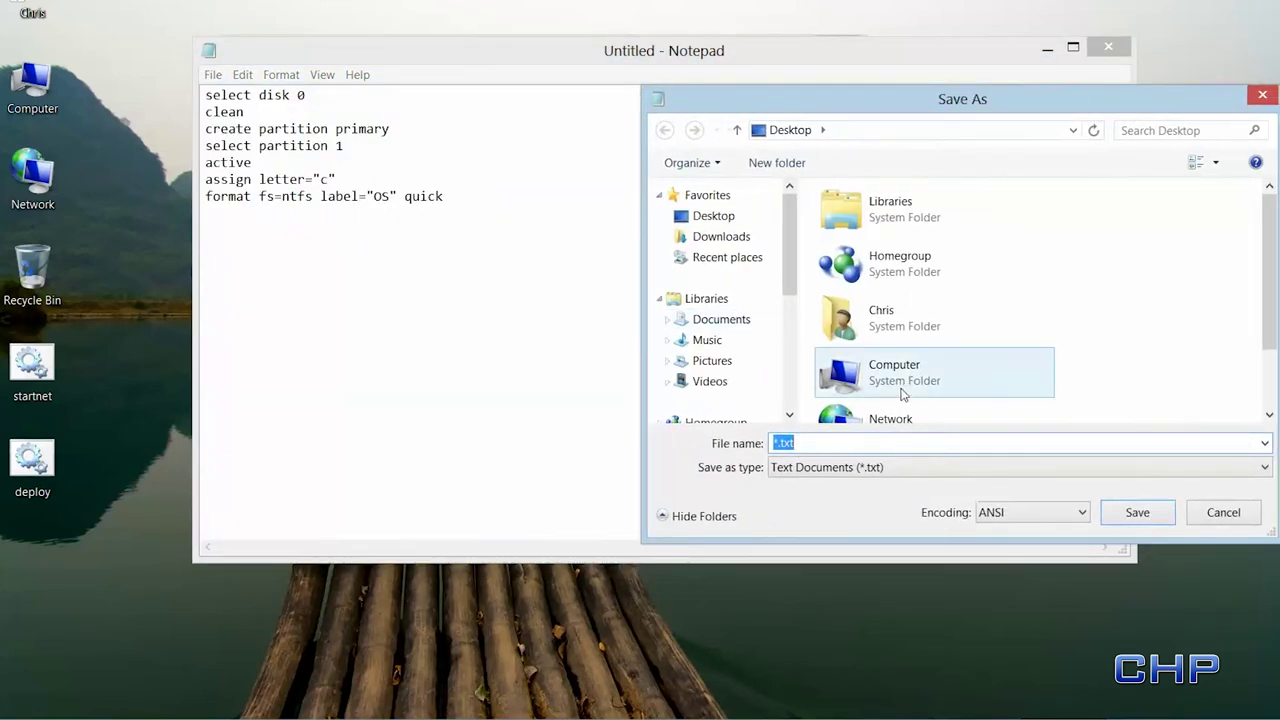
left_click(774, 443)
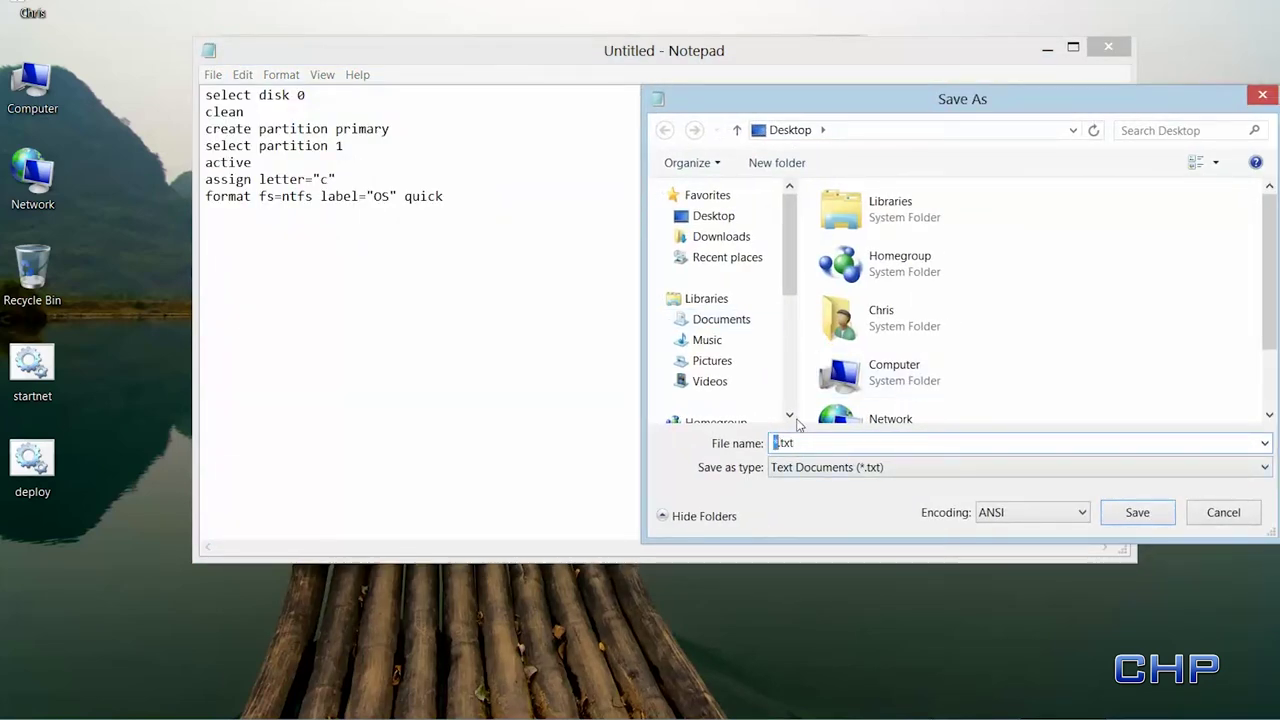
key("Delete")
type("diskpart")
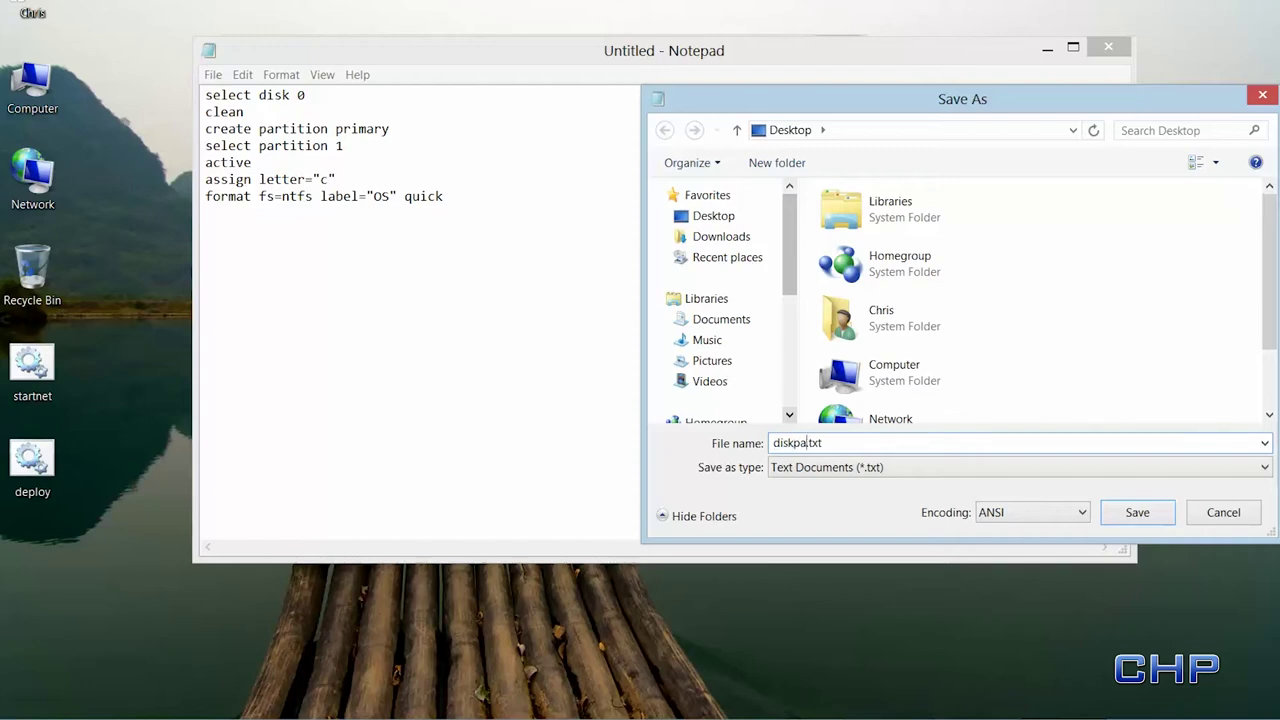
left_click(1155, 514)
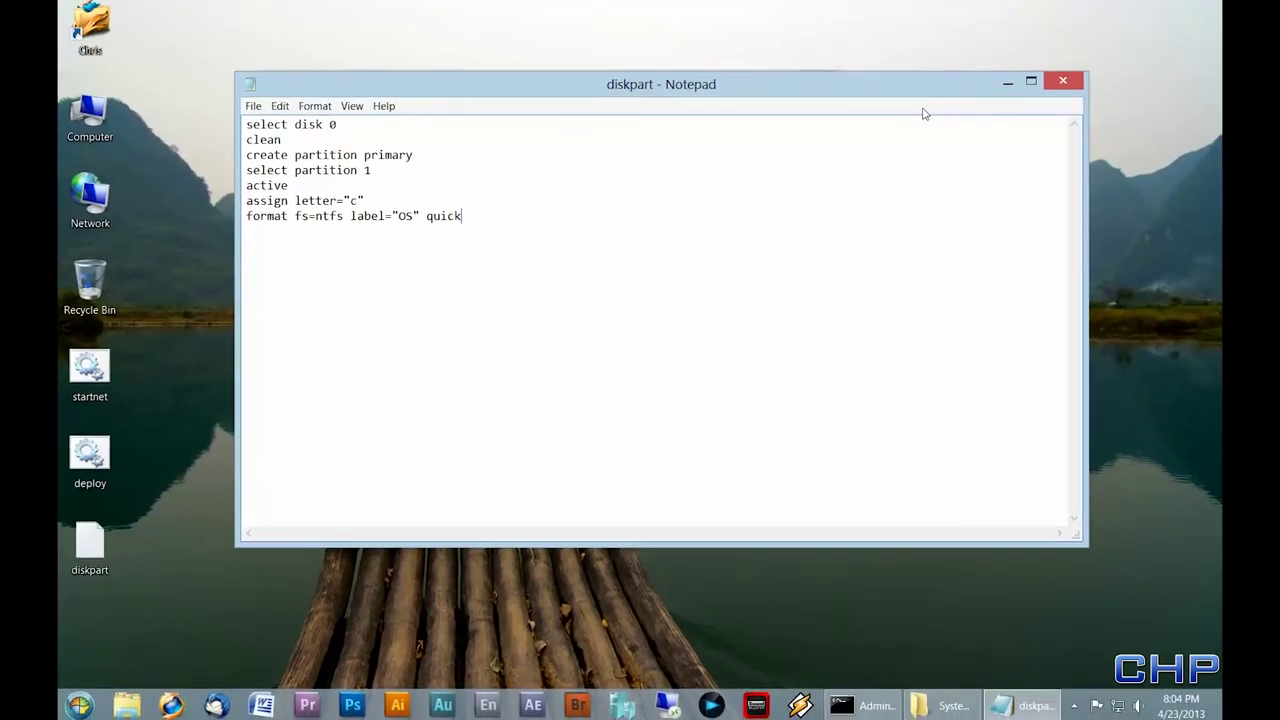
- Close the diskpart document and browse to C:\winpe\mount\Windows\System32 in Explorer
left_click(1064, 86)
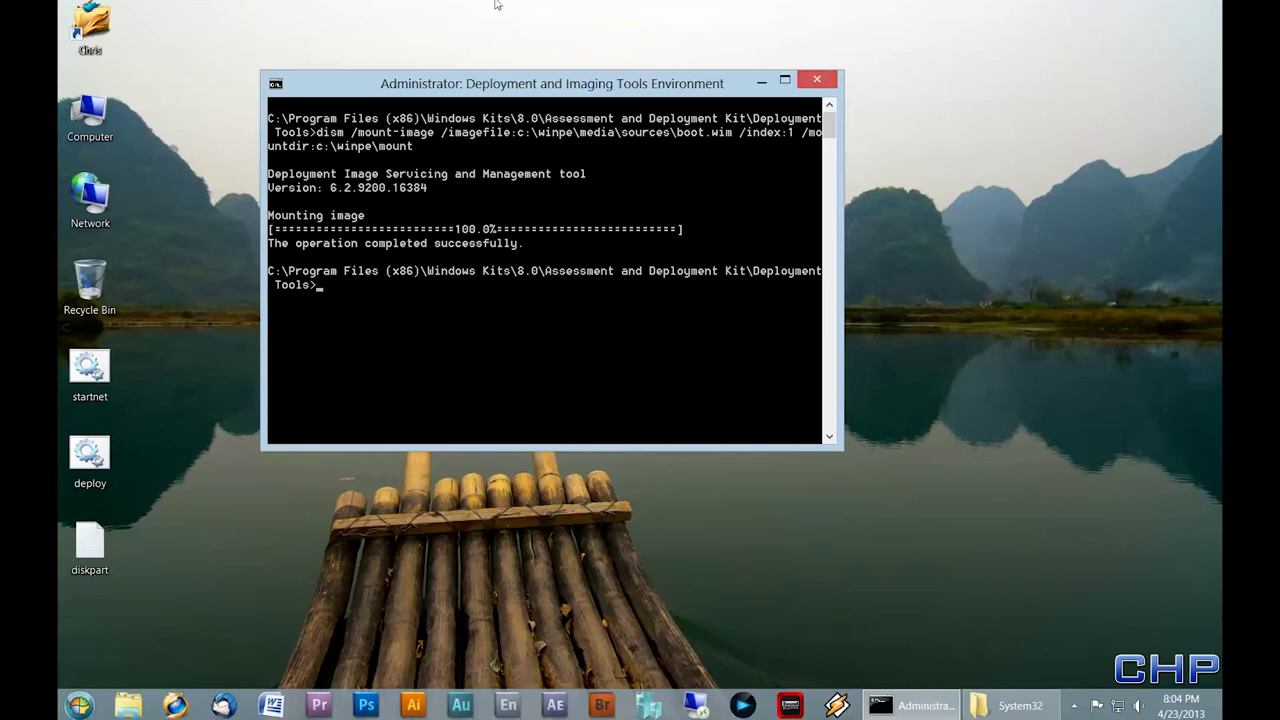
left_click_drag(507, 88, 664, 68)
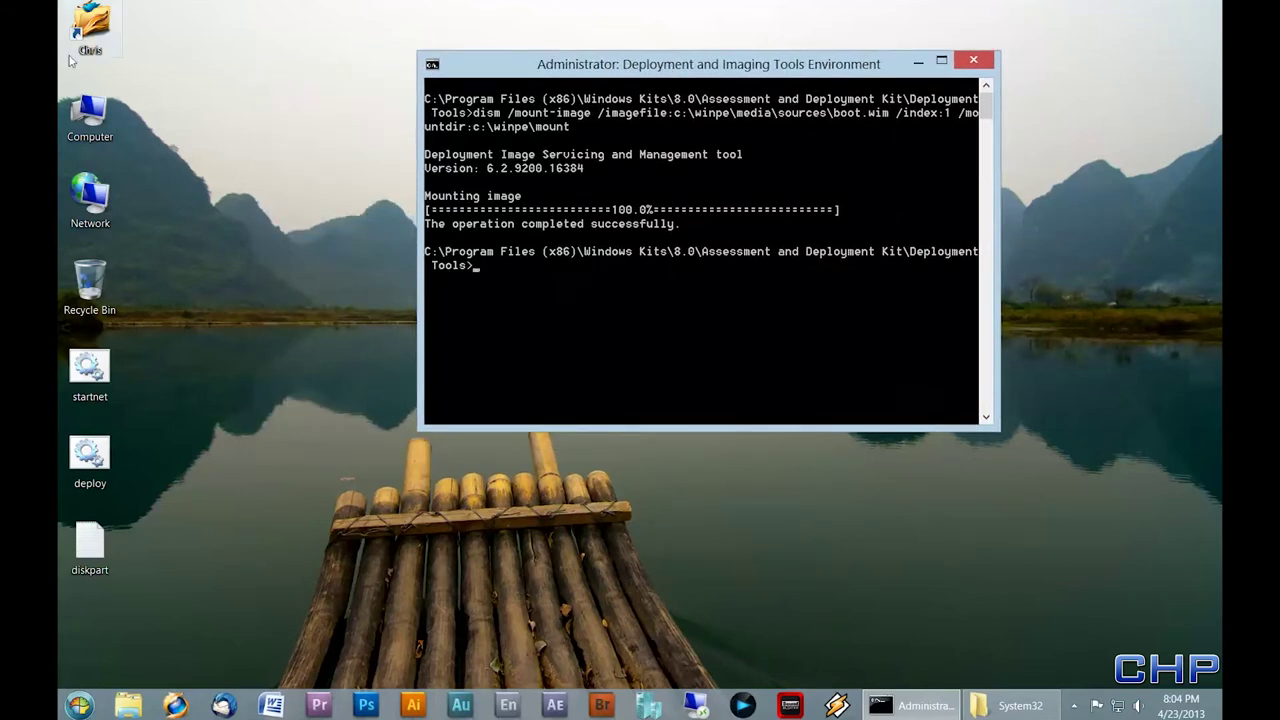
double_click(88, 118)
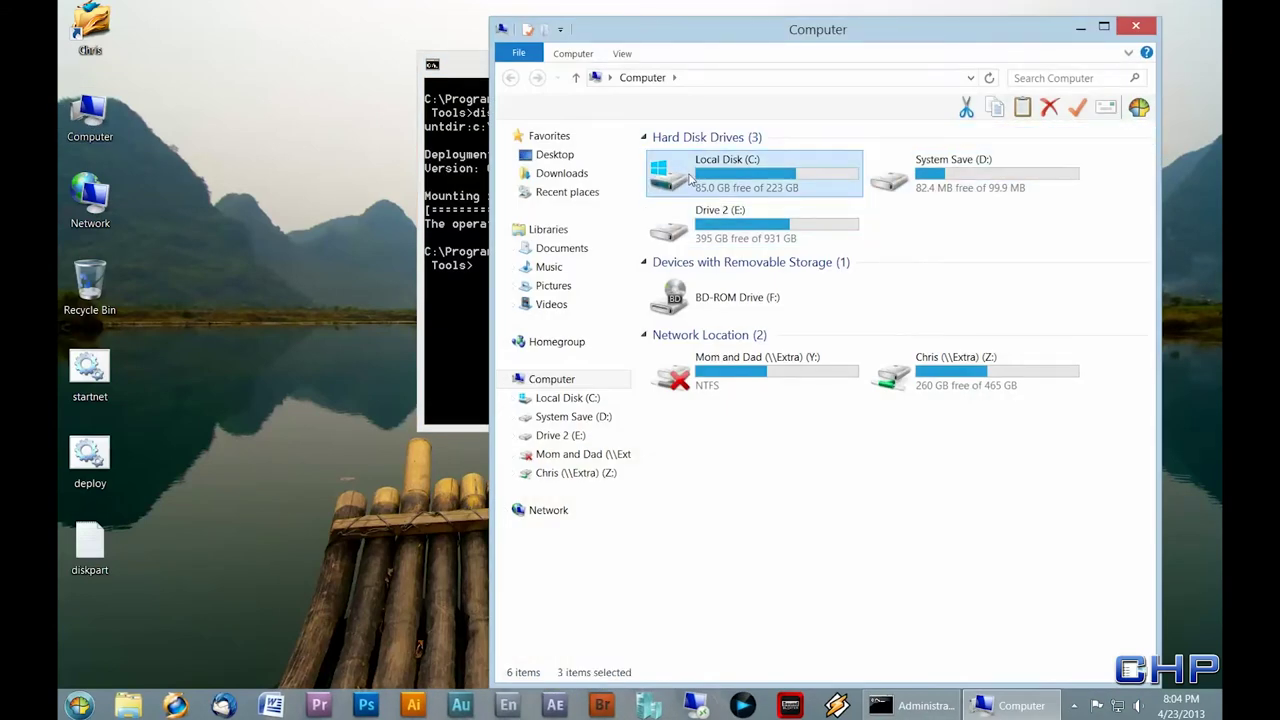
double_click(689, 178)
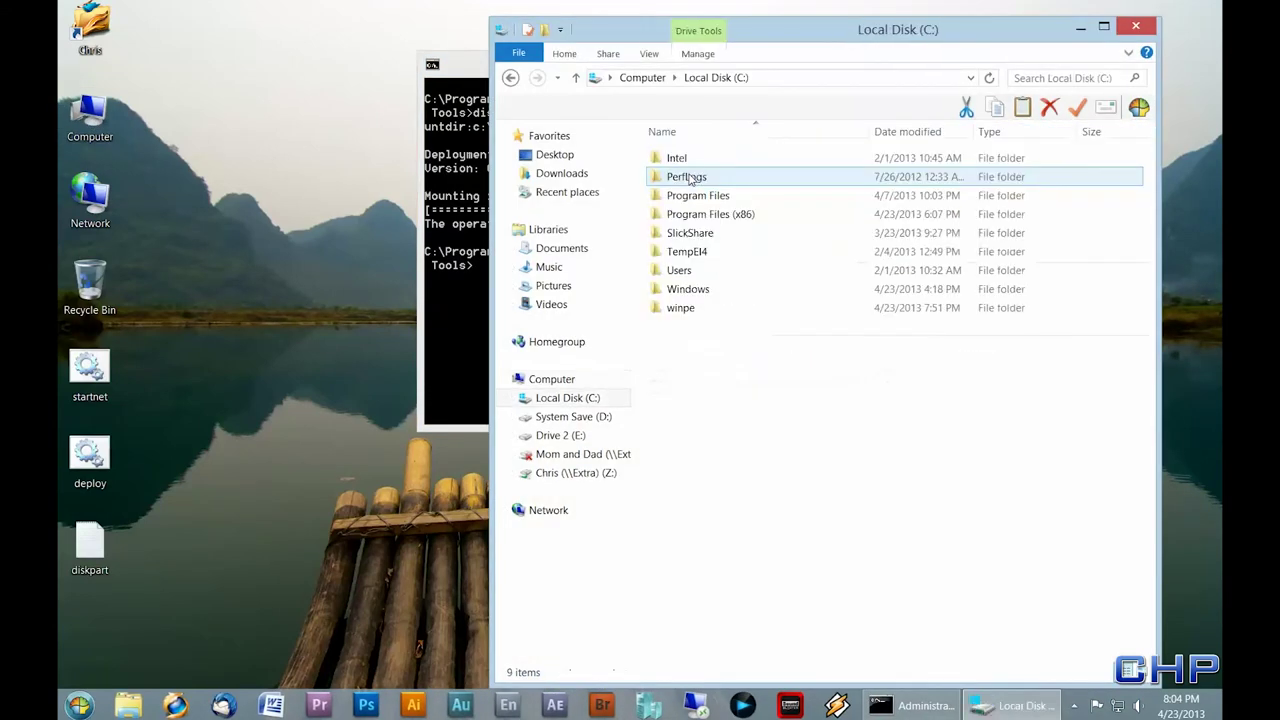
double_click(683, 308)
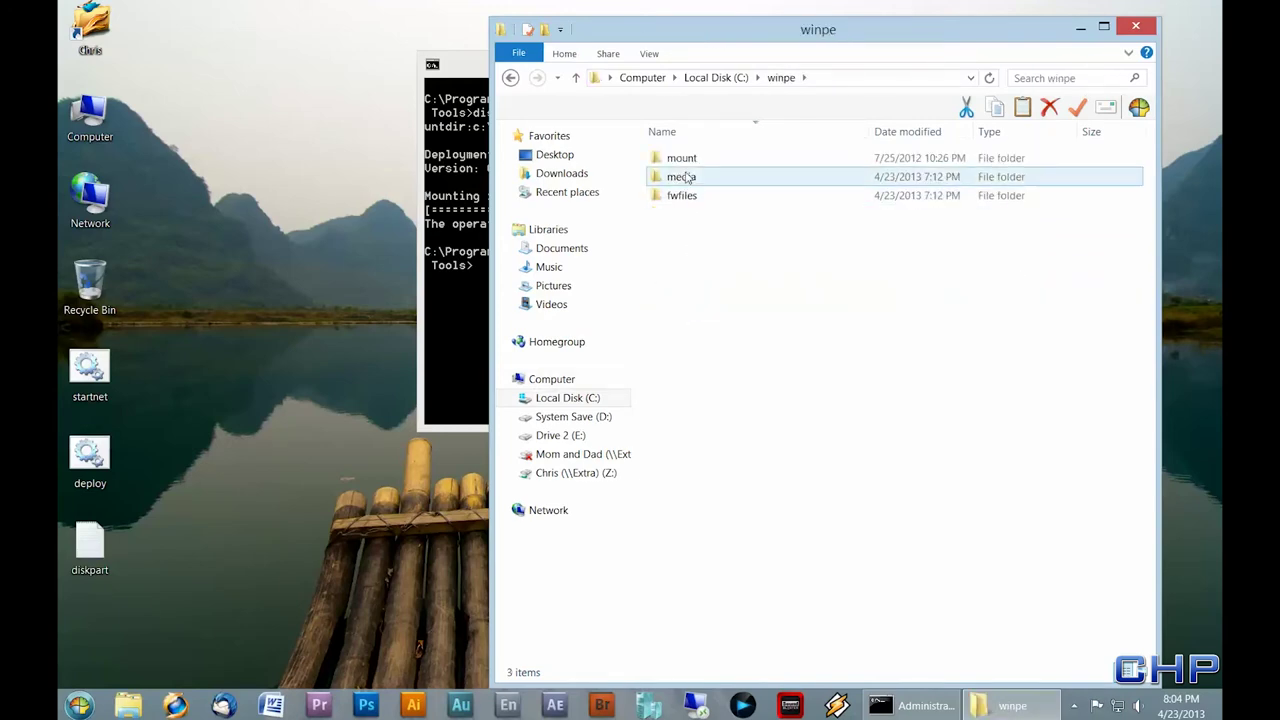
double_click(681, 158)
double_click(675, 214)
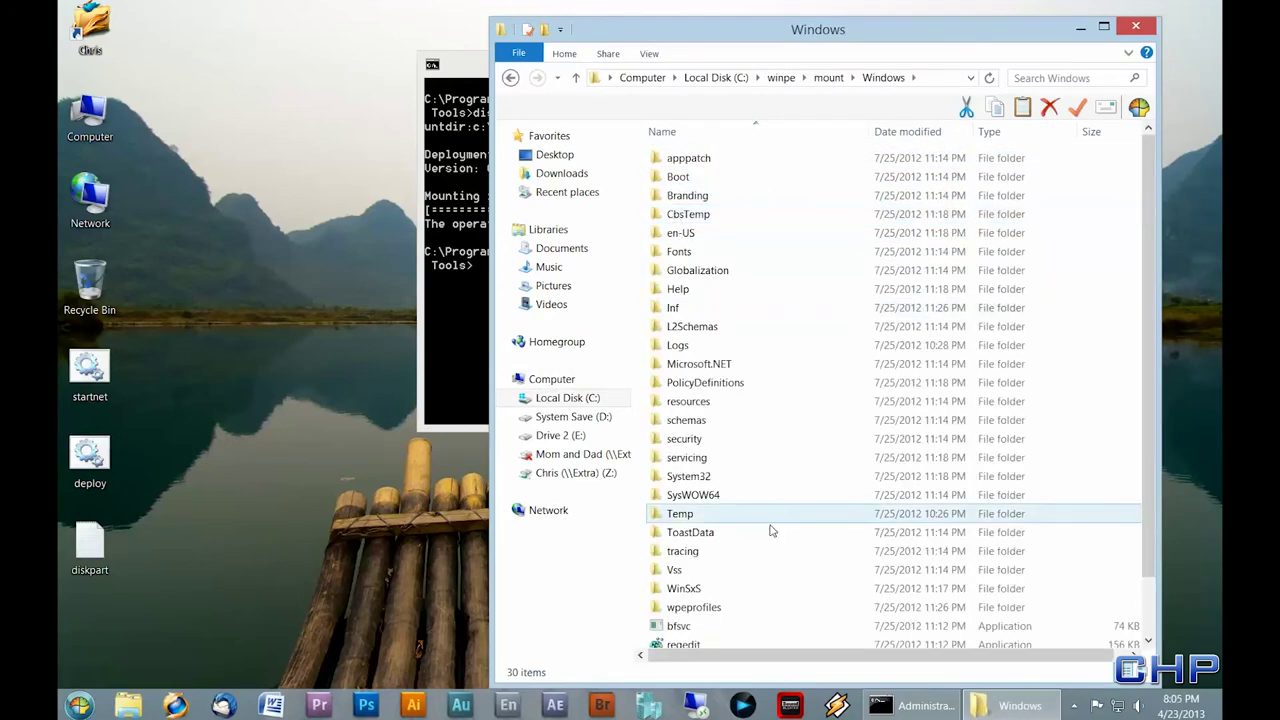
scroll(700, 560, "down", 1)
double_click(700, 420)
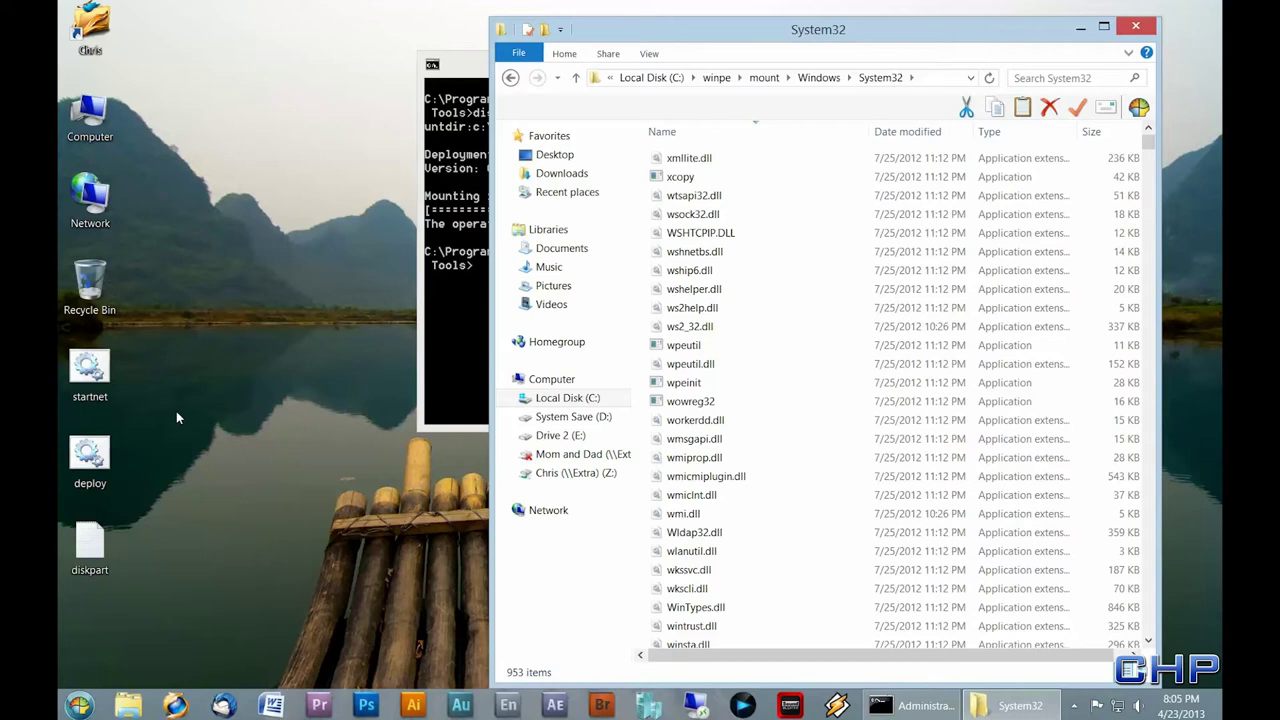
- Move deploy, diskpart and startnet from the desktop into System32, replacing the existing startnet.cmd
left_click_drag(176, 411, 85, 578)
left_click_drag(98, 468, 792, 502)
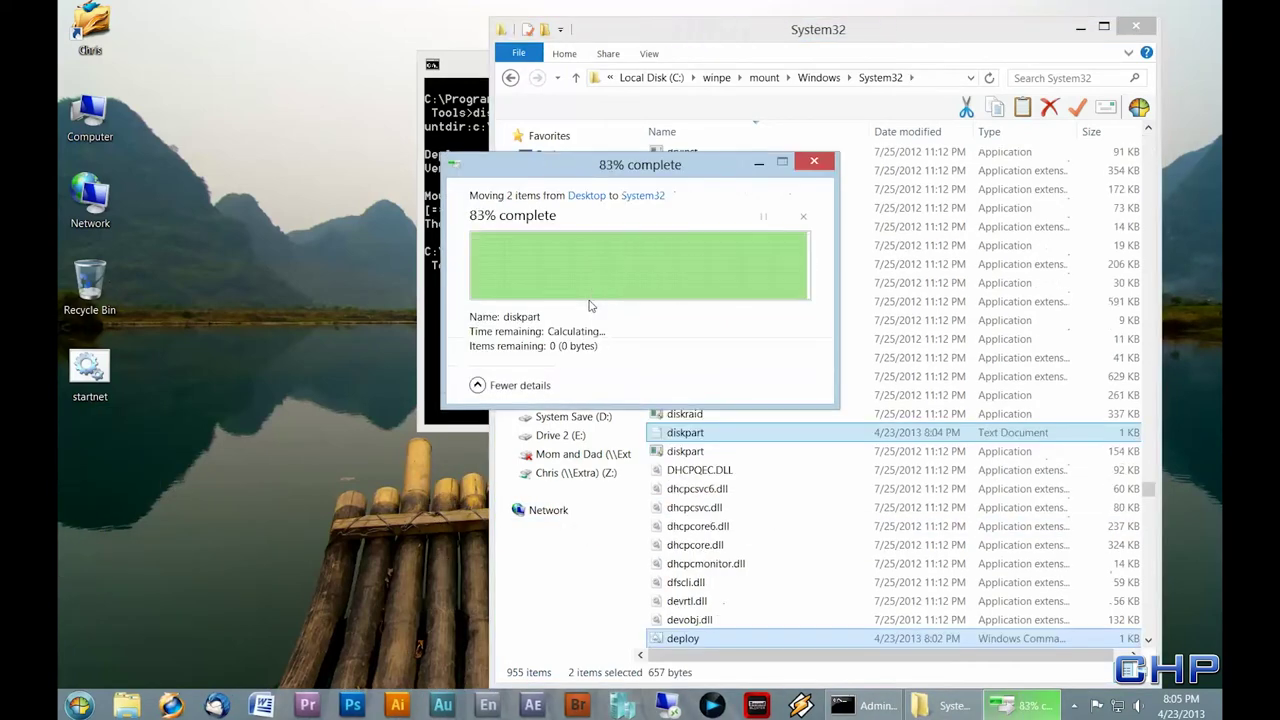
left_click_drag(88, 372, 755, 590)
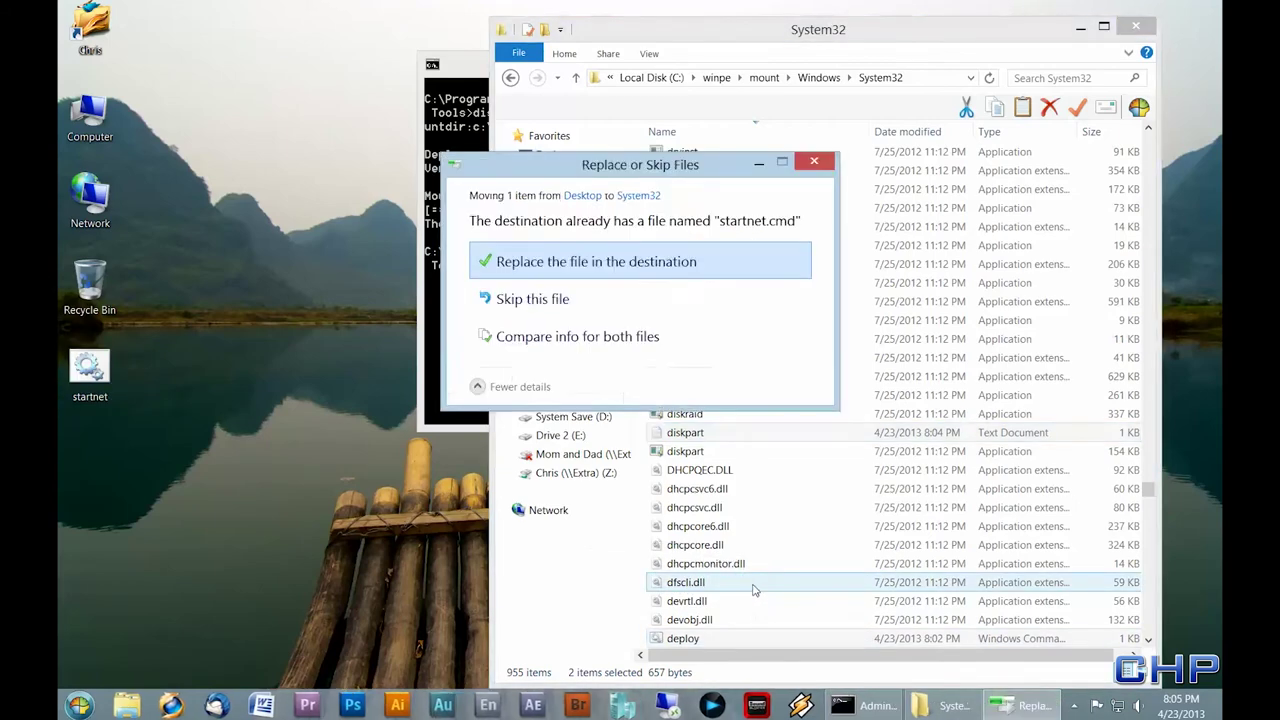
left_click(573, 262)
left_click(580, 270)
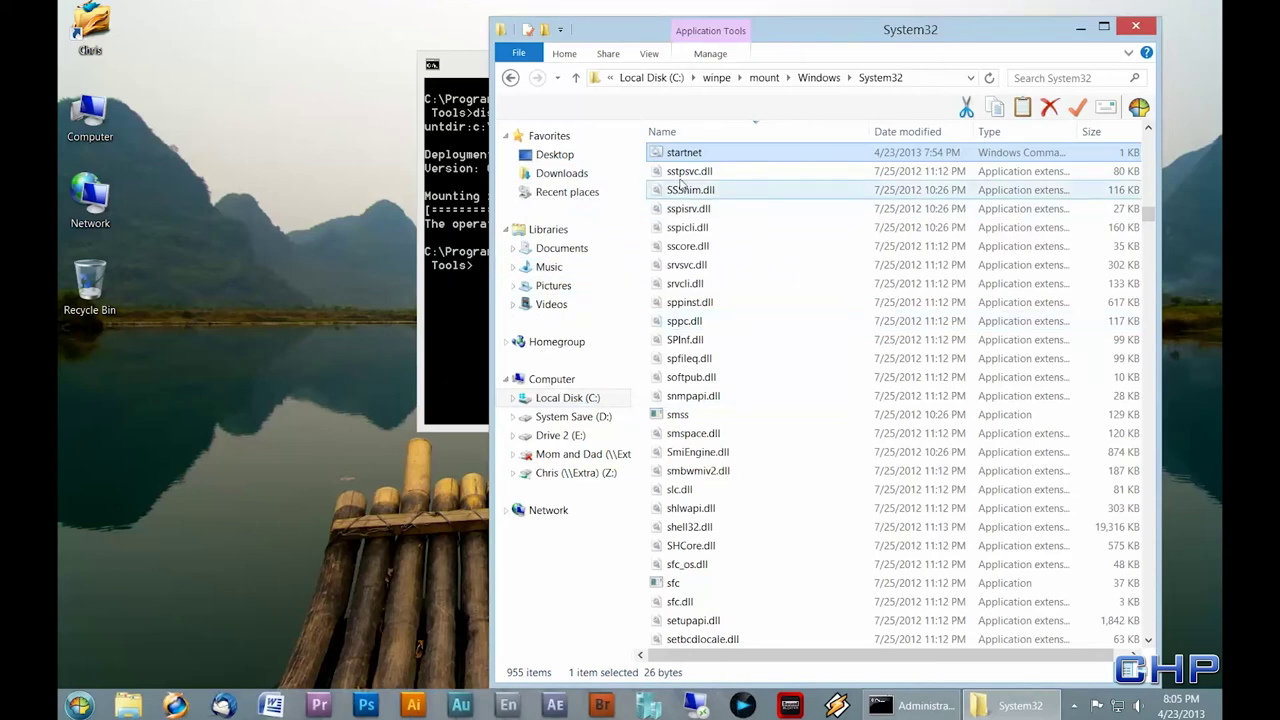
left_click(1150, 30)
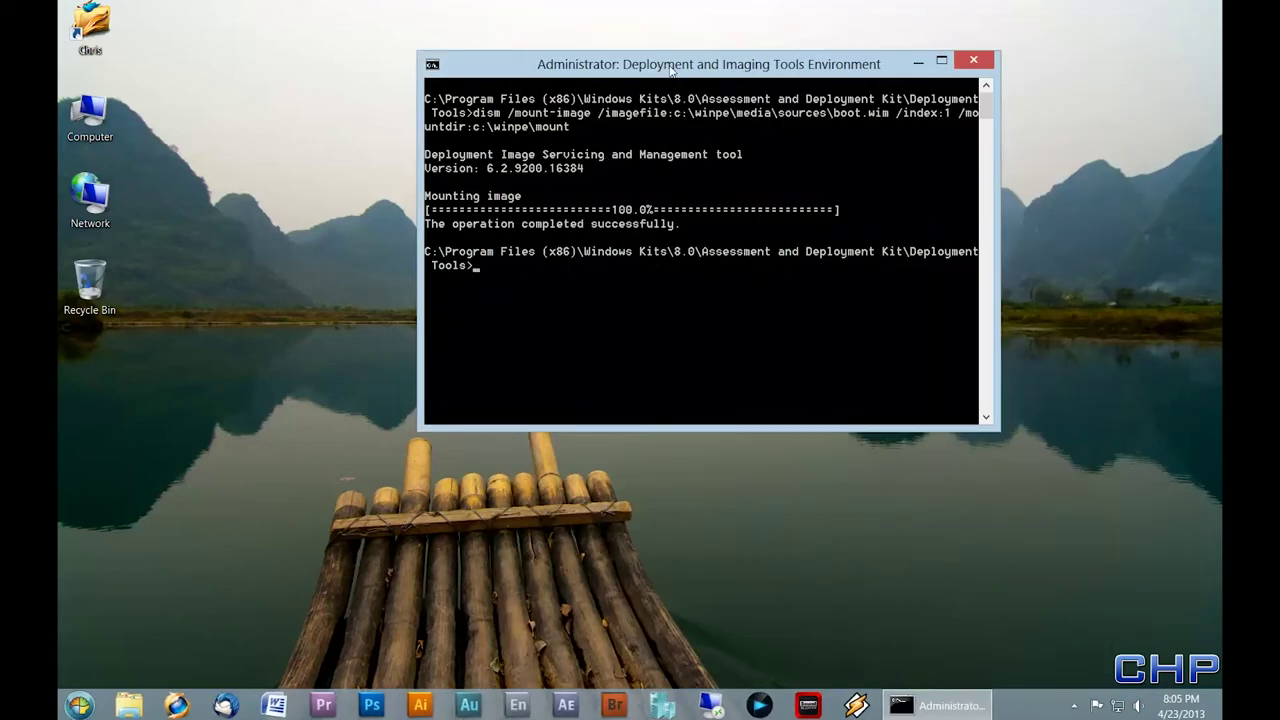
- Run dism /unmount-image /mountdir:c:\winpe\mount /commit to commit and unmount the image
left_click_drag(663, 72, 542, 87)
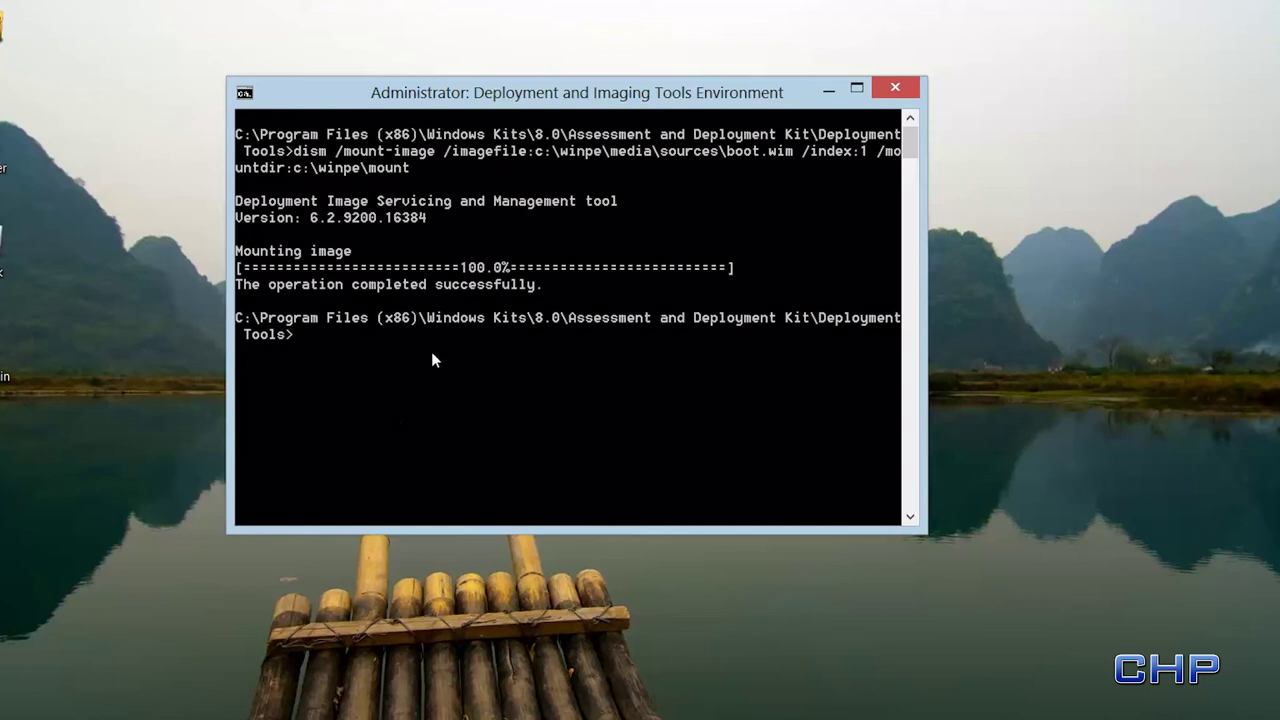
type("dism /")
type("unmounbt")
type("image ")
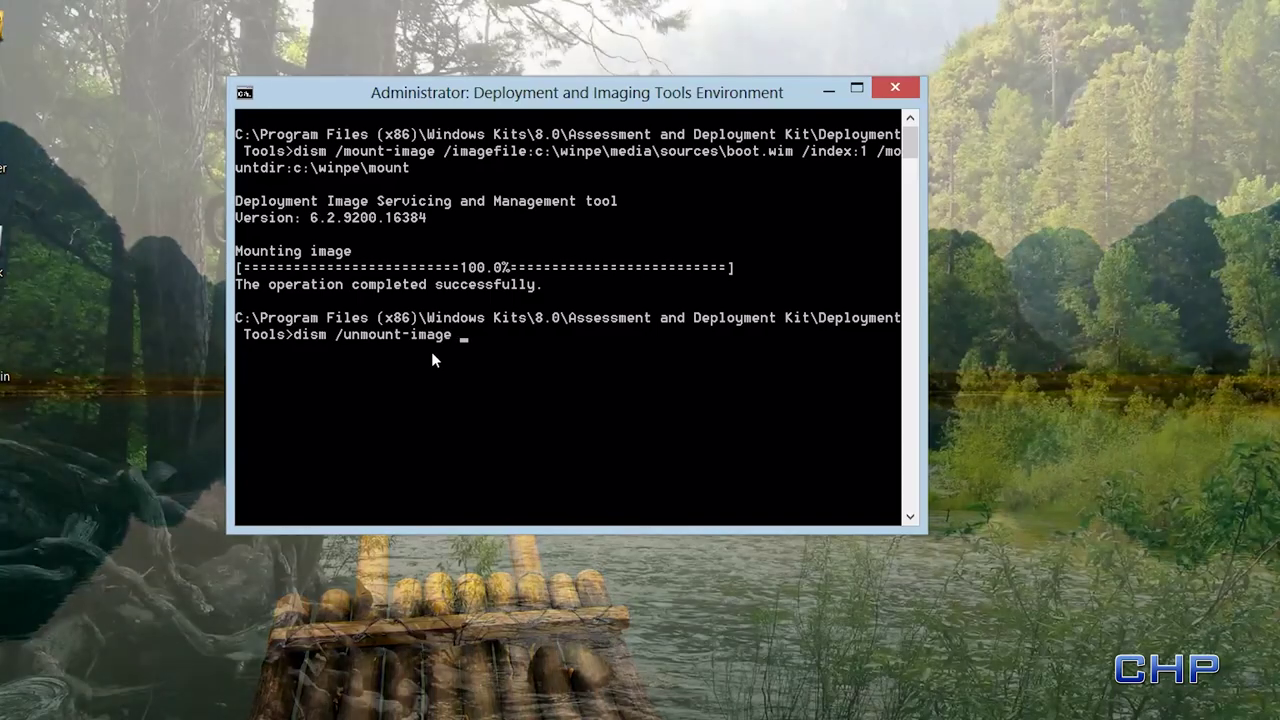
type("/mount")
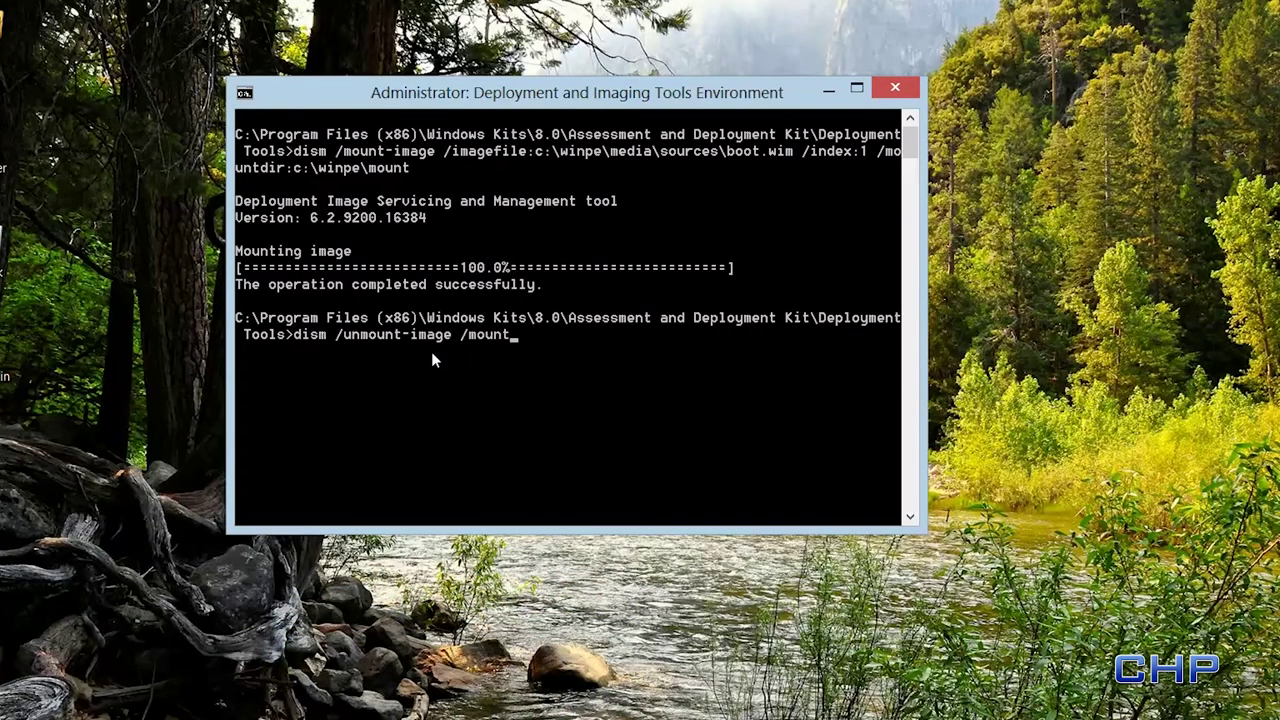
type("dir:c:\\winpe\\mount /")
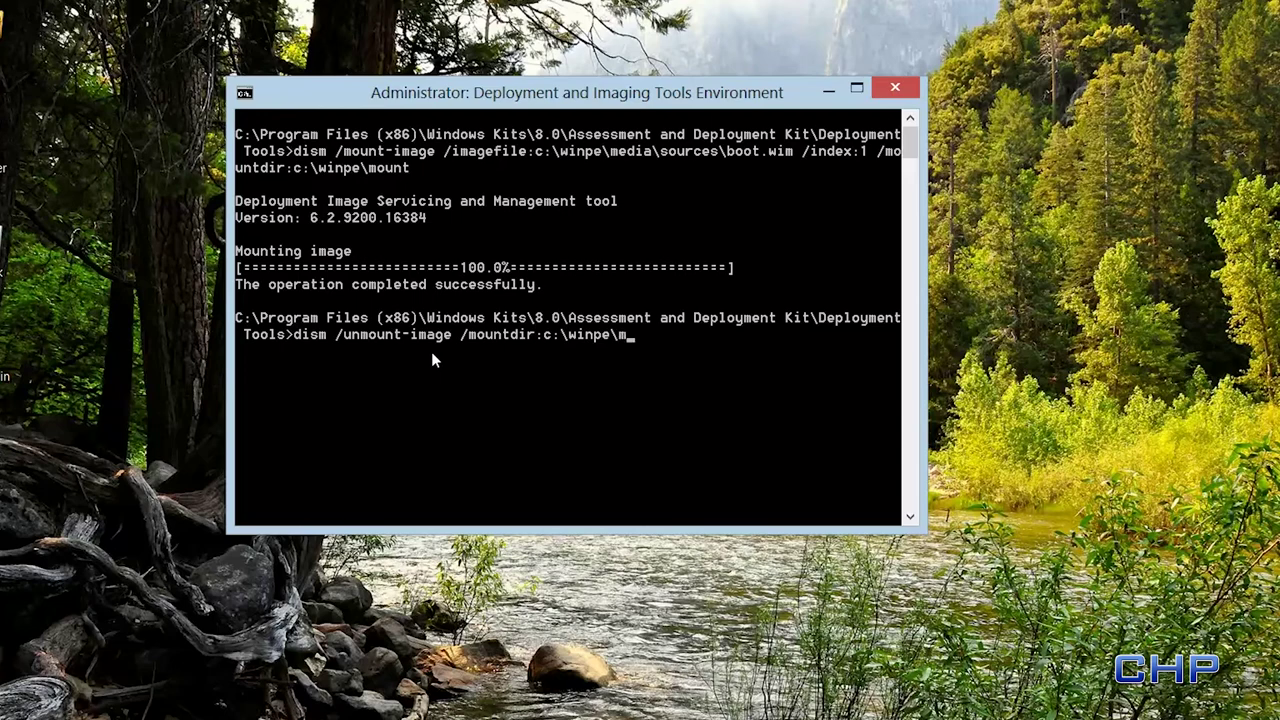
type("commit")
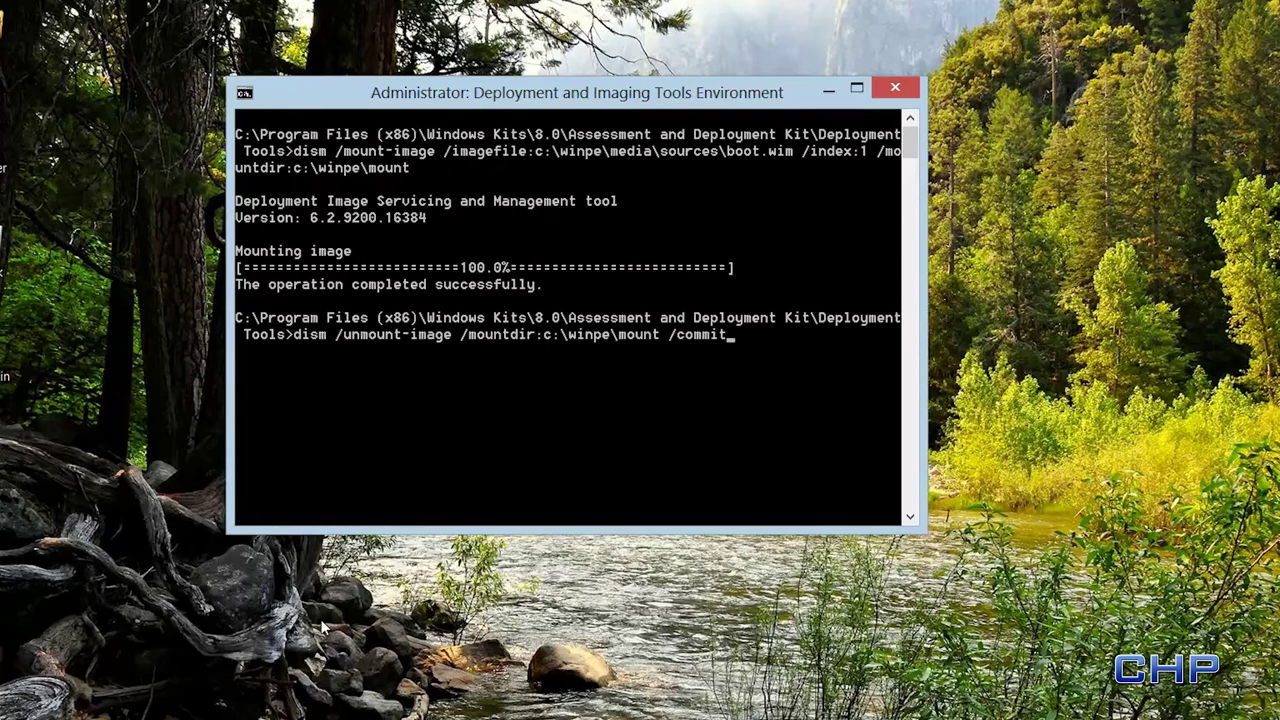
key("Return")
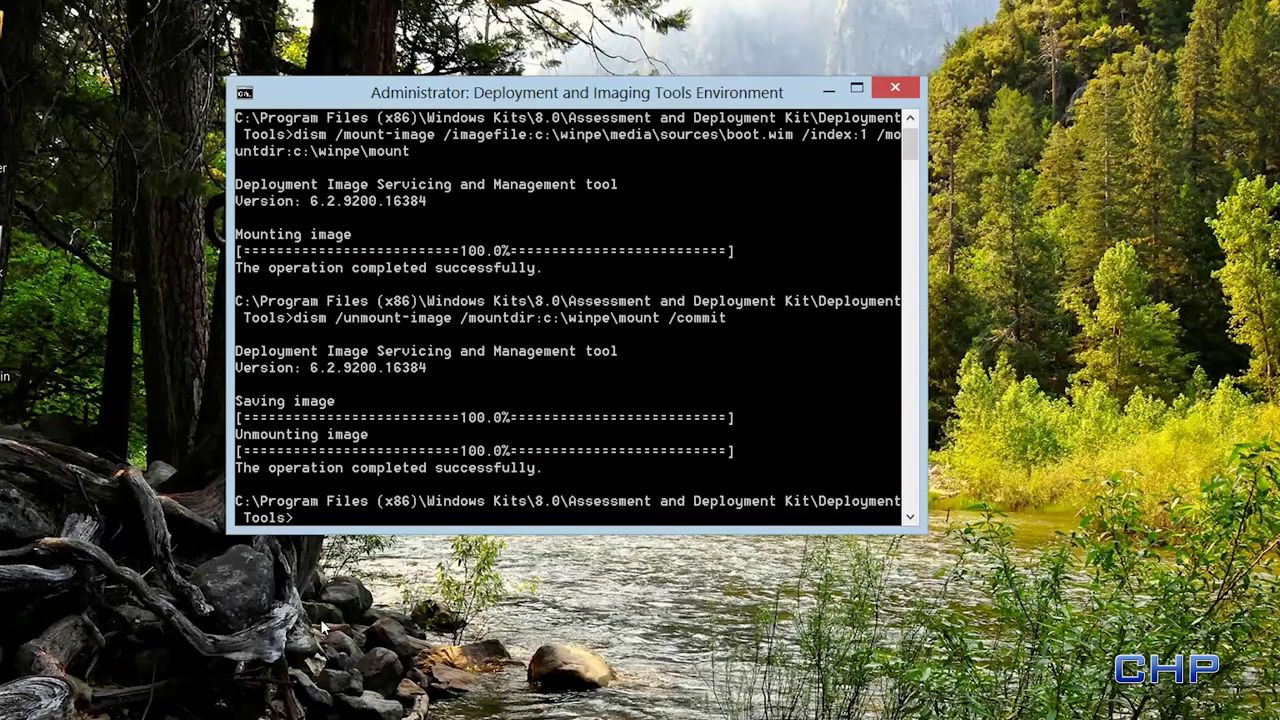
- Run makewinpemedia /iso c:\winpe c:\winpe\PE64Deploy.iso to build the bootable ISO
type("makewinpemedia")
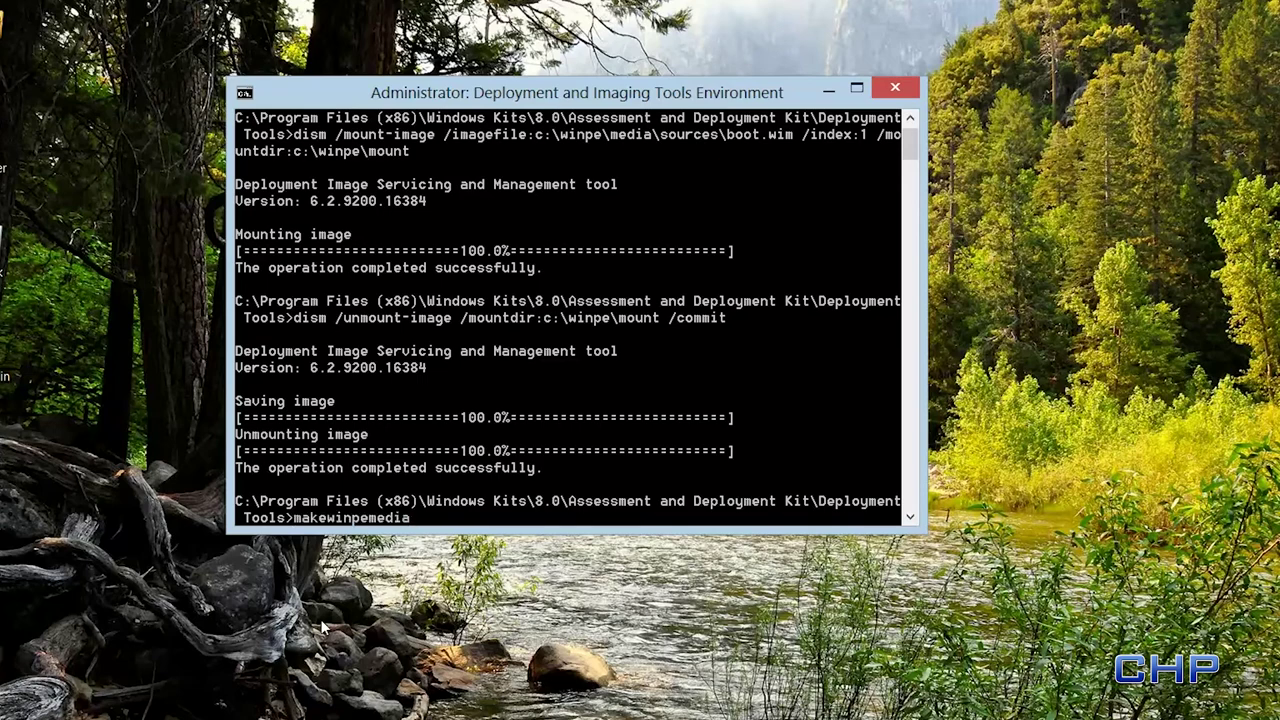
type(" /iso c:\\winpe c:\\win")
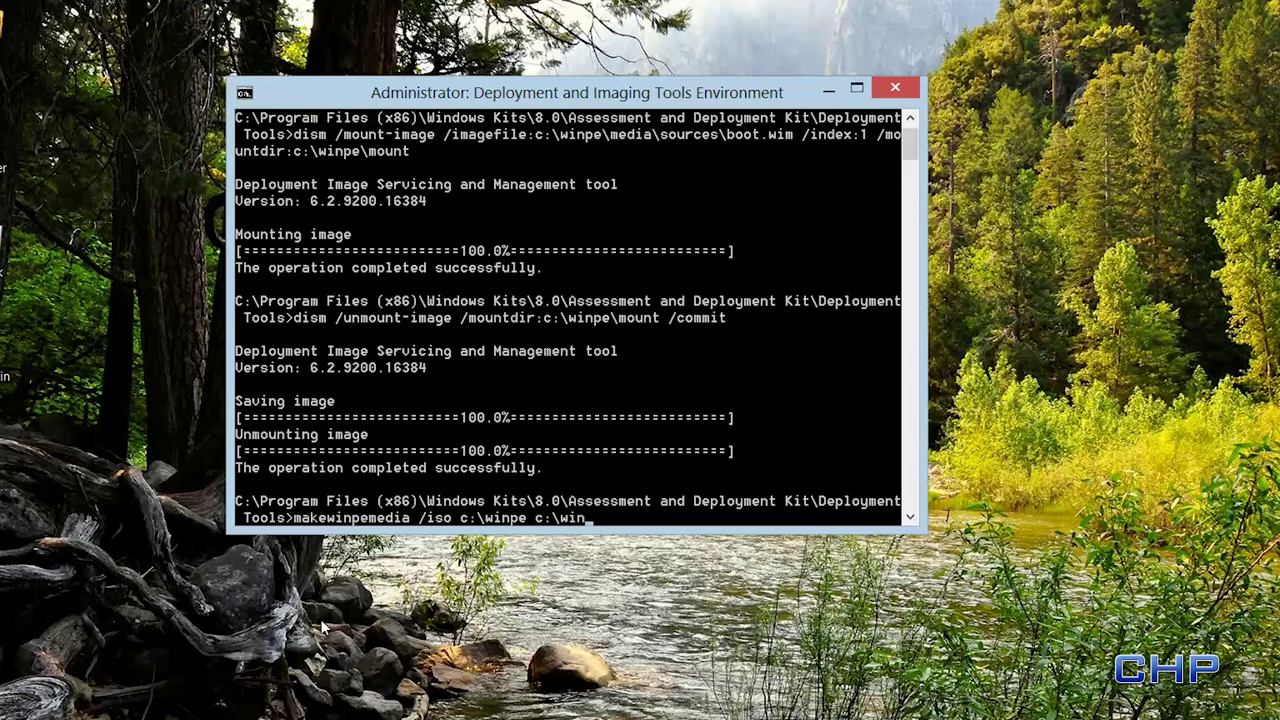
type("pe\\PE64Deploy.iso")
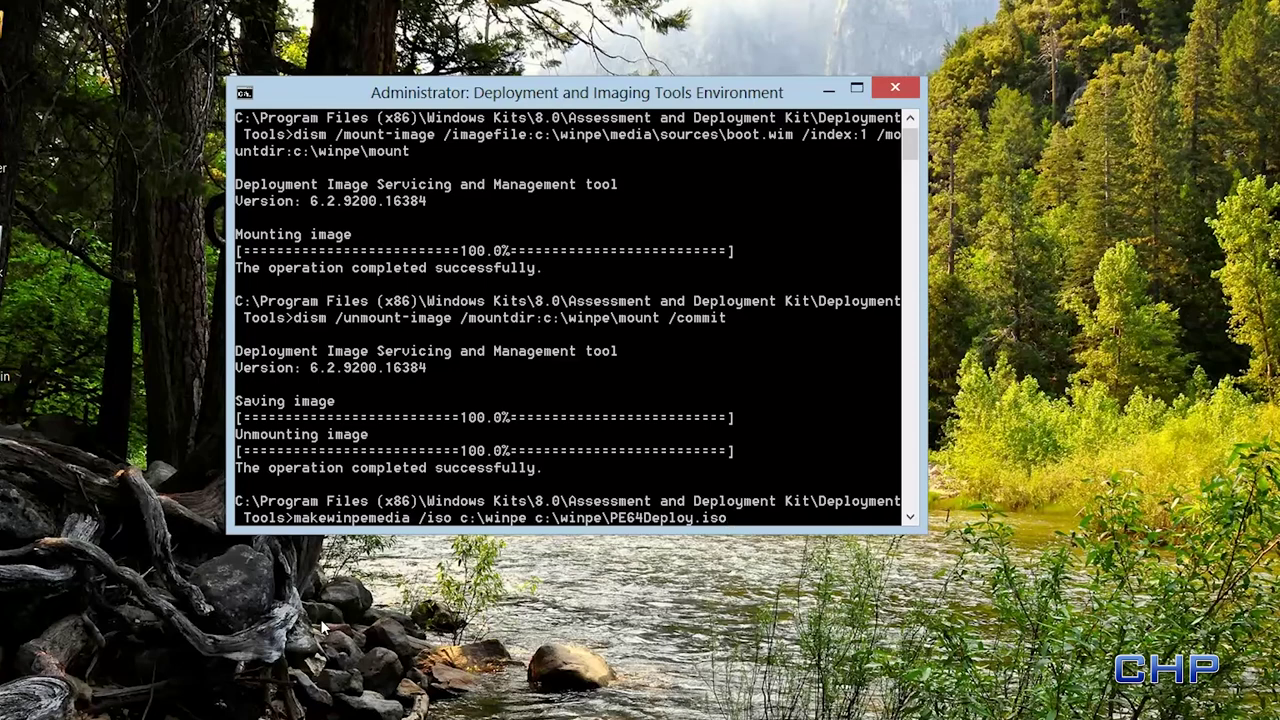
key("Return")
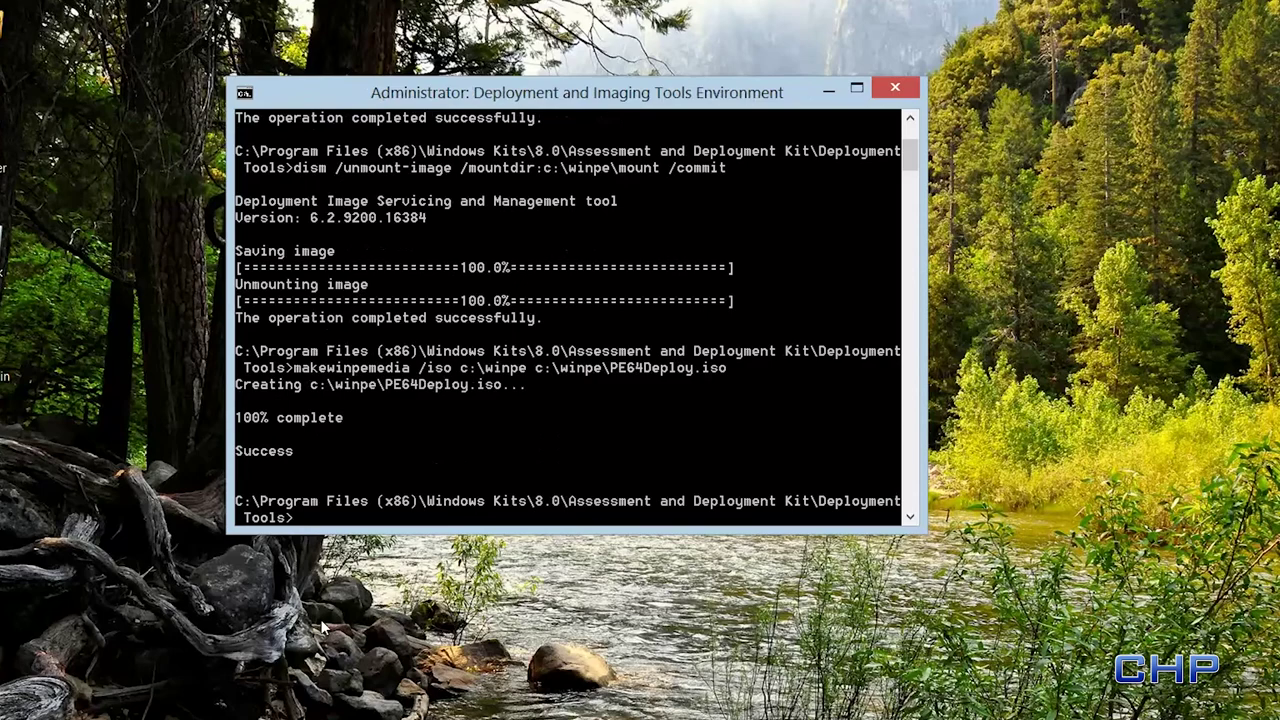
- Exit the command prompt and open the Windows 7 VM's settings at IDE Controller 1
type("exit")
key("Return")
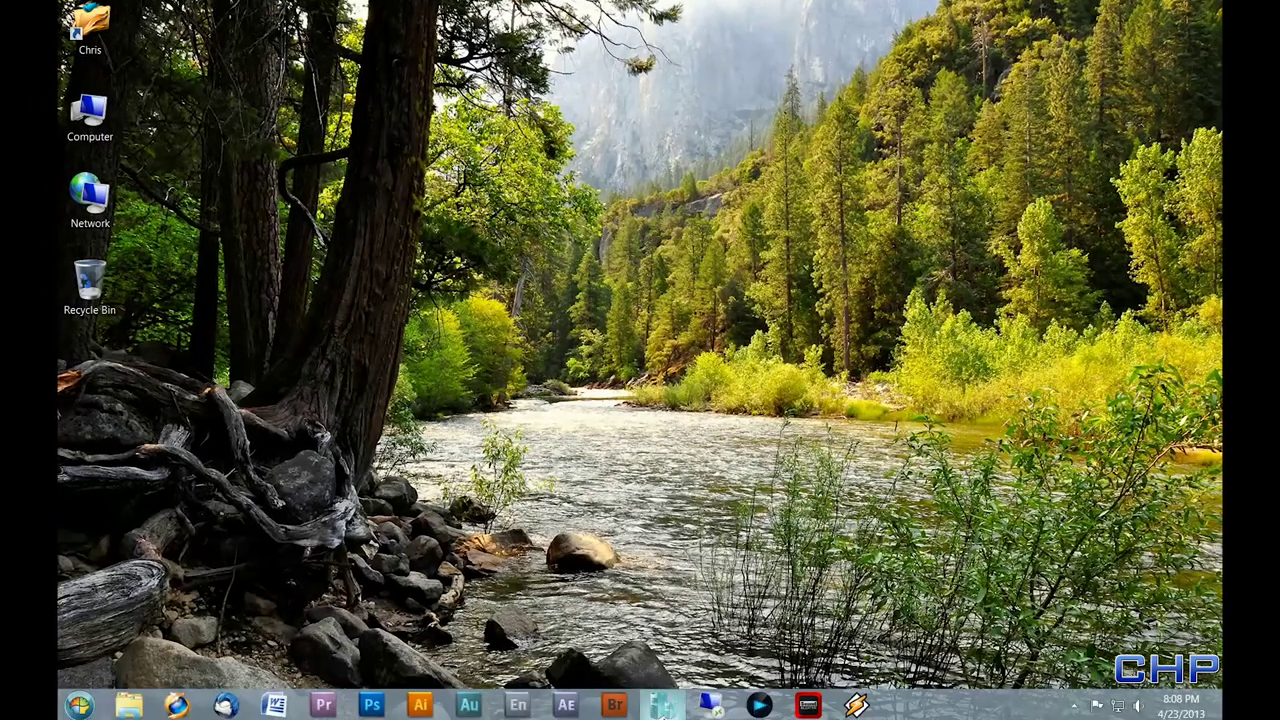
left_click(660, 705)
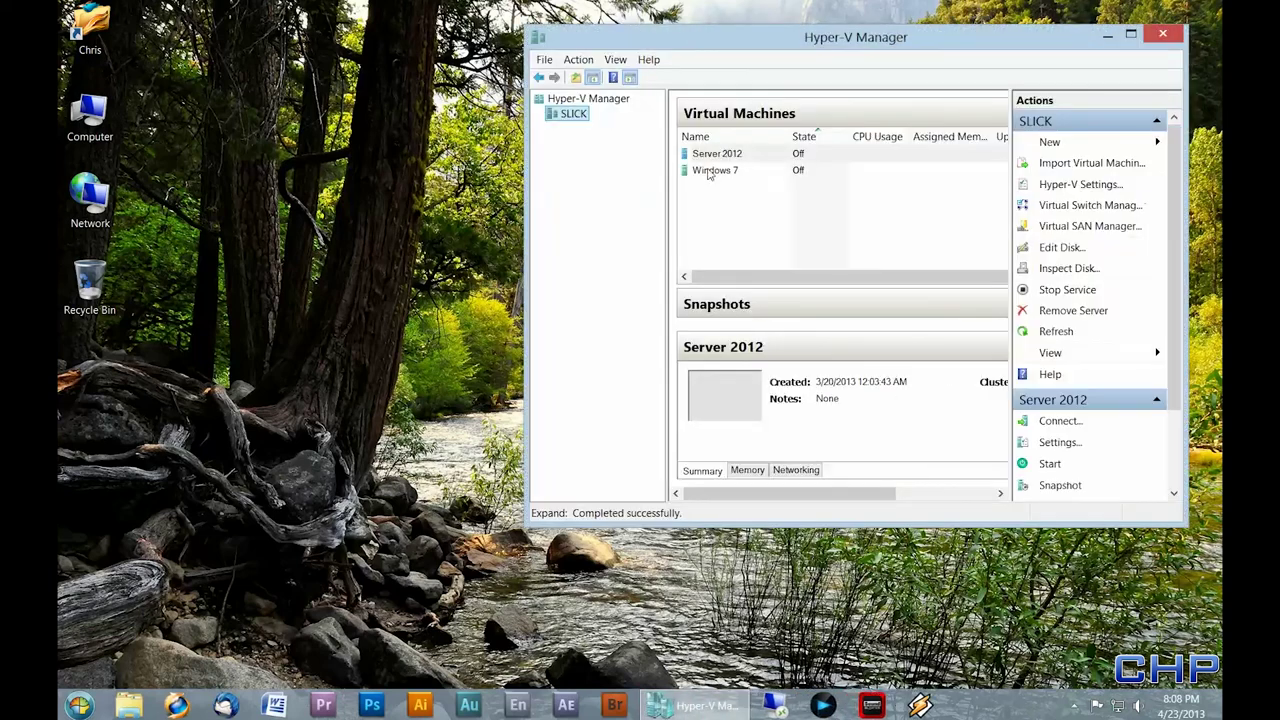
left_click(708, 172)
right_click(708, 172)
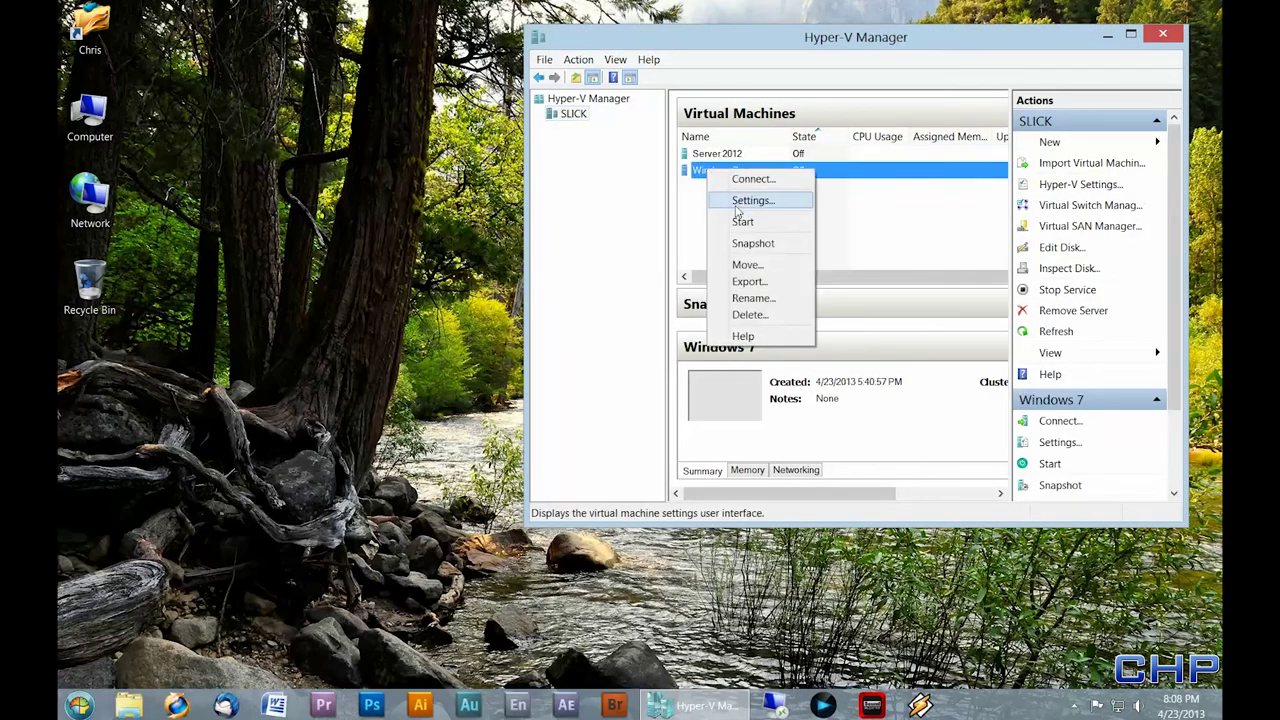
left_click(737, 208)
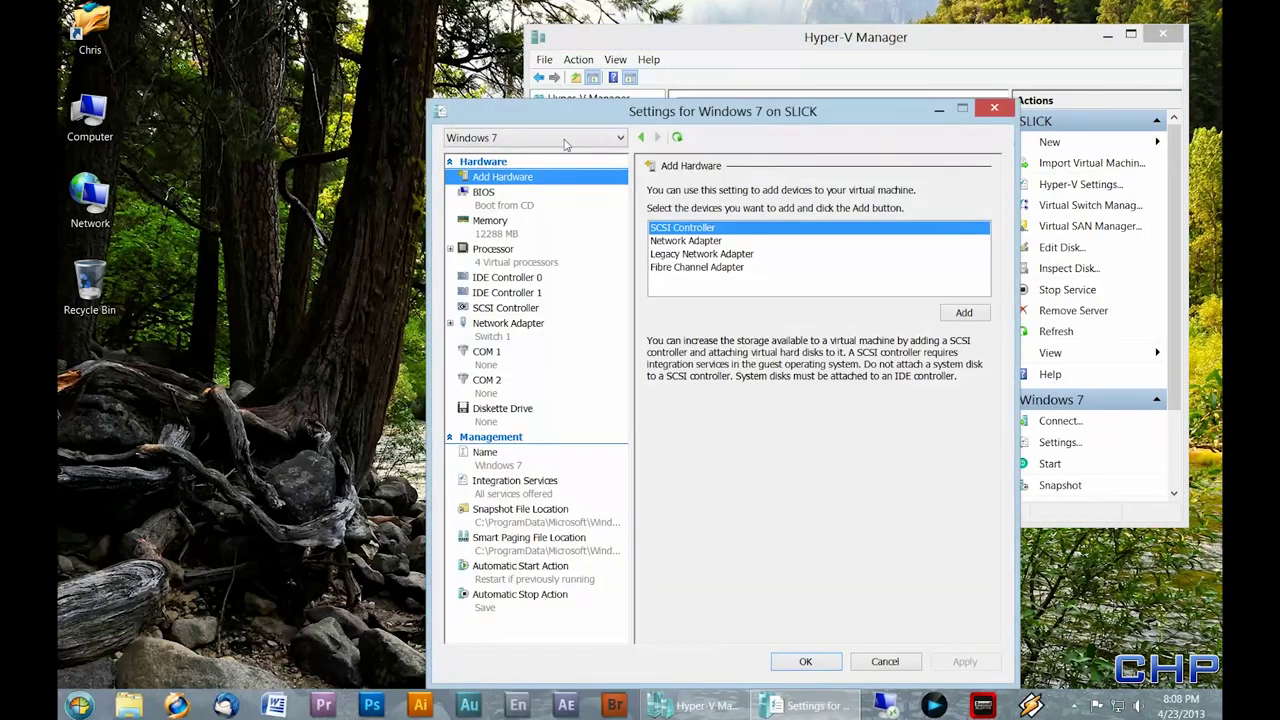
left_click_drag(561, 112, 557, 58)
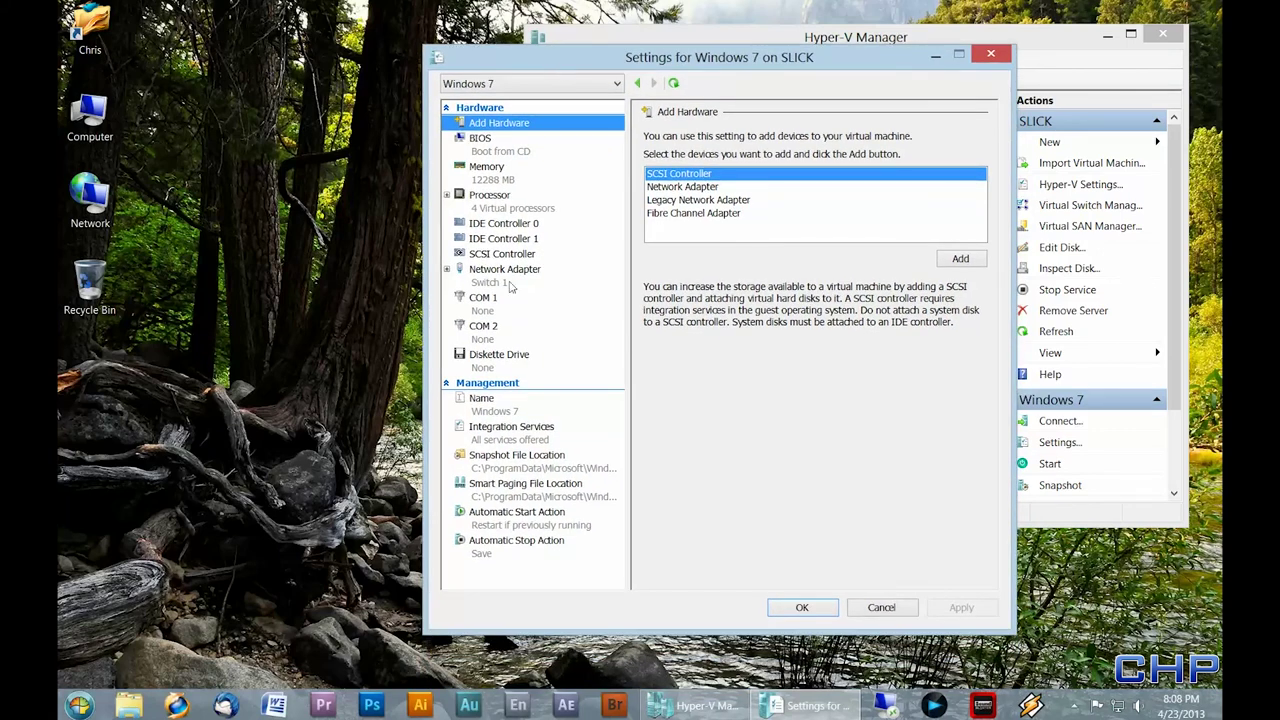
left_click(483, 140)
left_click(490, 238)
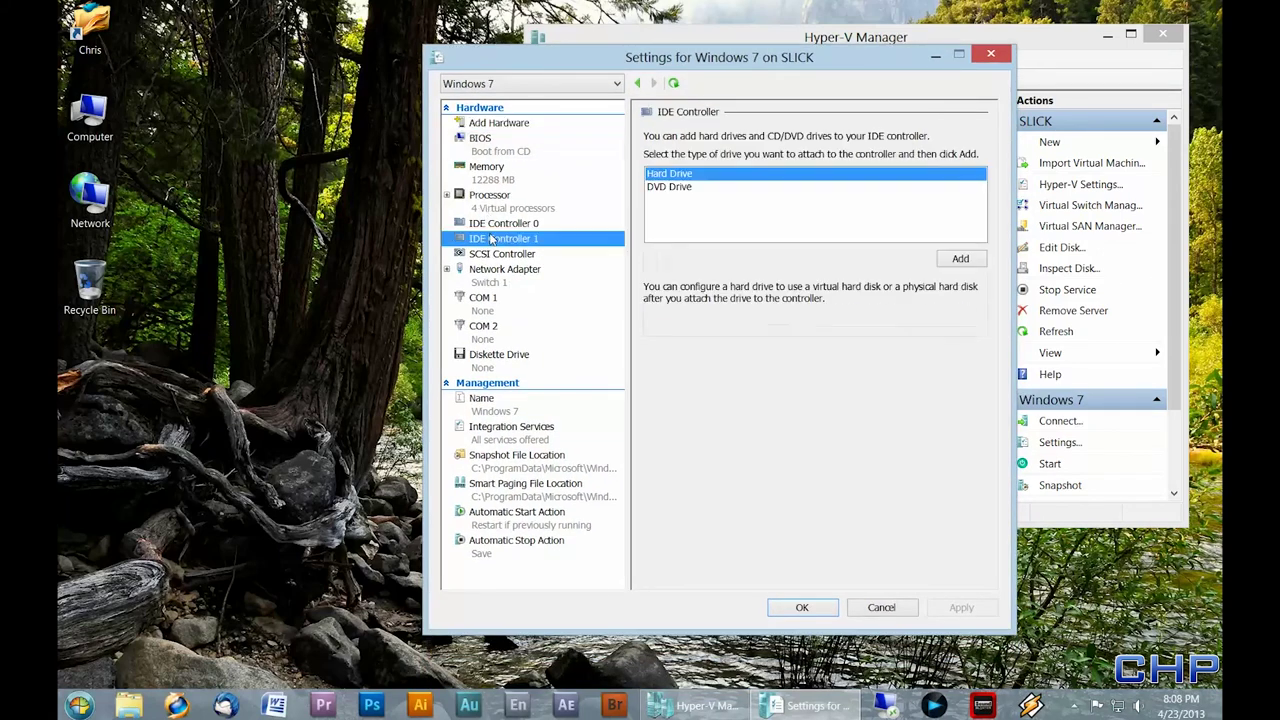
- Add a new 60 GB dynamically expanding VHDX named Windows 7 Deployment to IDE Controller 1
left_click(960, 258)
left_click(783, 304)
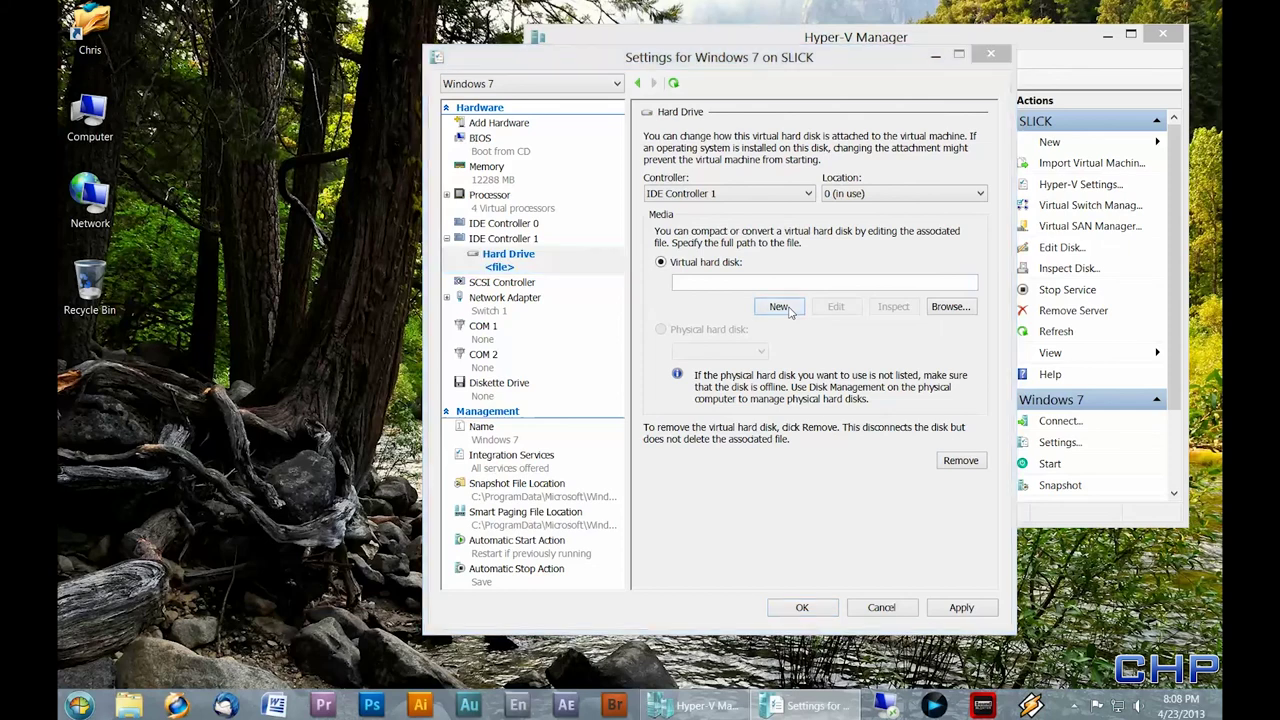
left_click(830, 545)
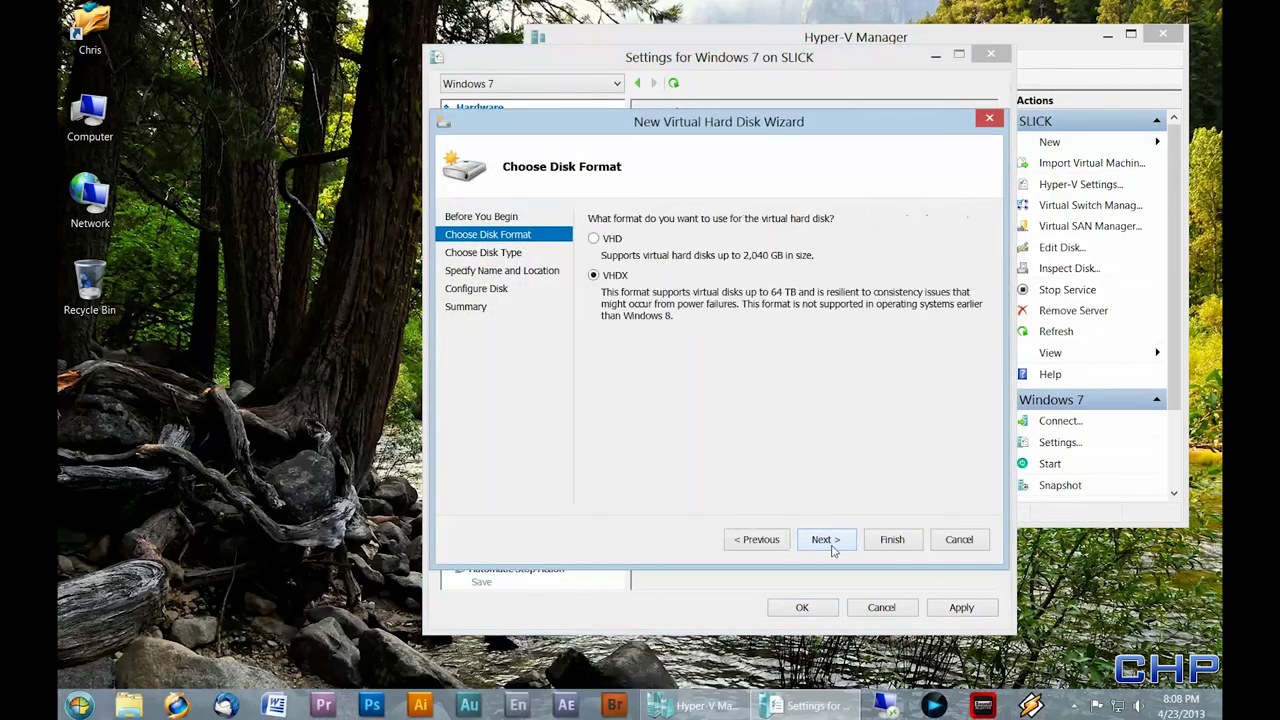
left_click(832, 549)
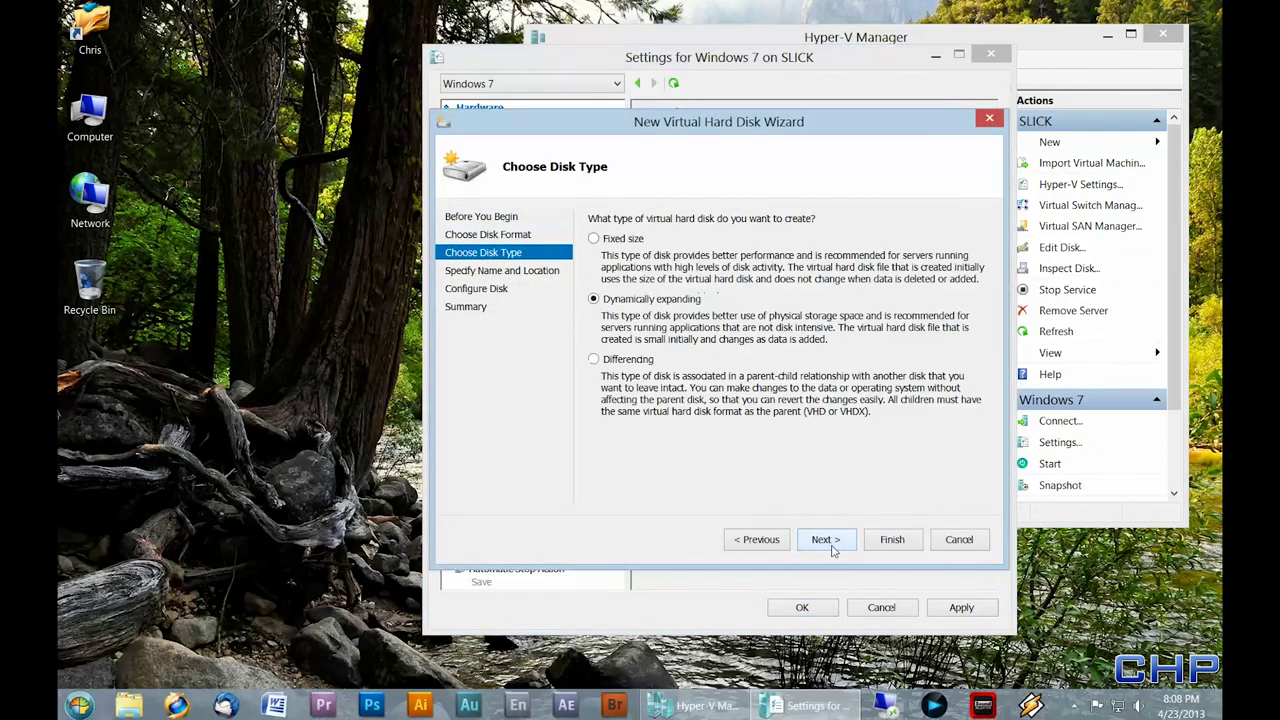
left_click(832, 549)
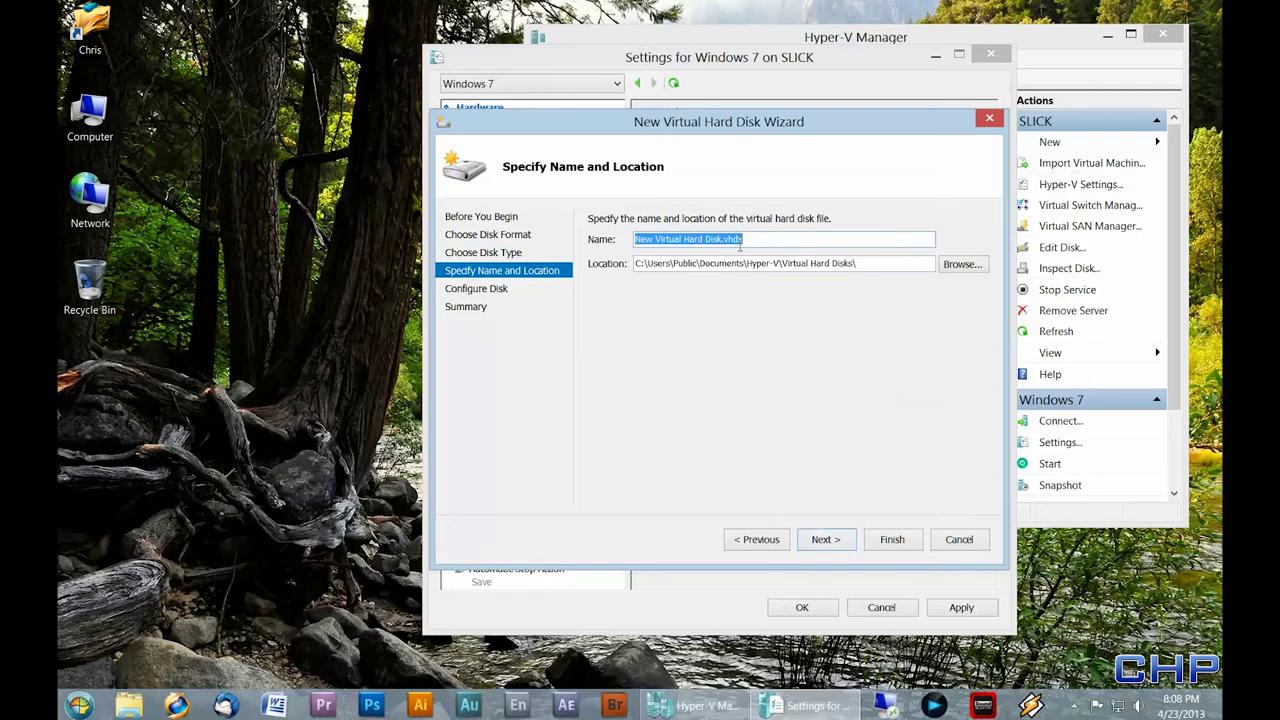
type("Windows 7 Deployment")
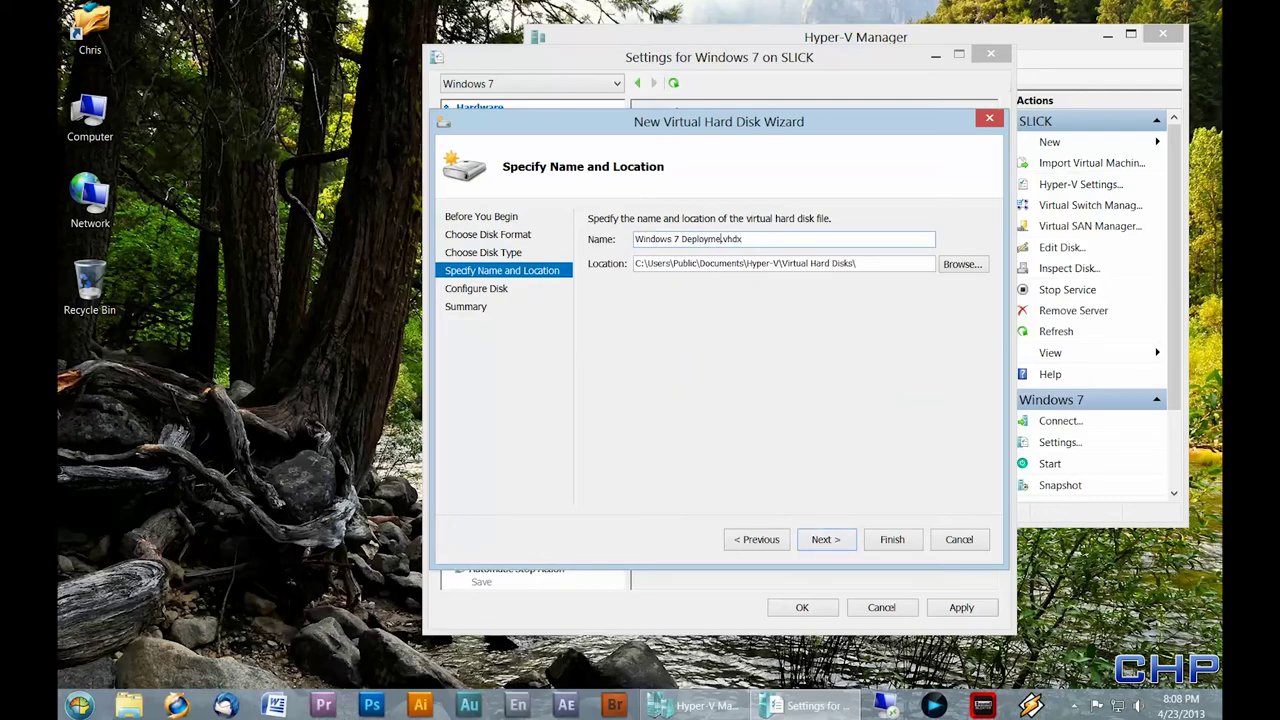
left_click(836, 544)
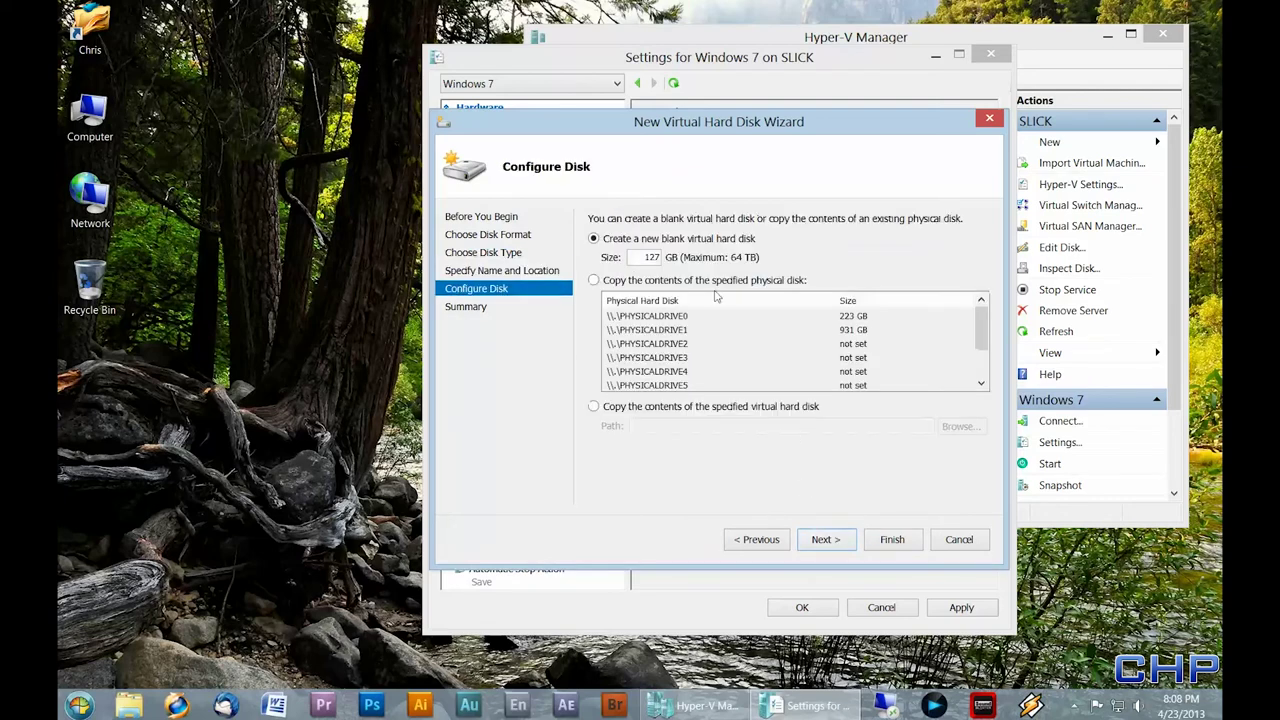
double_click(640, 257)
type("60")
left_click(832, 546)
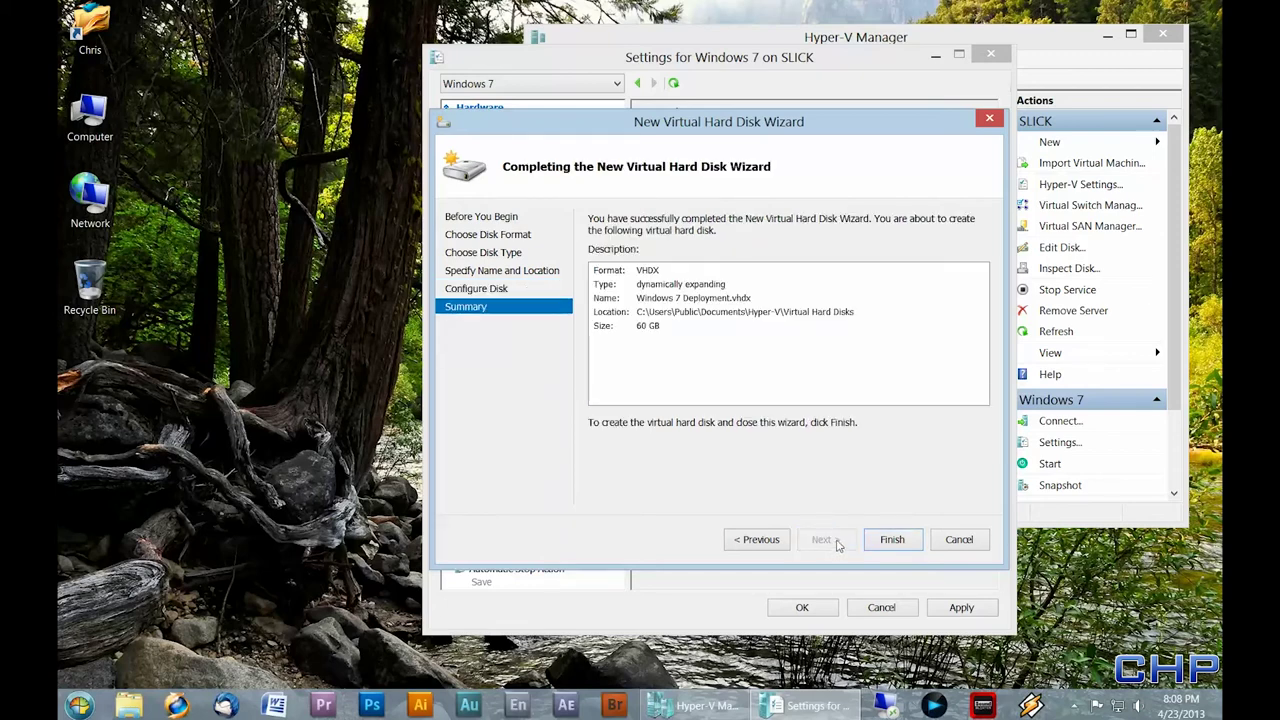
left_click(892, 540)
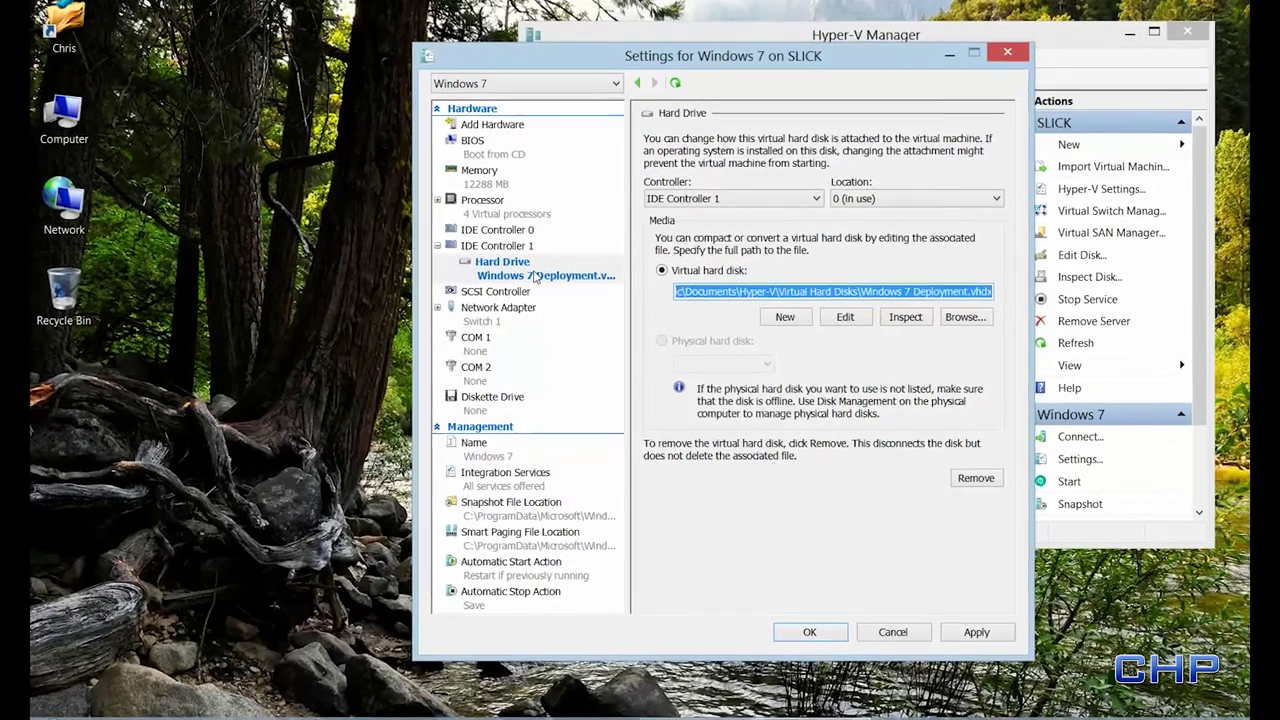
left_click(520, 267)
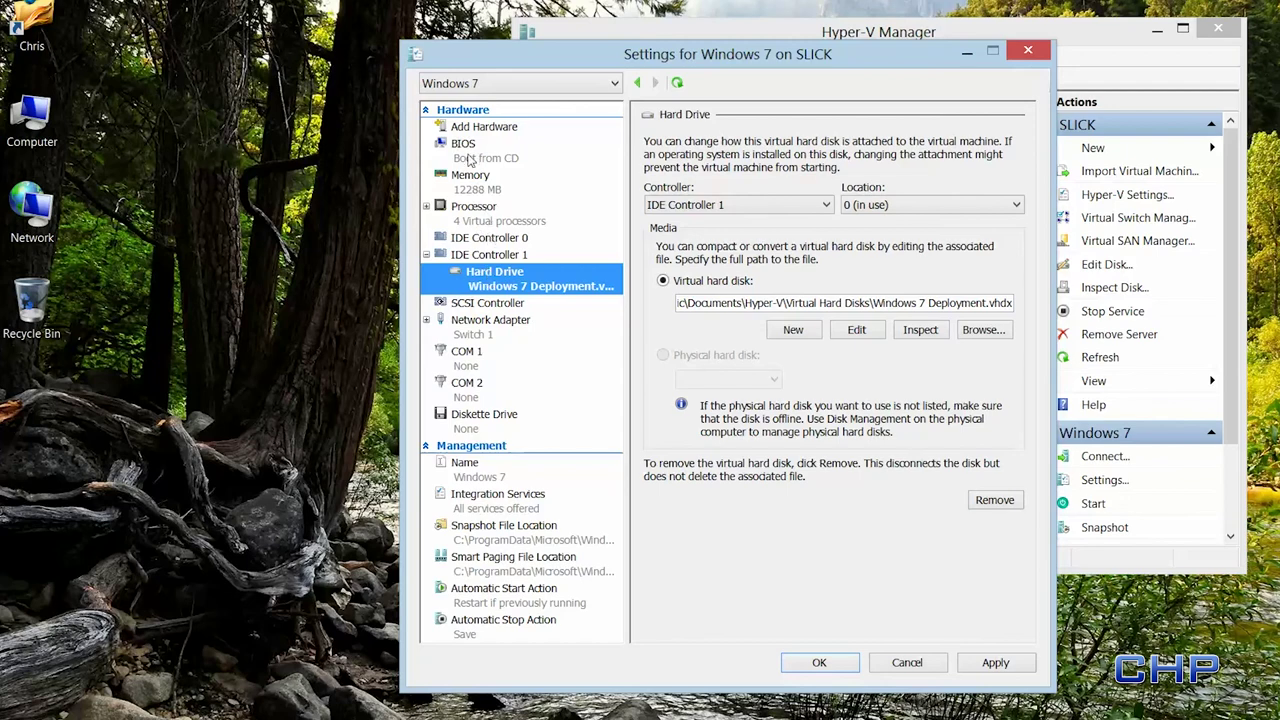
- Add a DVD drive on IDE Controller 1 using PE64Deploy.iso, then apply and close settings
left_click(488, 256)
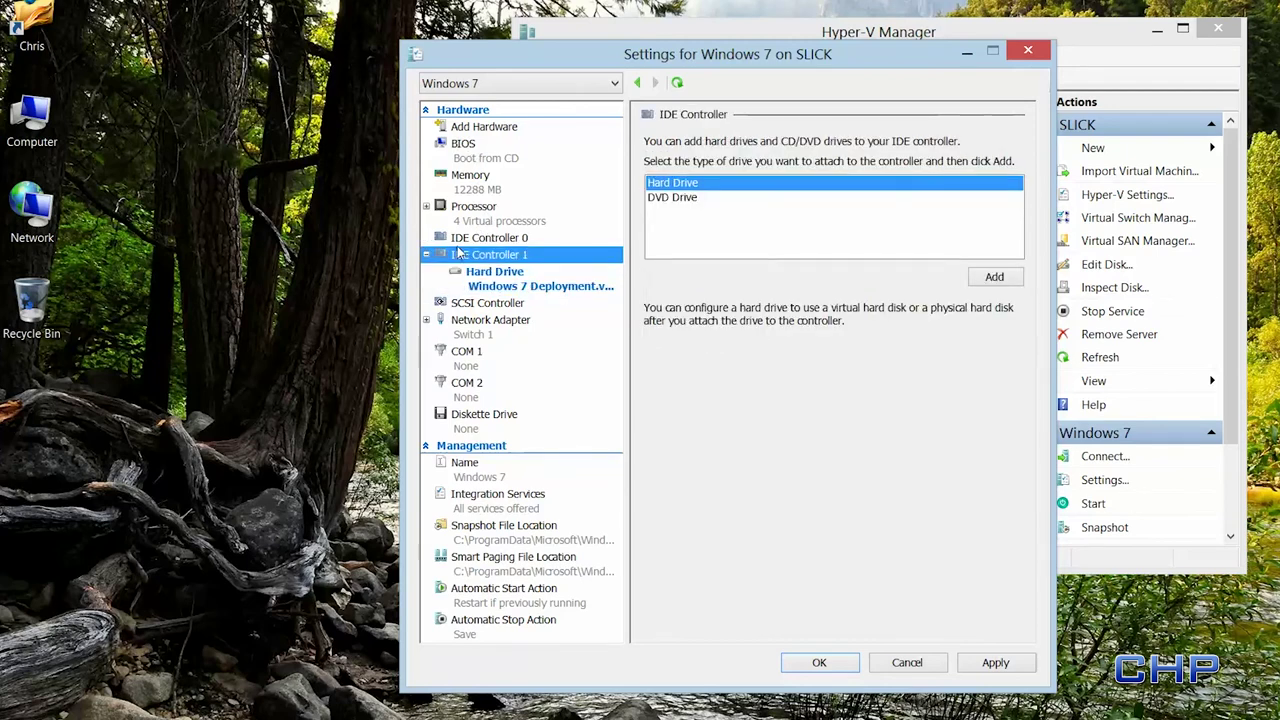
left_click(671, 199)
left_click(1004, 280)
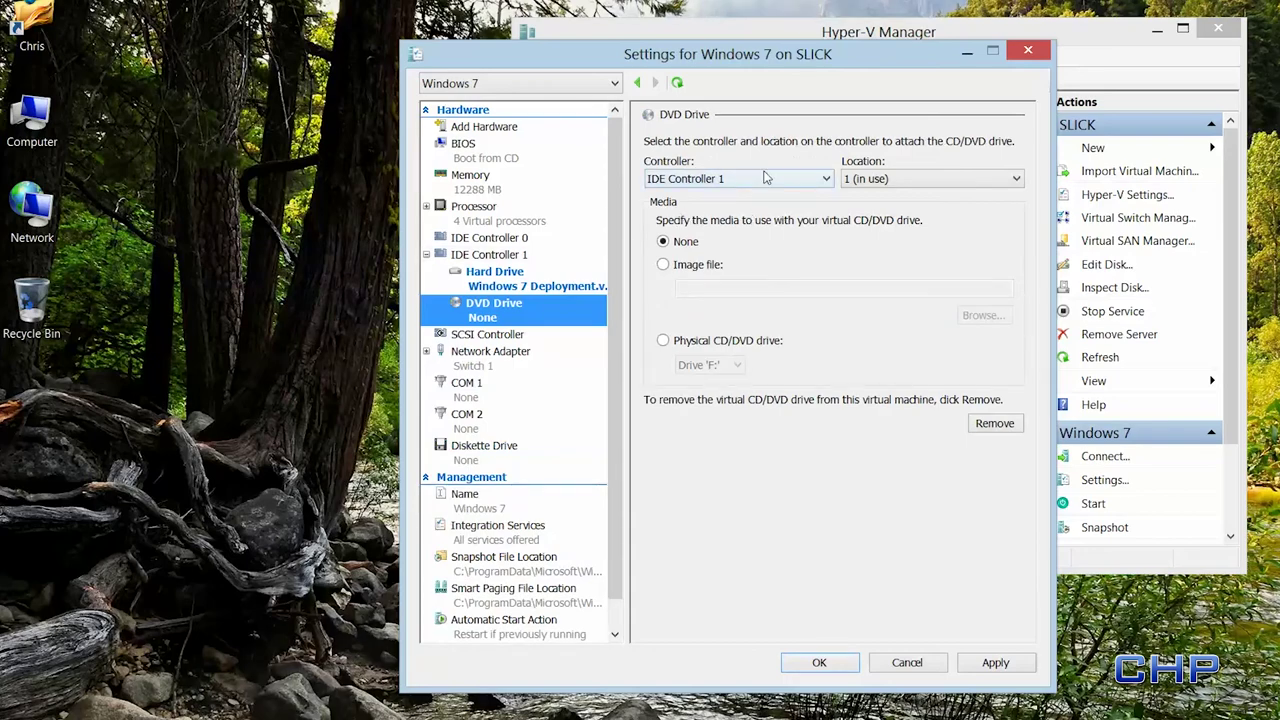
left_click(663, 264)
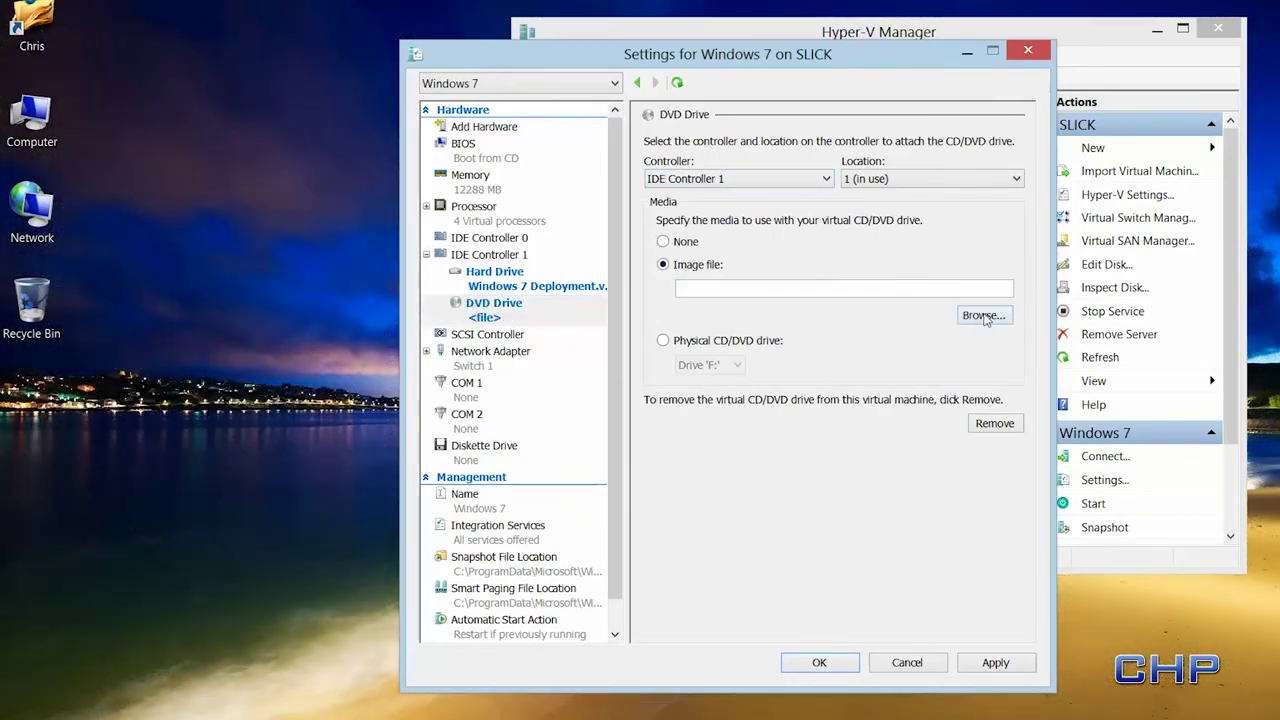
left_click(982, 316)
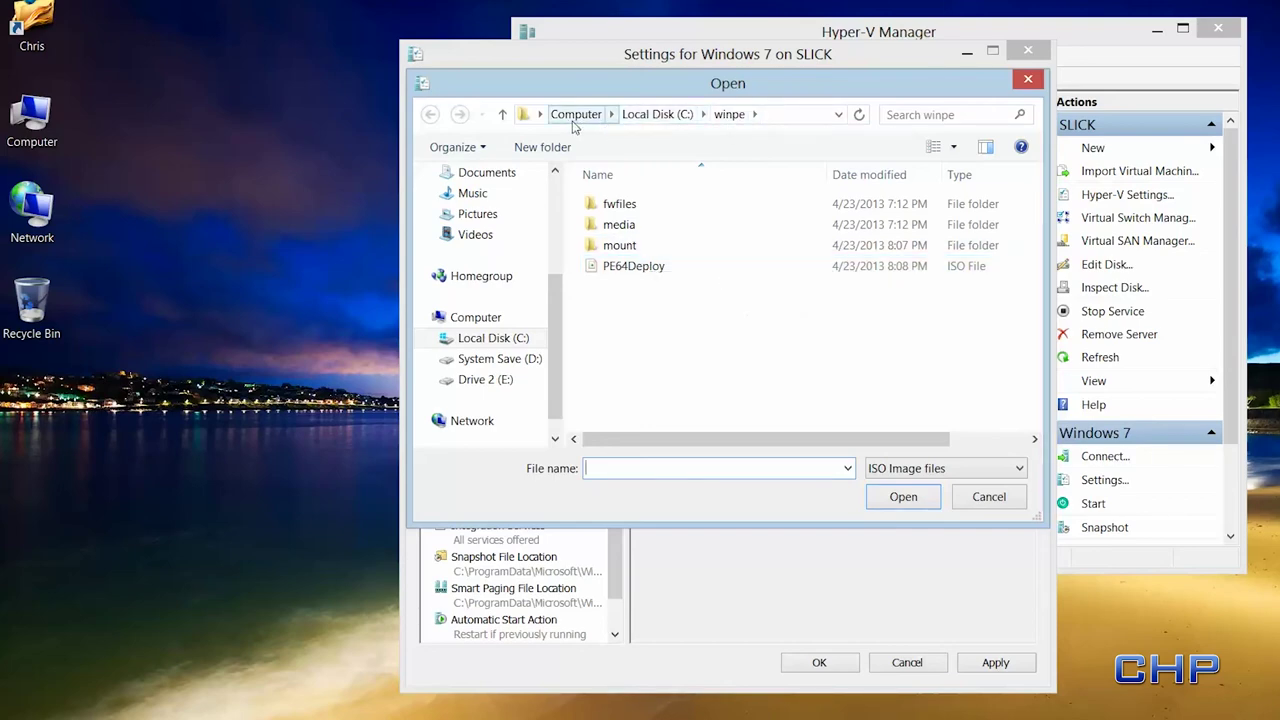
left_click(633, 265)
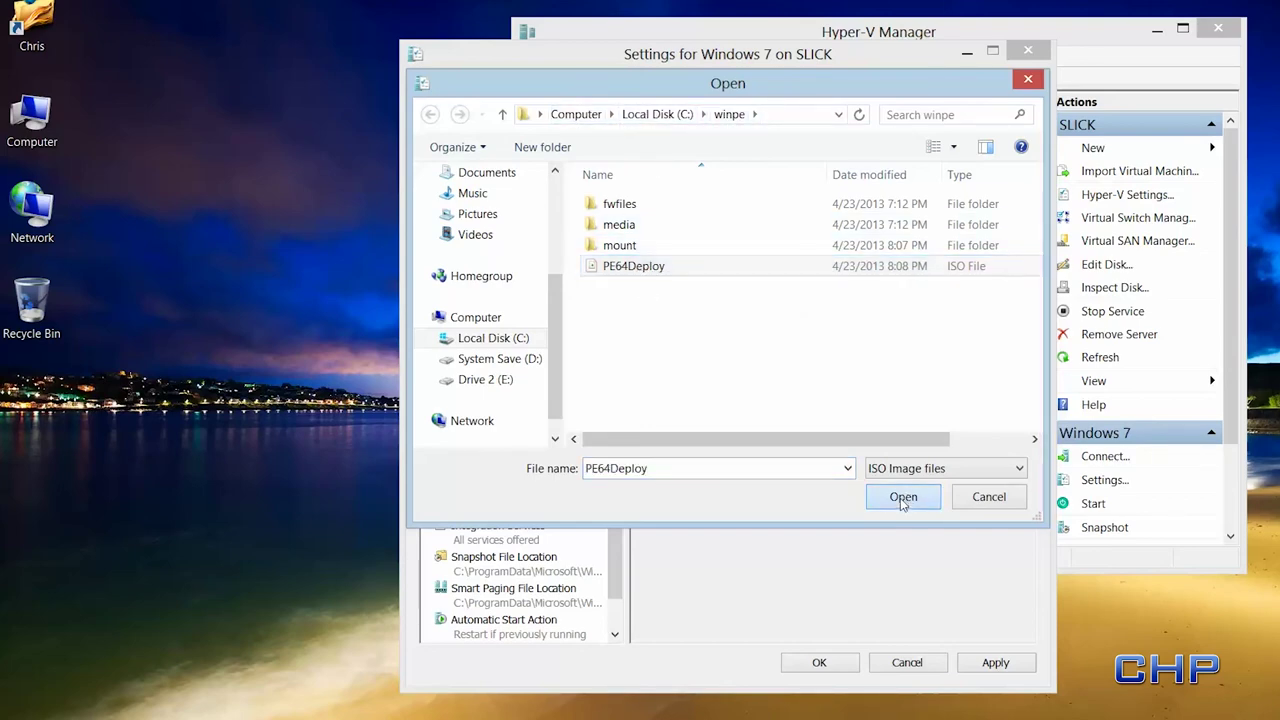
left_click(899, 496)
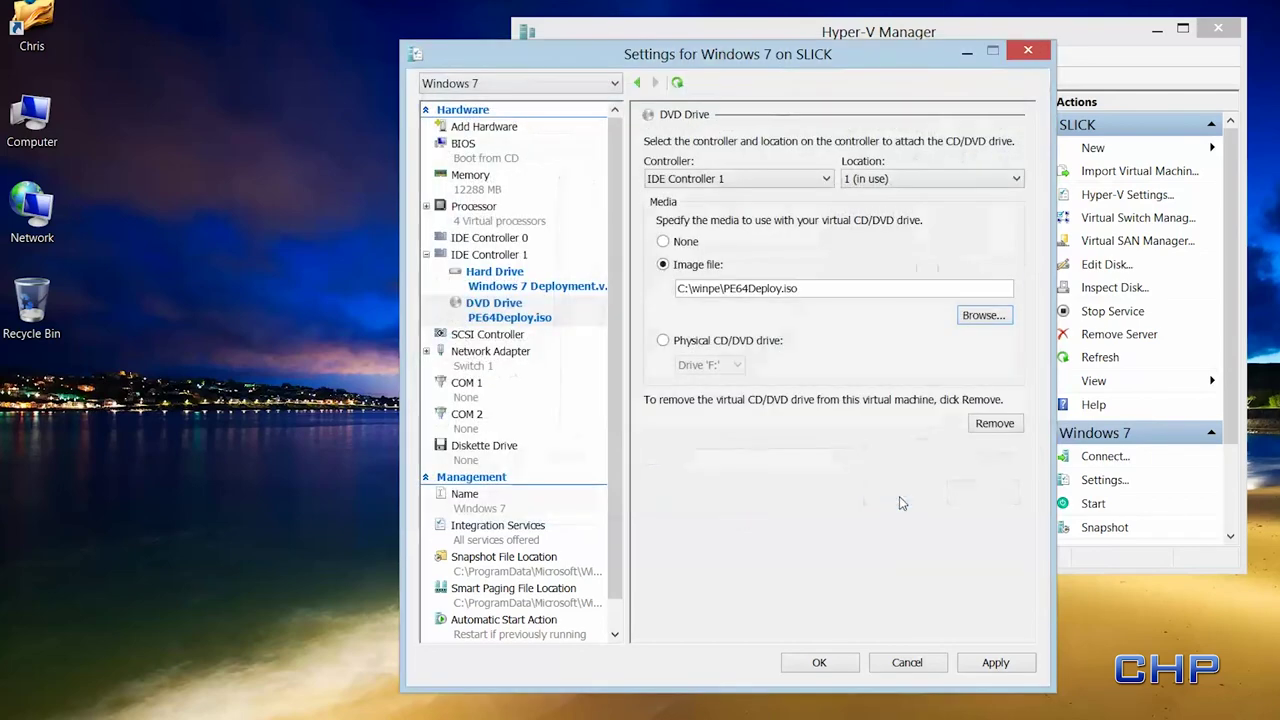
left_click(997, 663)
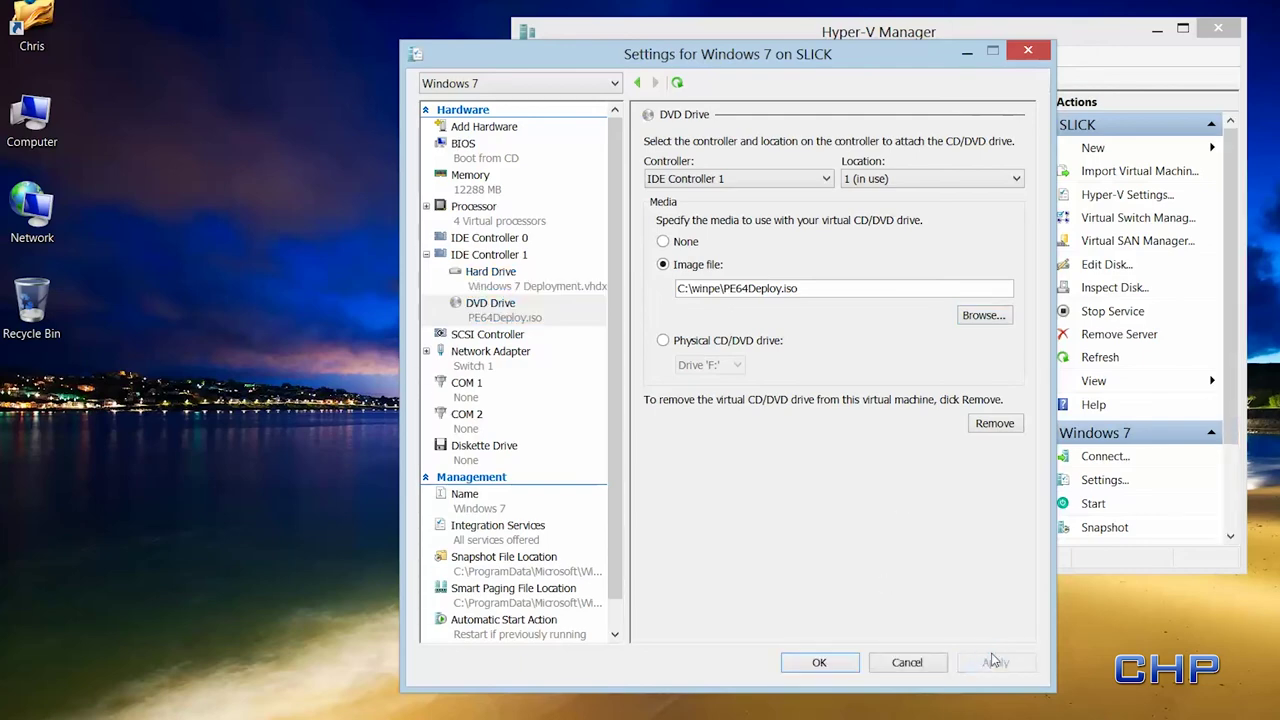
left_click(819, 663)
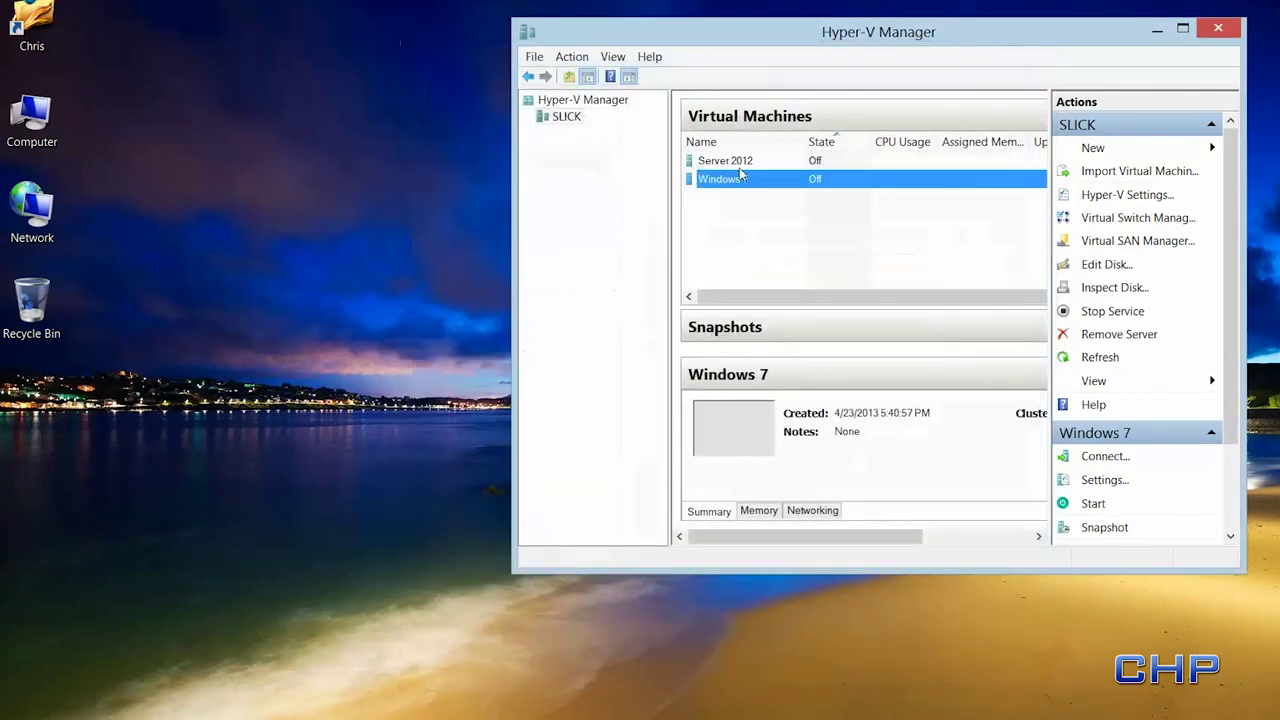
- Connect to the Windows 7 VM and power it on to boot the PE64Deploy image
right_click(755, 179)
left_click(776, 184)
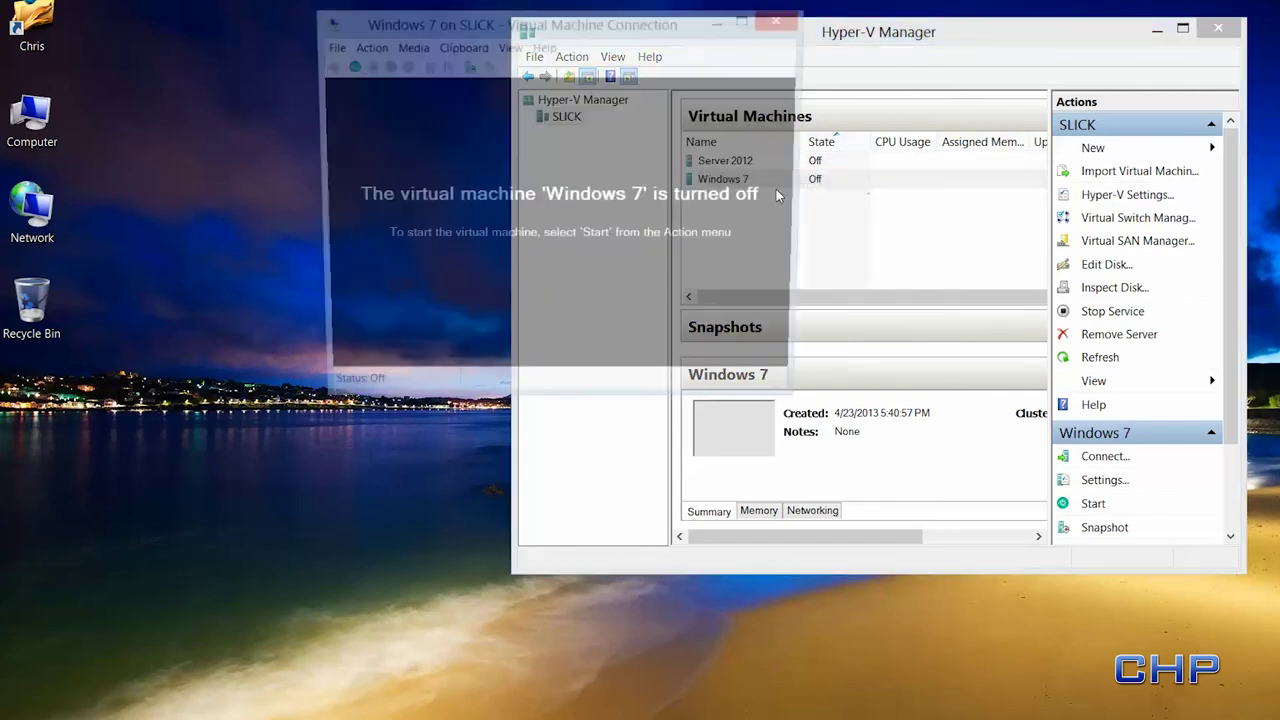
left_click(346, 65)
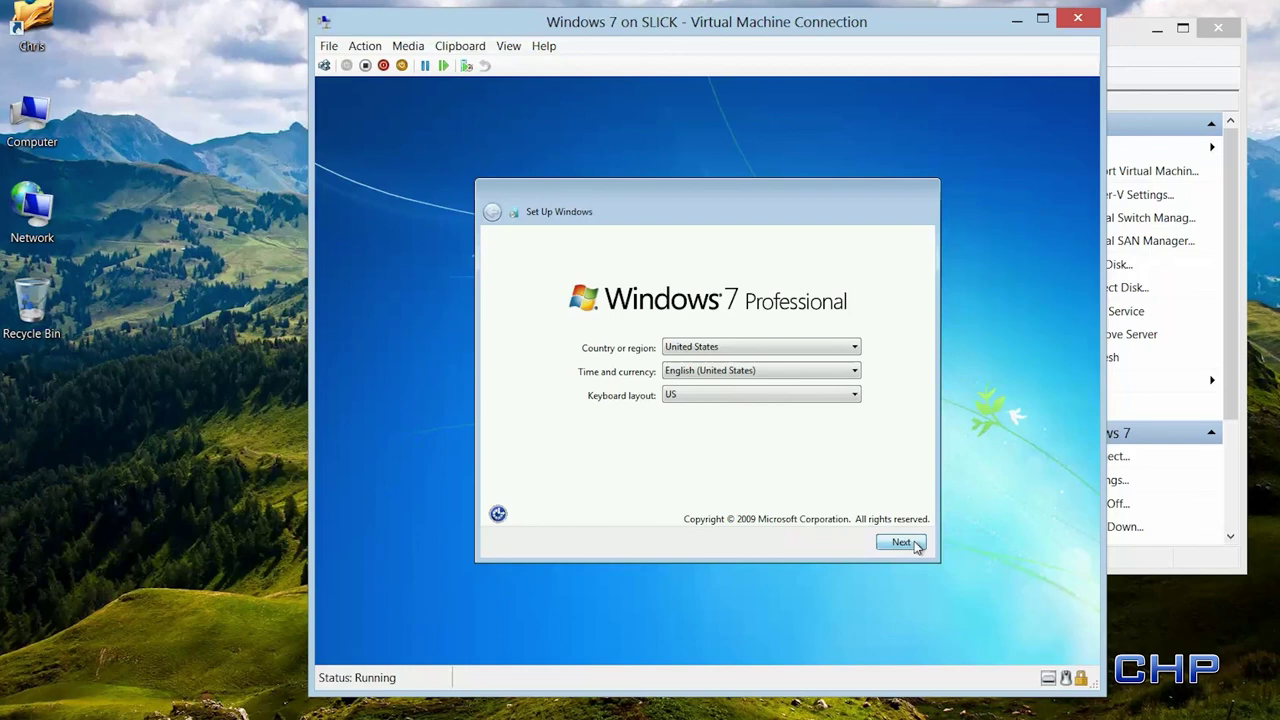
- Accept region settings, then enter a user name, password, password confirmation and password hint
left_click(902, 543)
type("Cpatain Awesome")
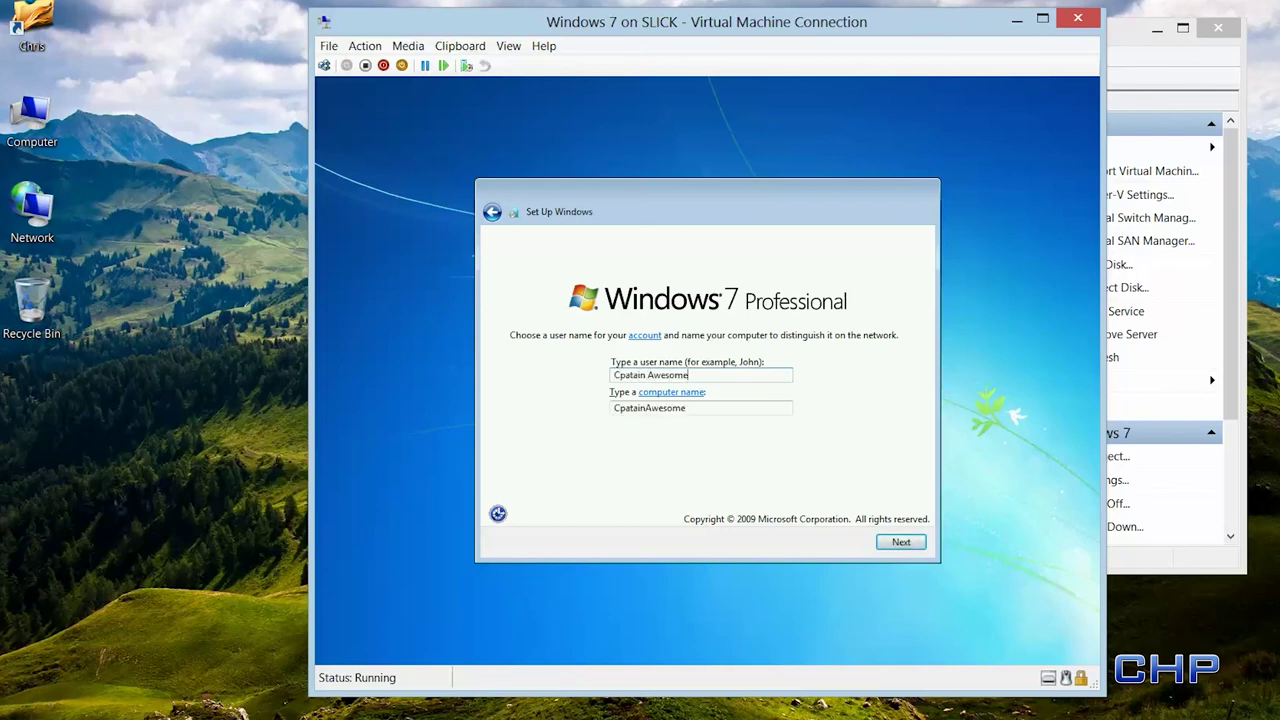
key("Return")
type("********")
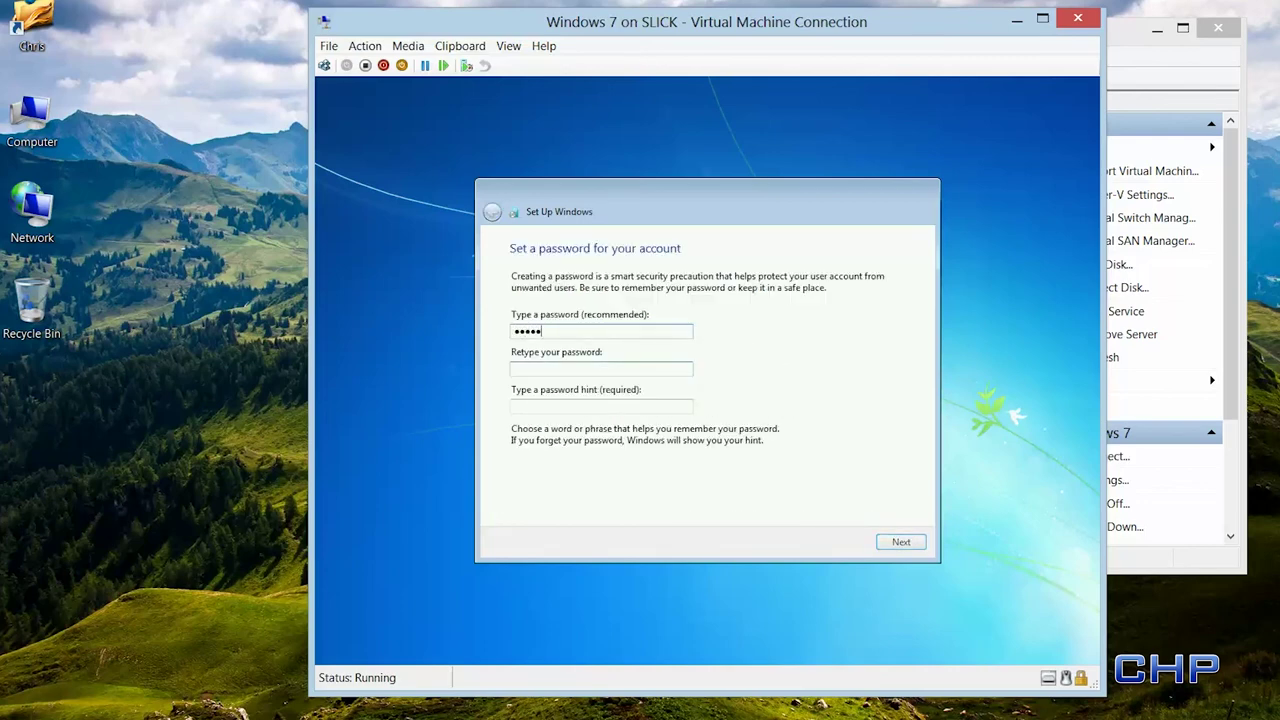
key("Tab")
type("*********")
key("Tab")
type("gw")
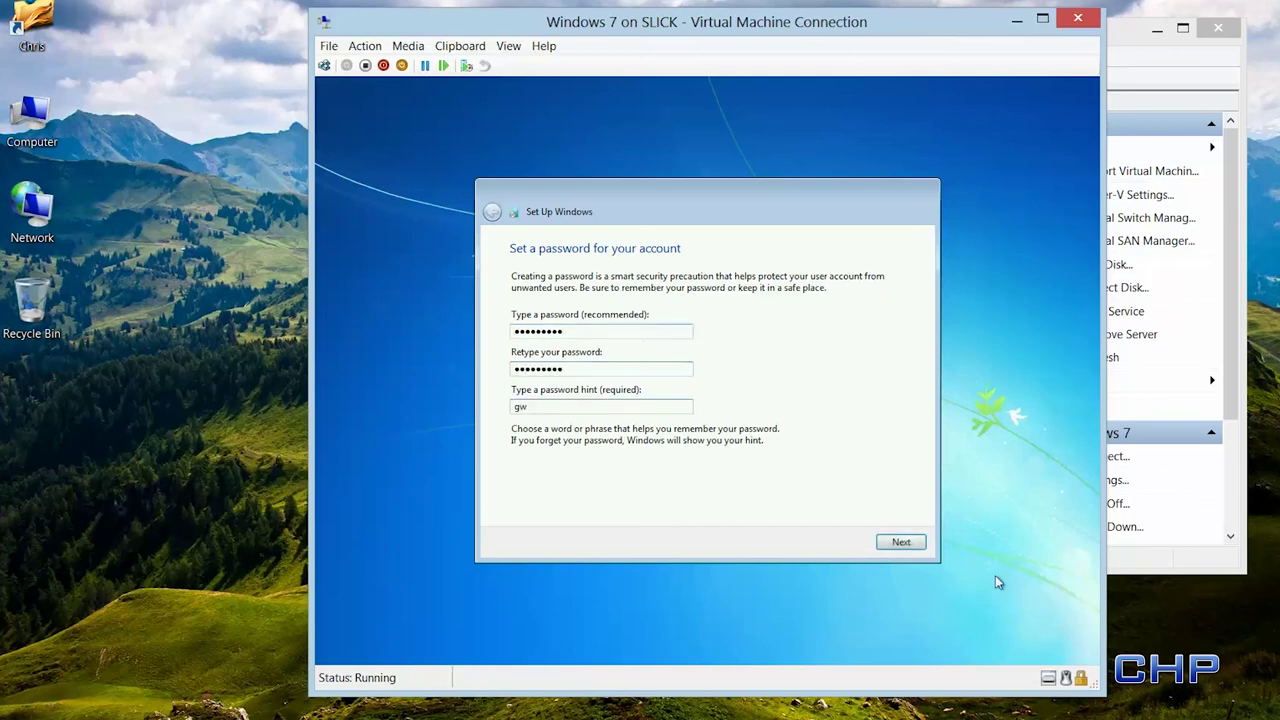
- Accept the license terms, use recommended settings, keep the time settings, and choose Work network
left_click(900, 543)
left_click(514, 490)
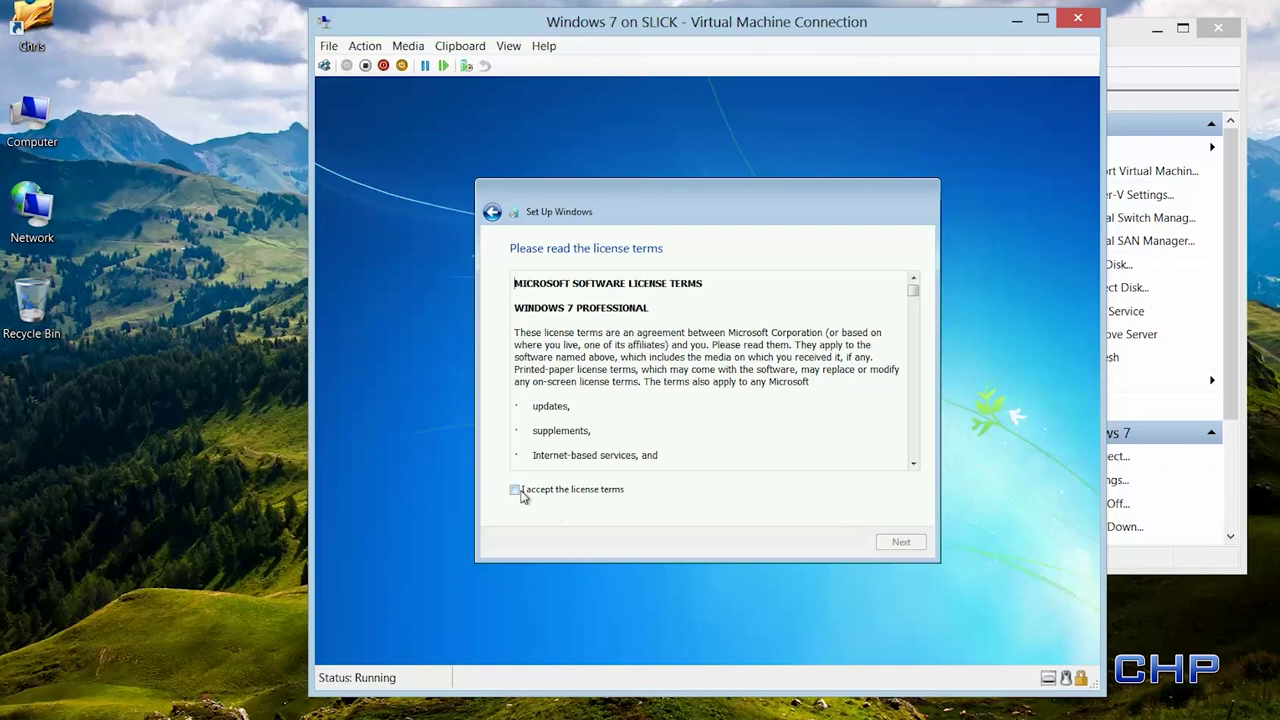
left_click(901, 544)
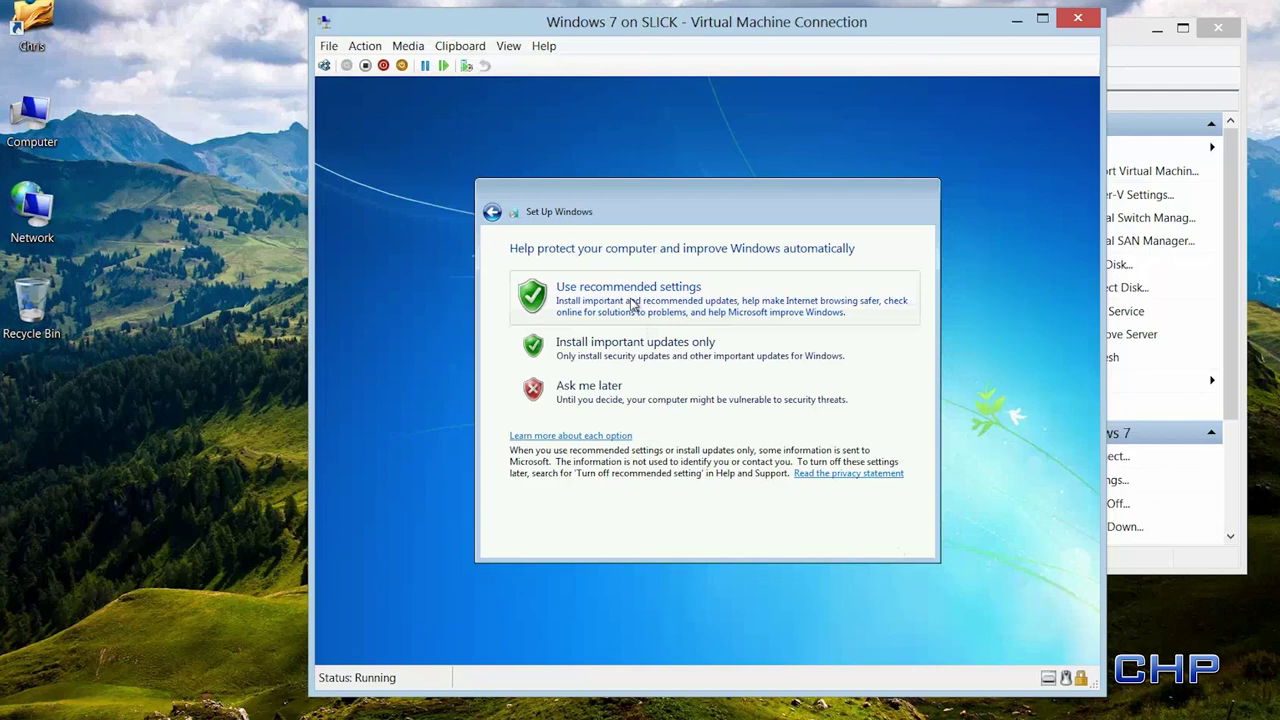
left_click(633, 304)
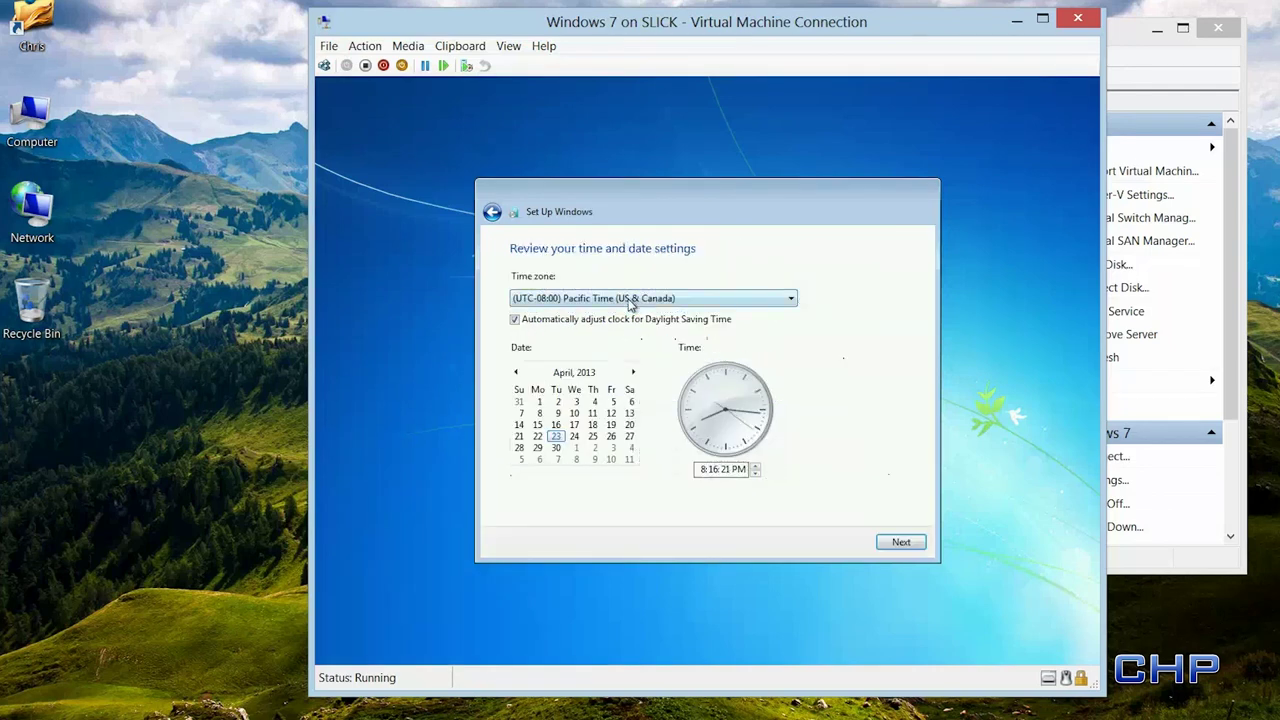
left_click(901, 543)
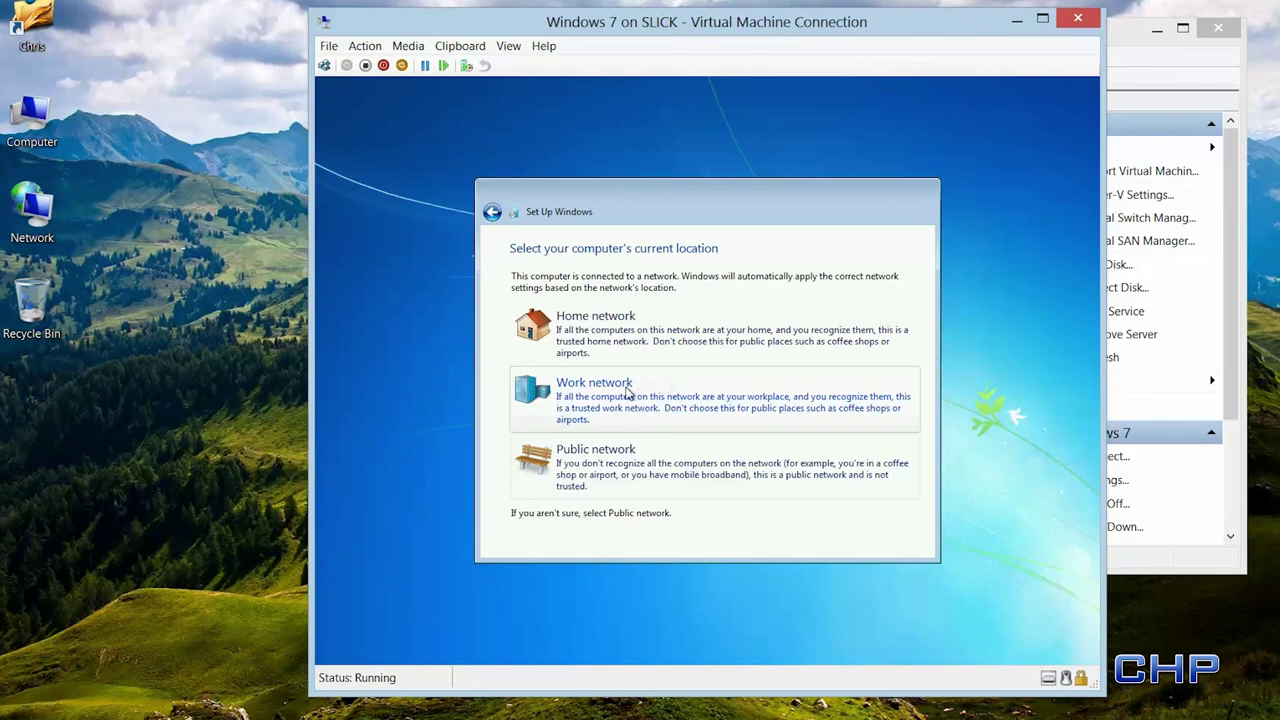
left_click(628, 393)
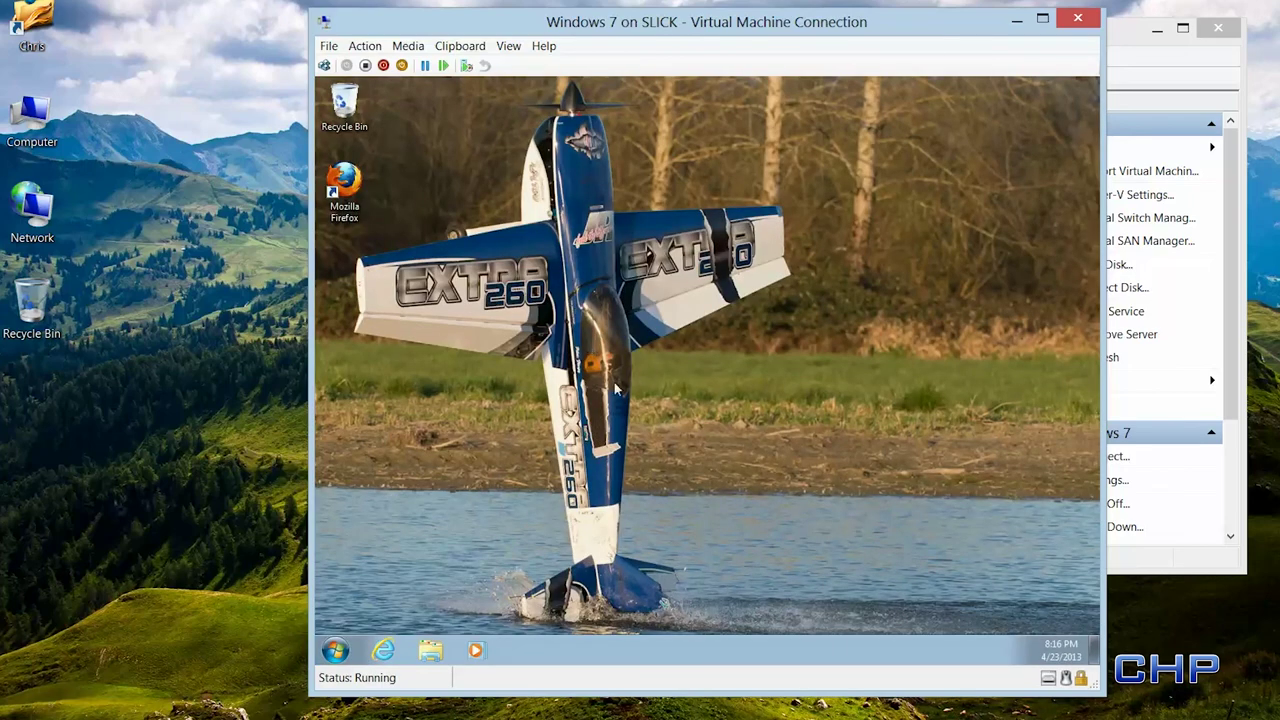
- Shut down the Windows 7 guest from its Start menu, then close the VM connection and Hyper-V Manager
left_click(336, 198)
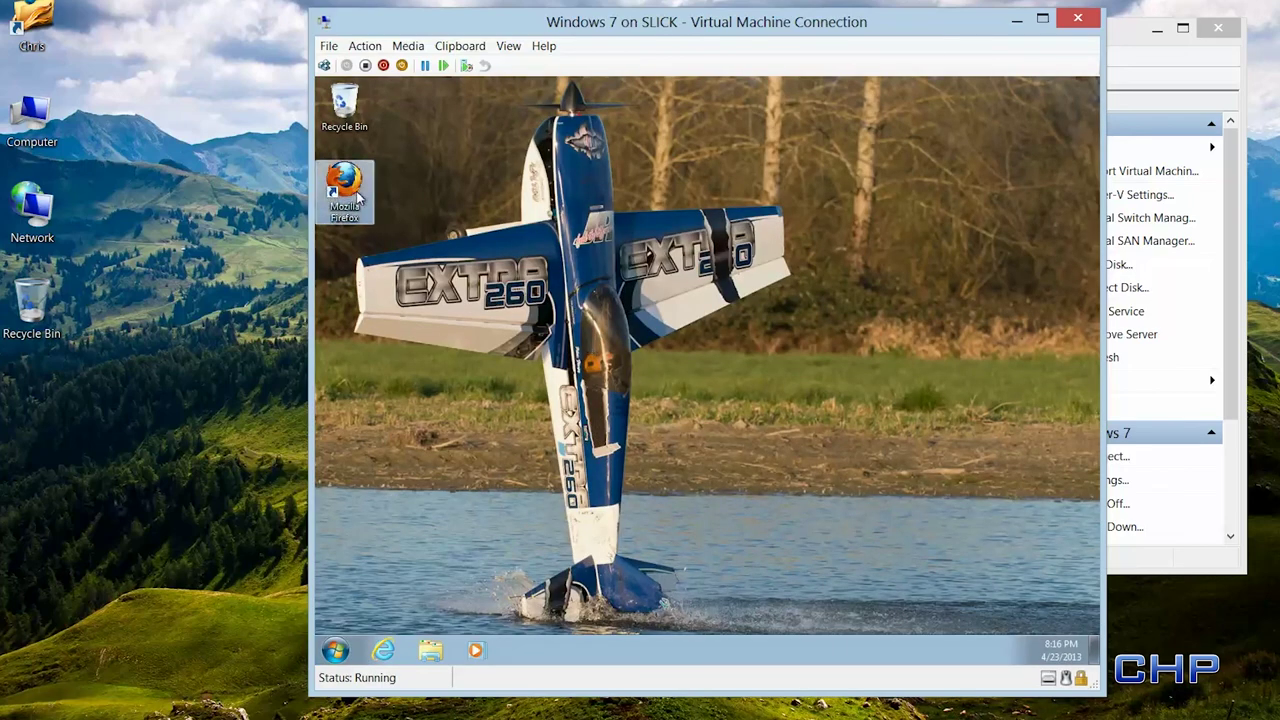
left_click(479, 263)
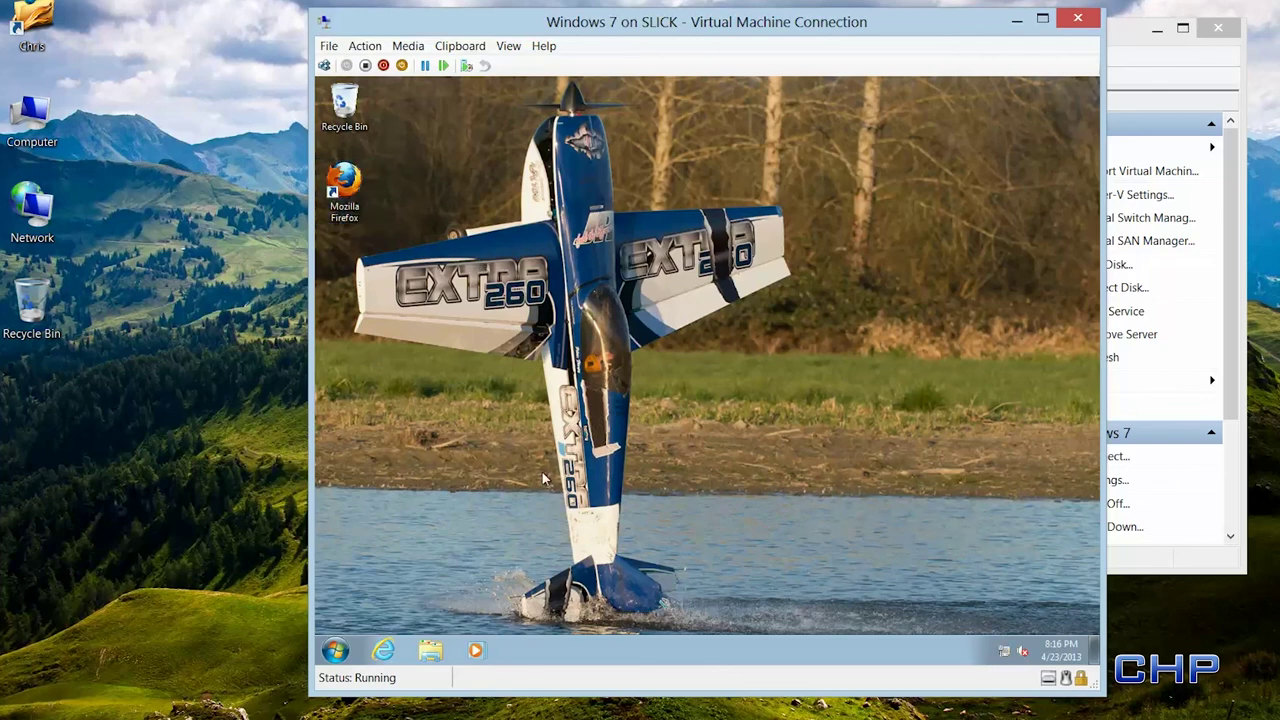
left_click(335, 651)
left_click(546, 611)
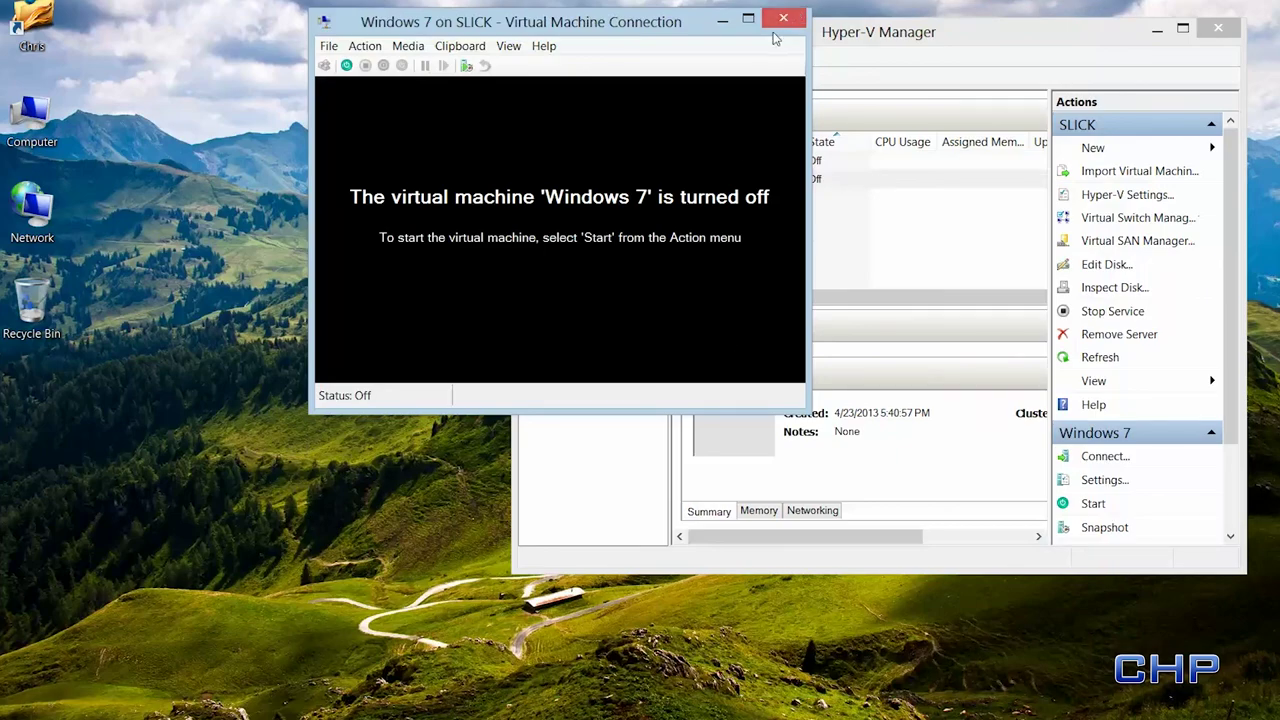
left_click(785, 20)
left_click(1157, 30)
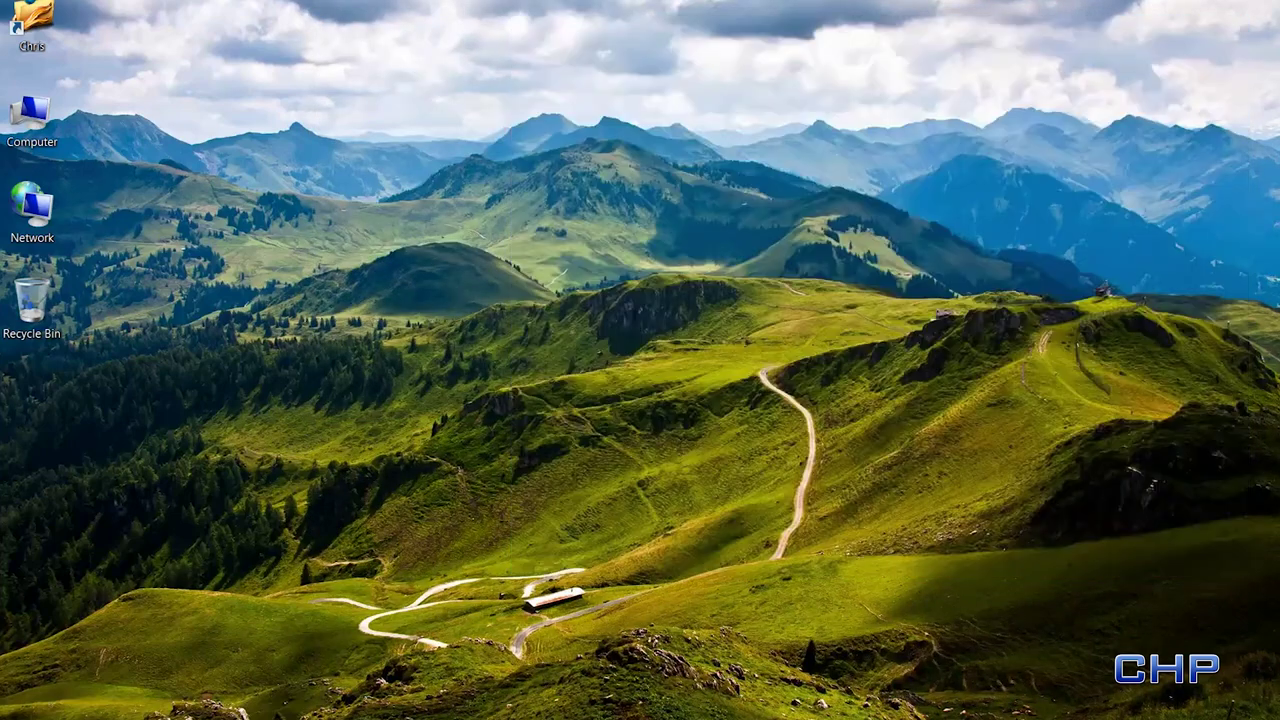